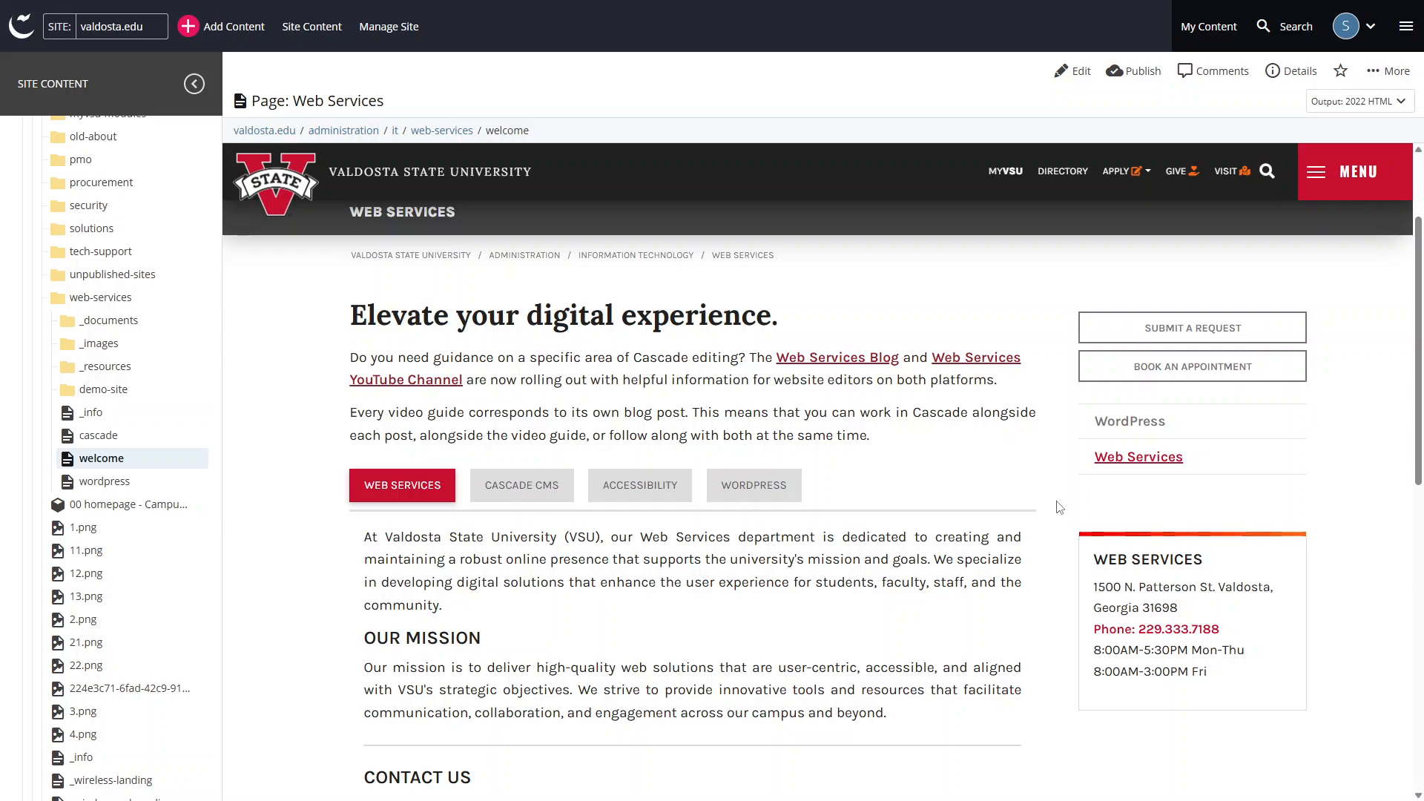
# - Open the web-services folder listing and select the cascade, welcome and wordpress pages
pyautogui.scroll(-1, 1053, 457)
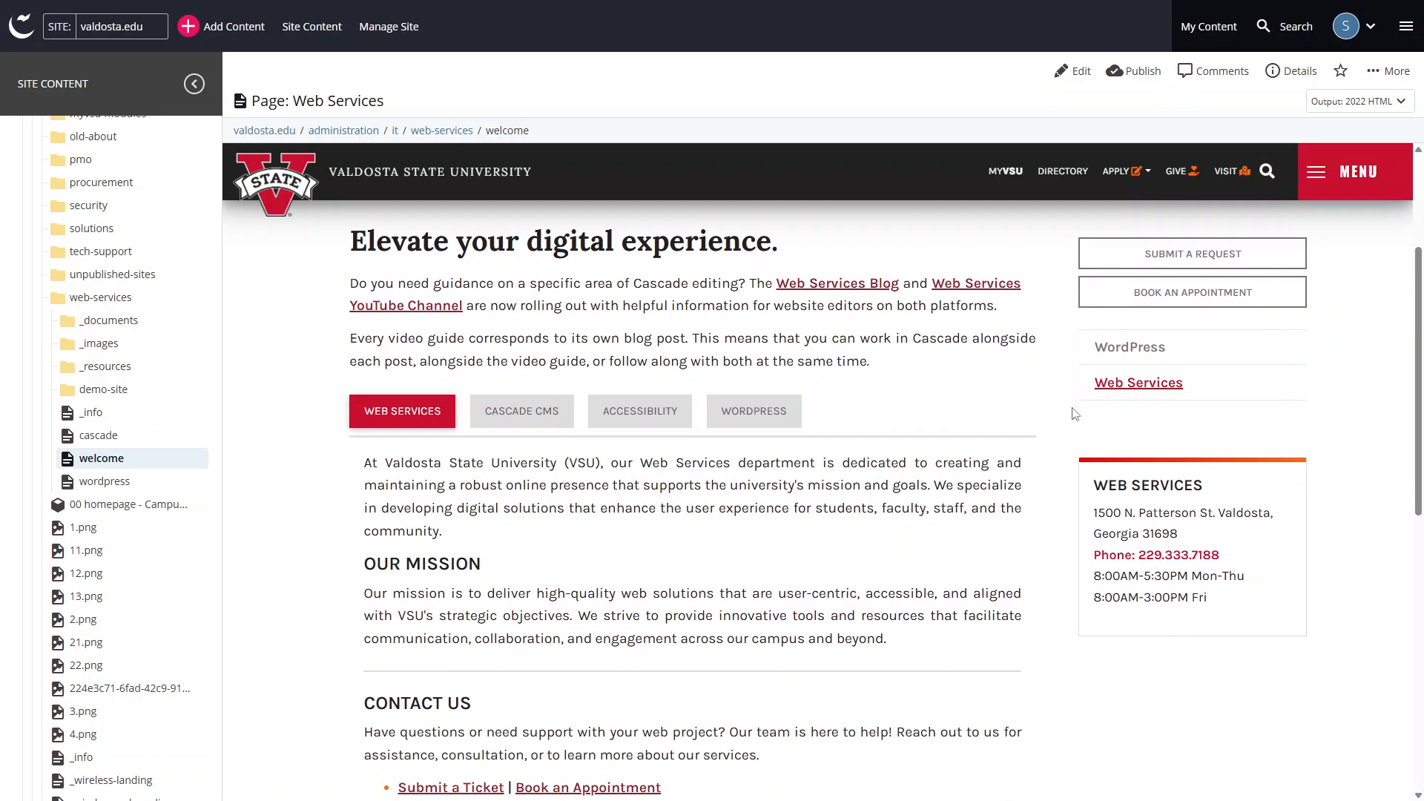
pyautogui.click(198, 296)
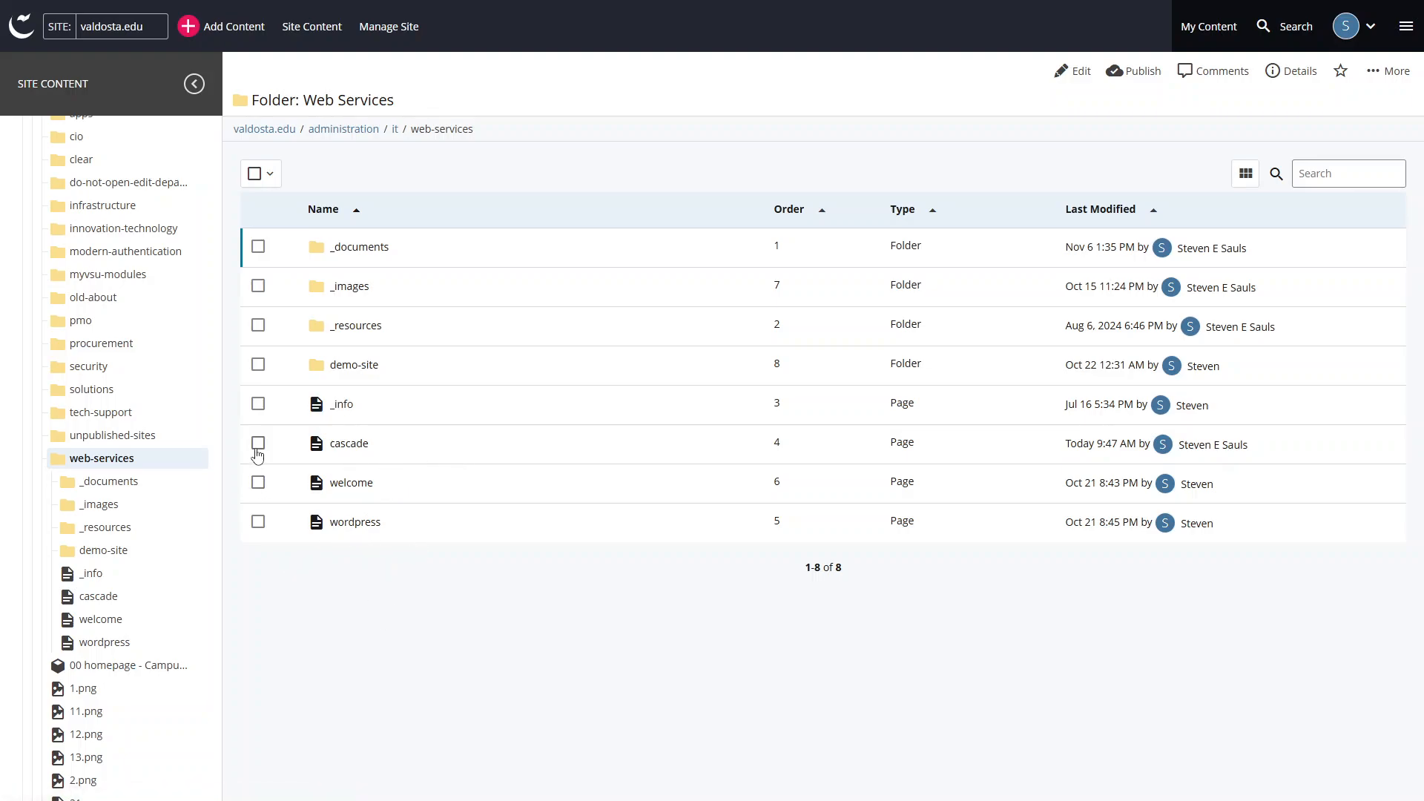
pyautogui.moveTo(309, 92); pyautogui.dragTo(420, 107)
pyautogui.click(327, 614)
pyautogui.click(258, 444)
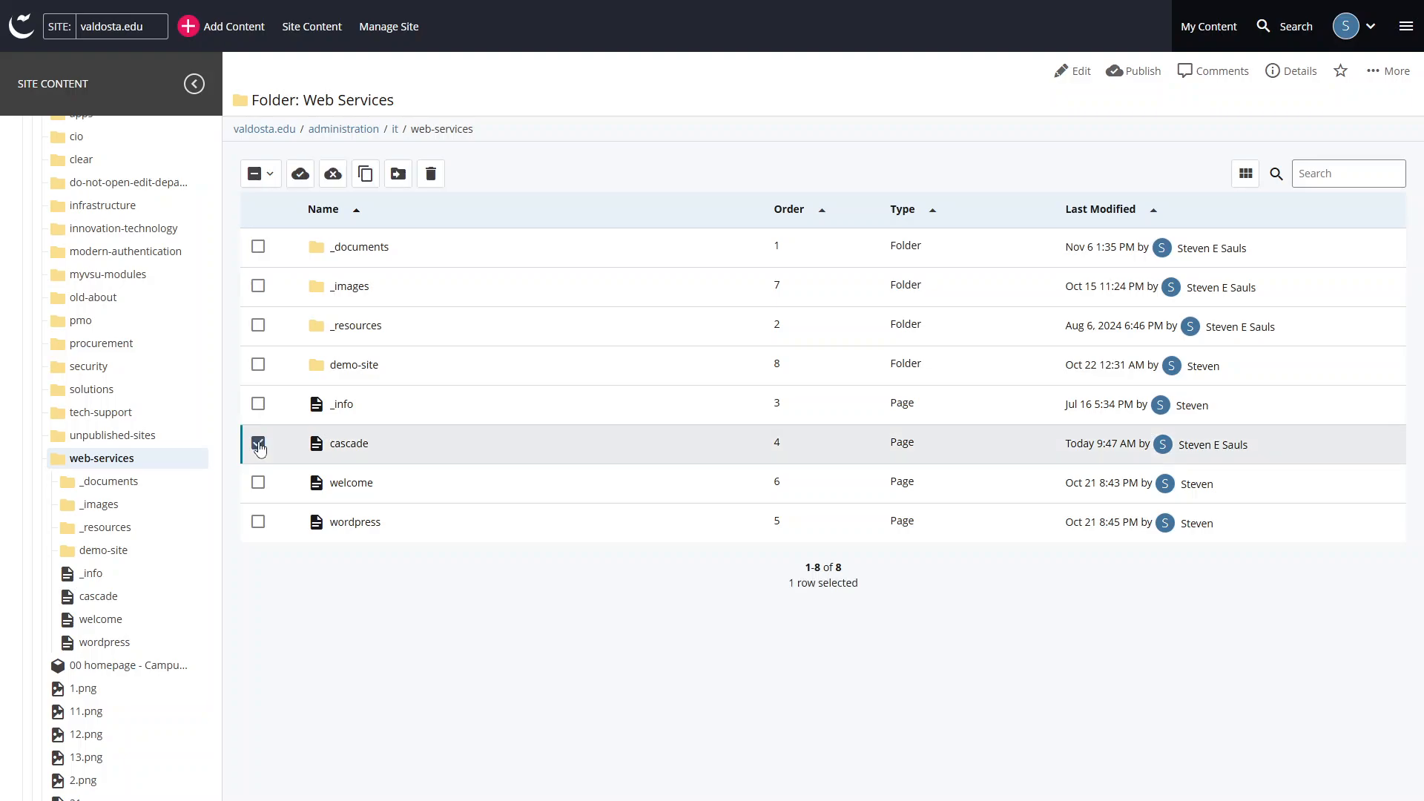
pyautogui.click(258, 484)
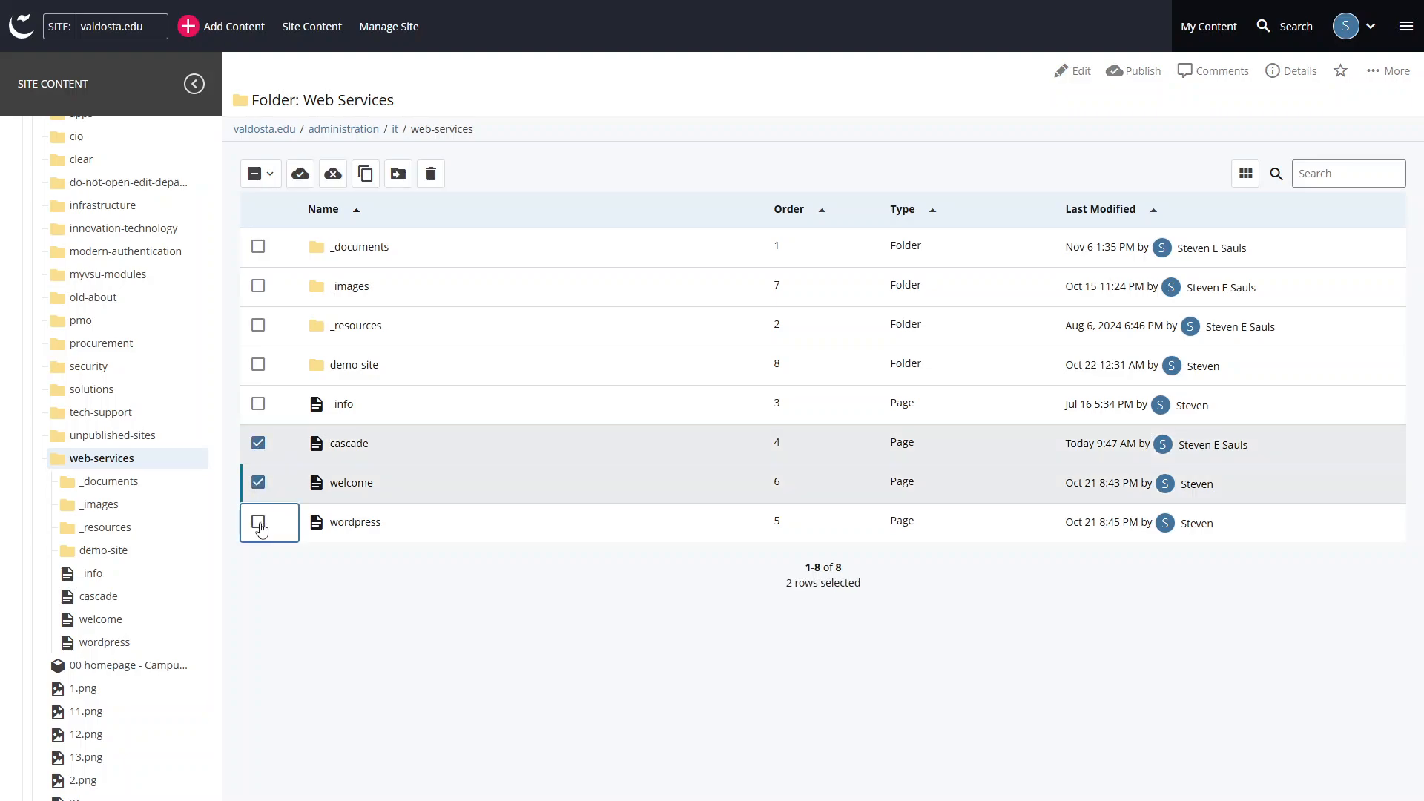
pyautogui.click(258, 522)
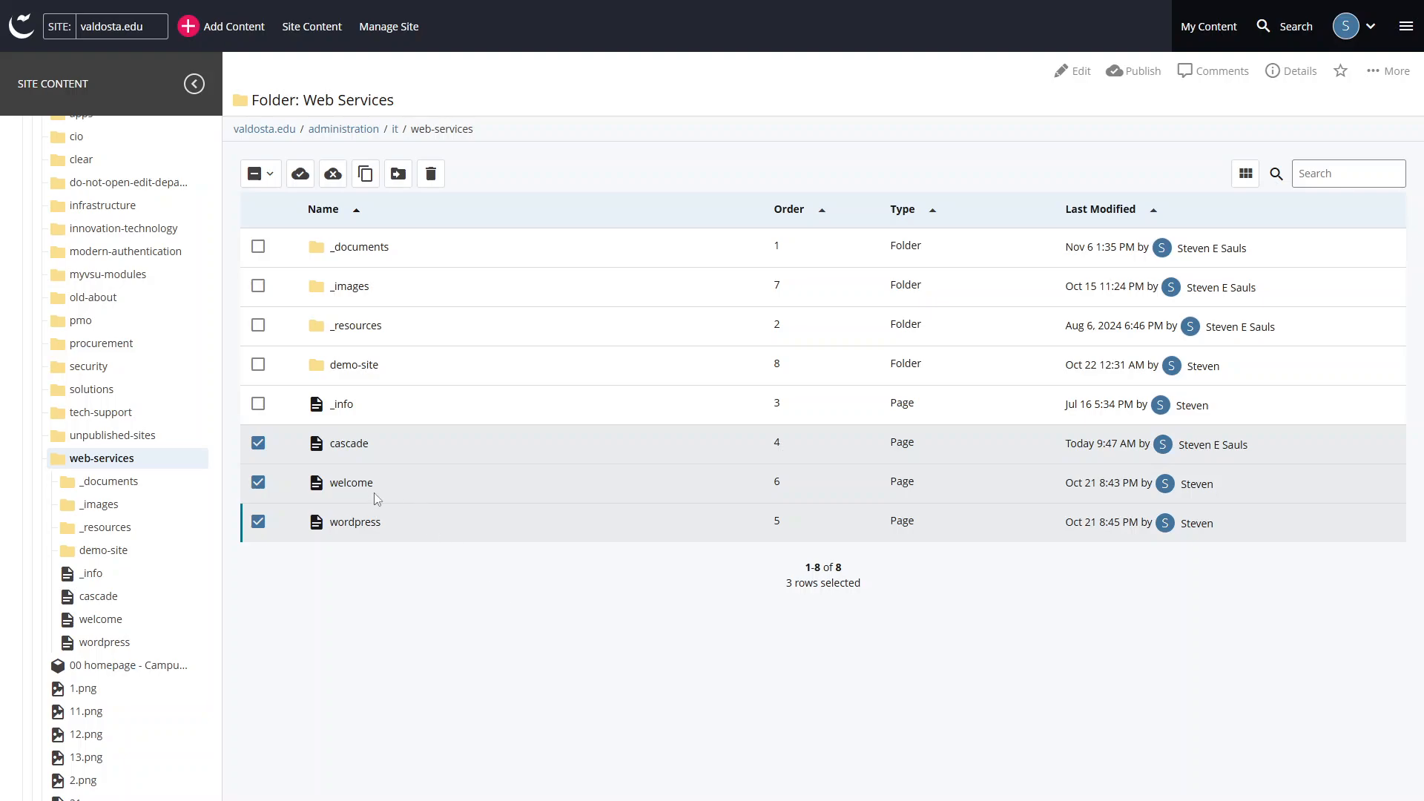
# - Open the welcome page from the folder listing and examine its sidebar navigation links
pyautogui.click(348, 483)
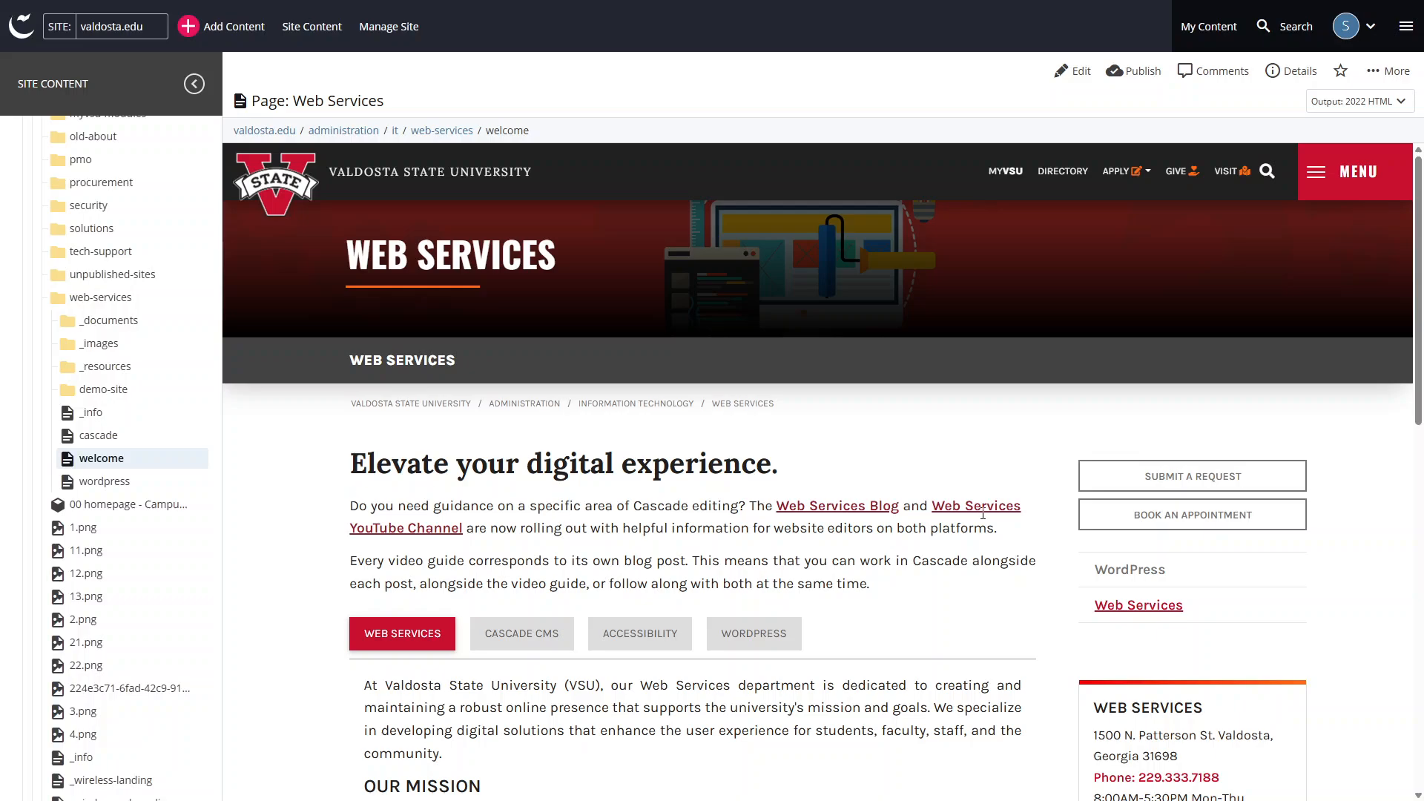
pyautogui.scroll(-1, 995, 404)
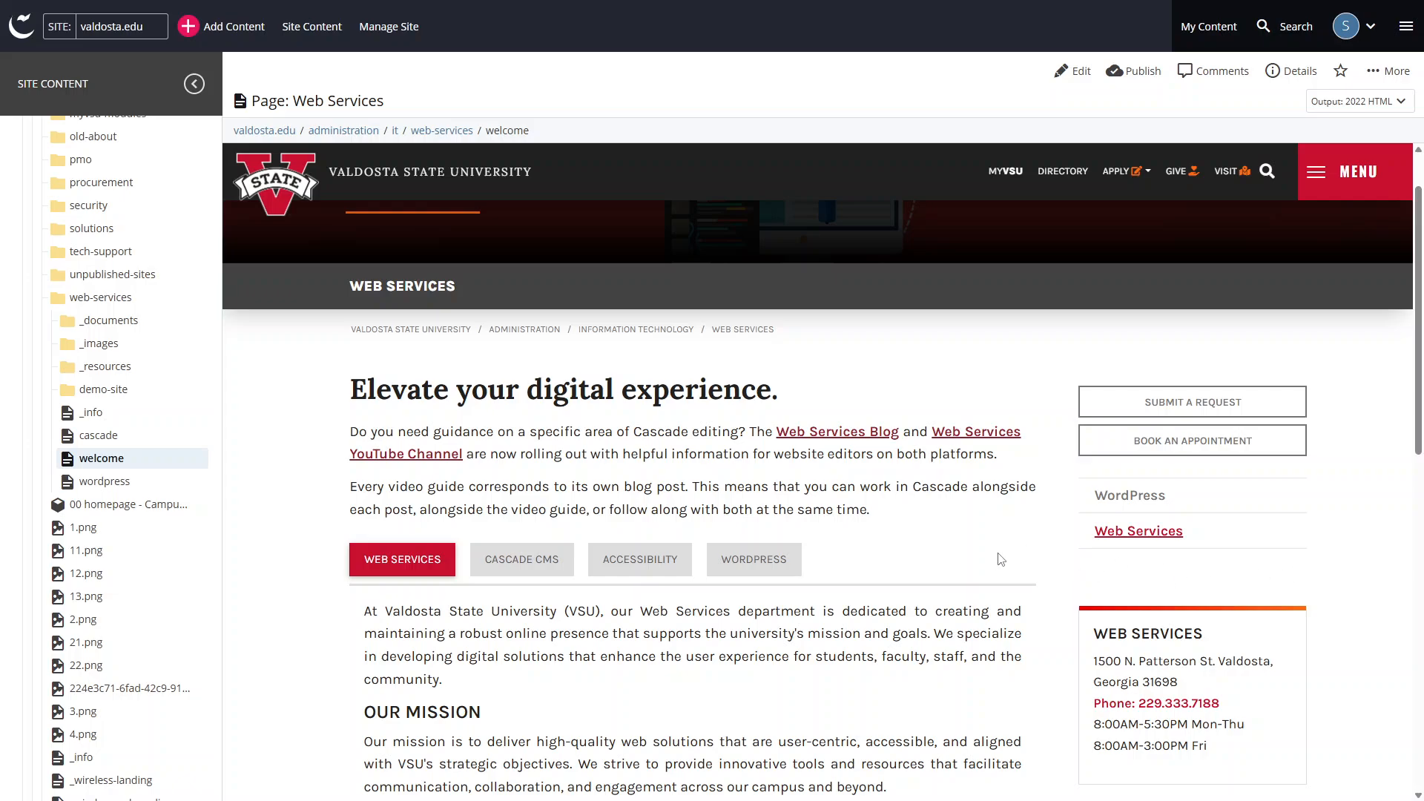
# - Edit the cascade page so that Include in sidebar is set to Yes, submit the change and check the page's sidebar
pyautogui.click(100, 437)
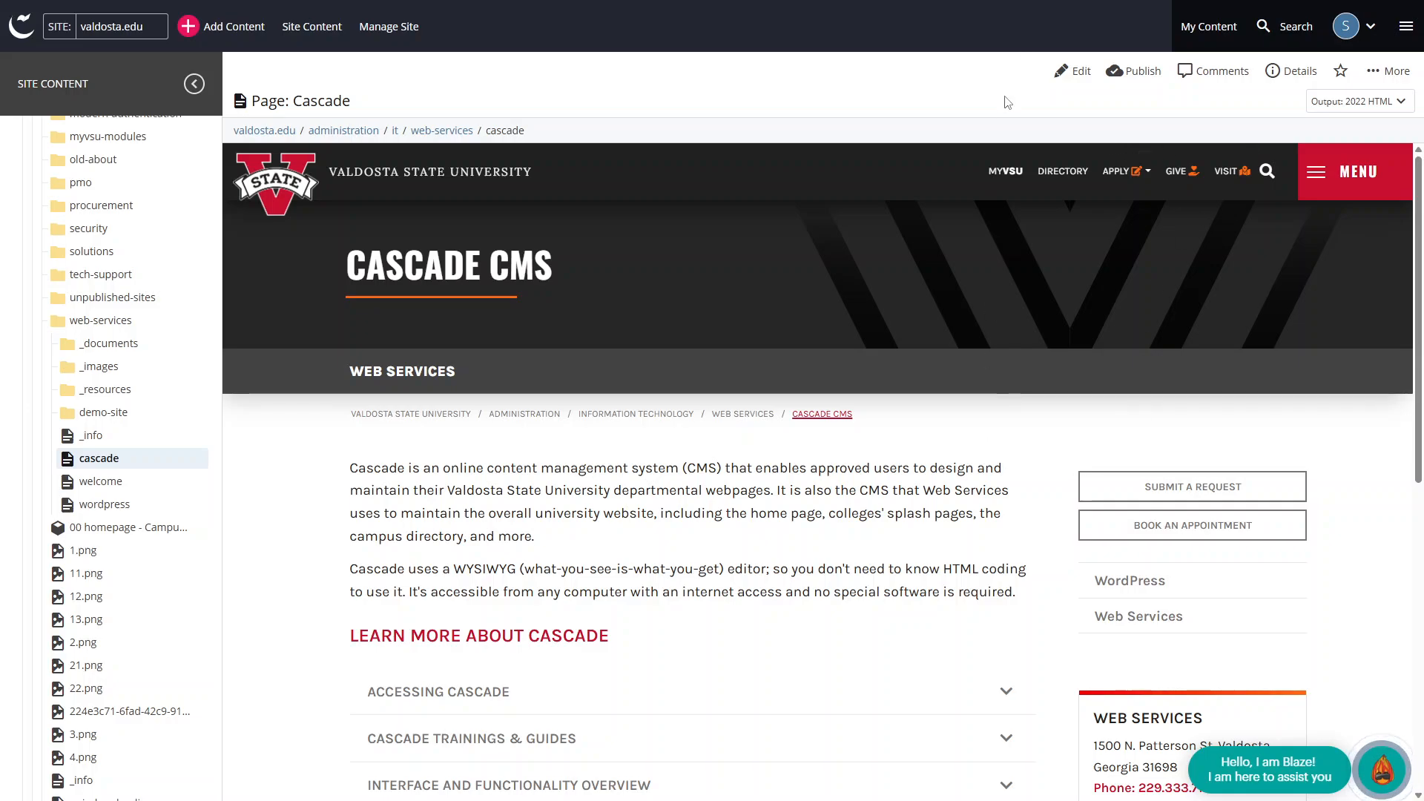
pyautogui.click(1072, 74)
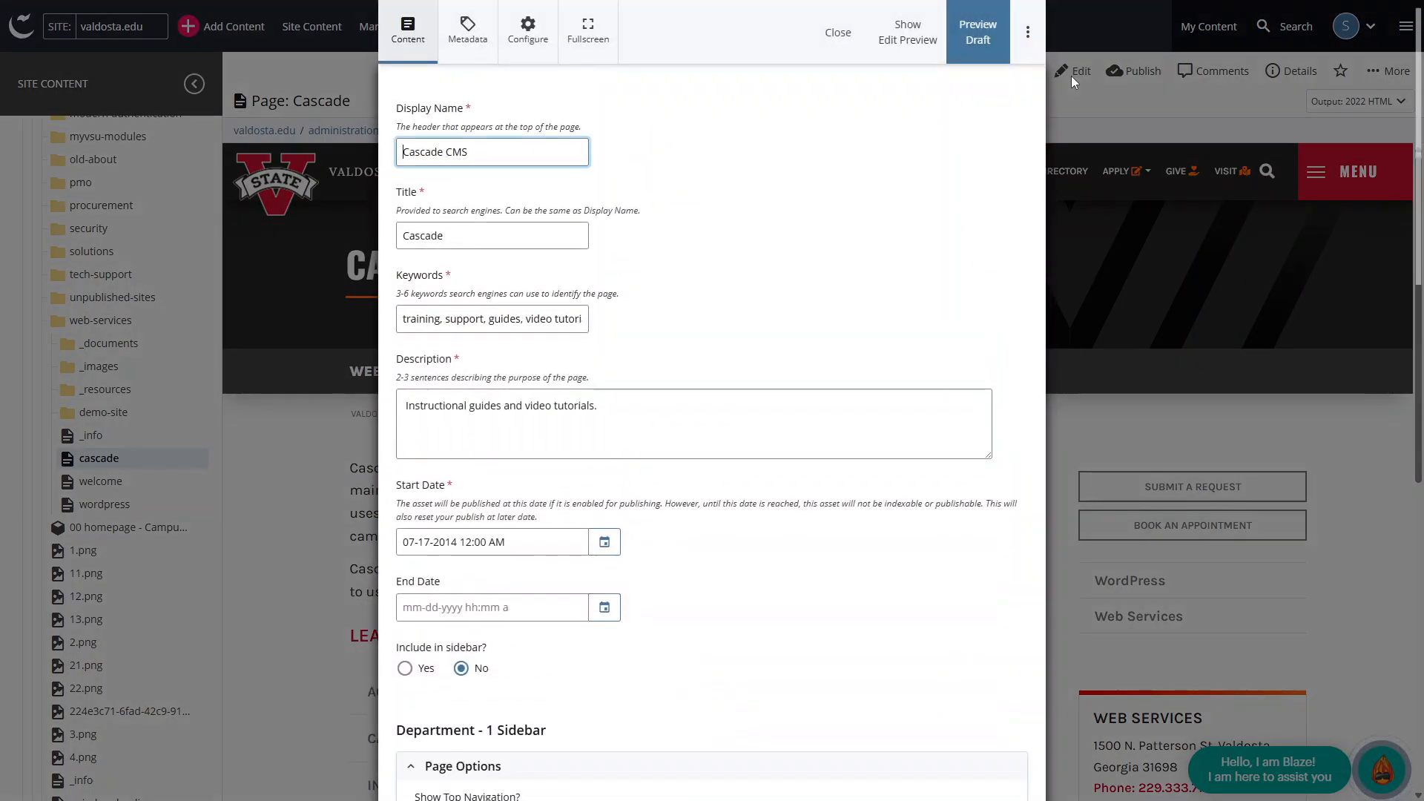
pyautogui.scroll(-5, 695, 204)
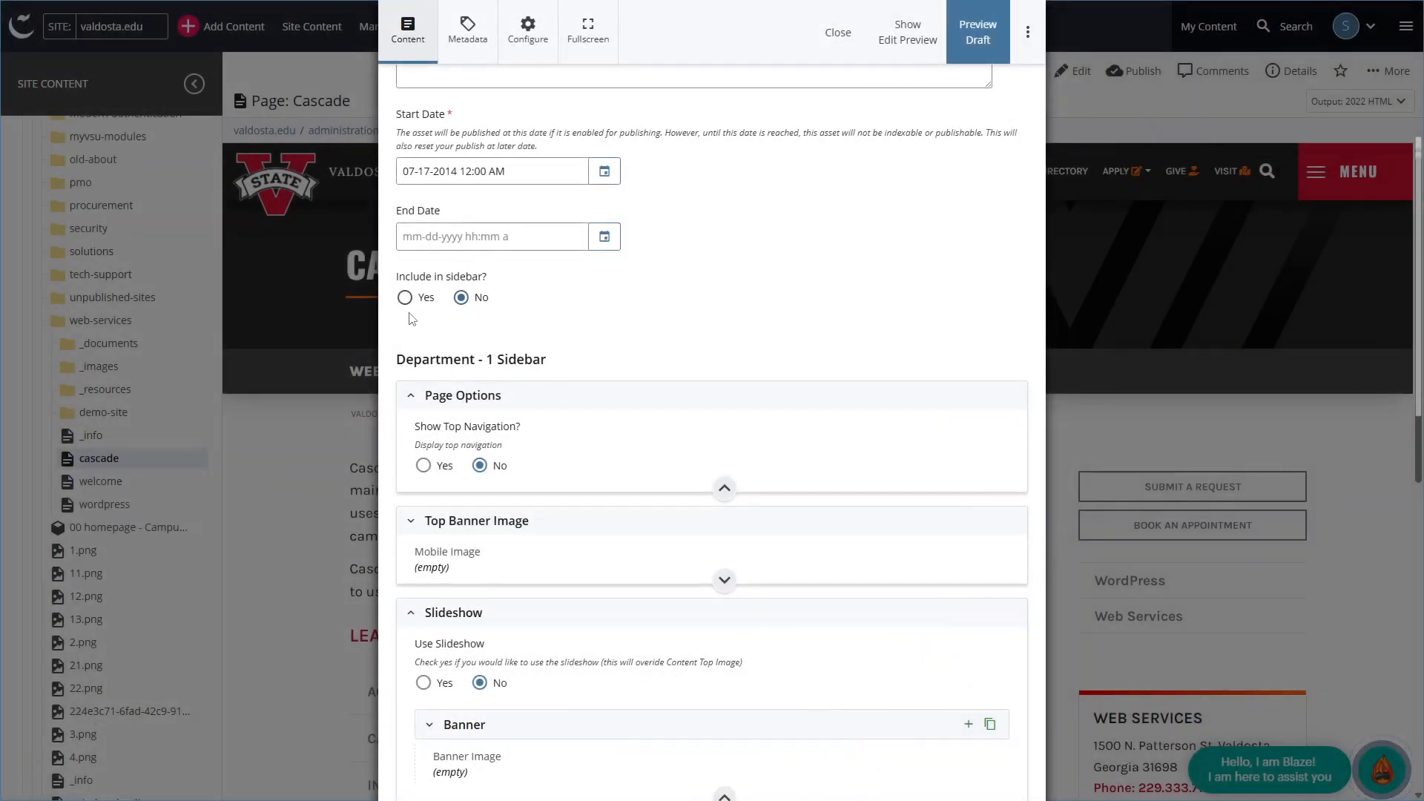
pyautogui.click(405, 300)
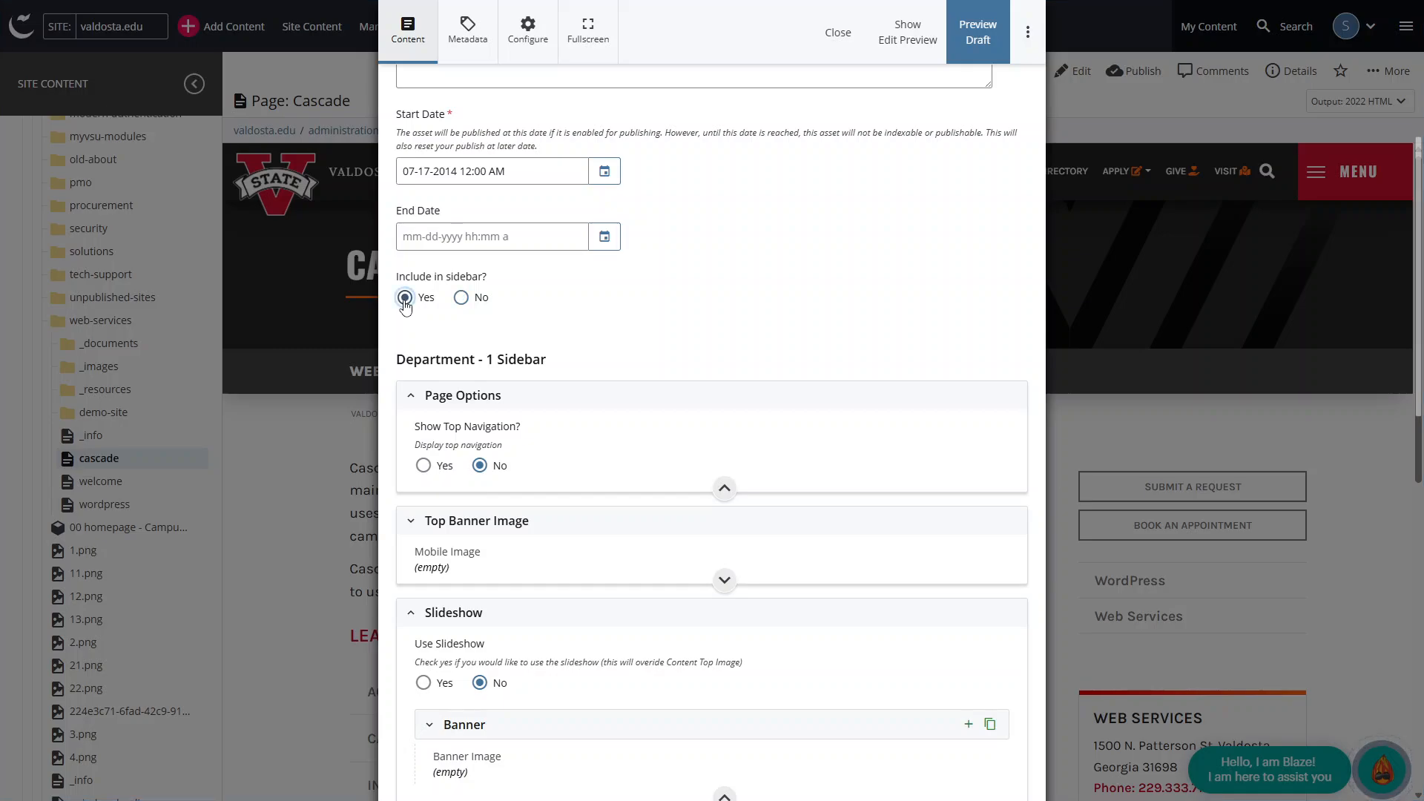
pyautogui.click(1028, 32)
pyautogui.click(697, 248)
pyautogui.click(730, 313)
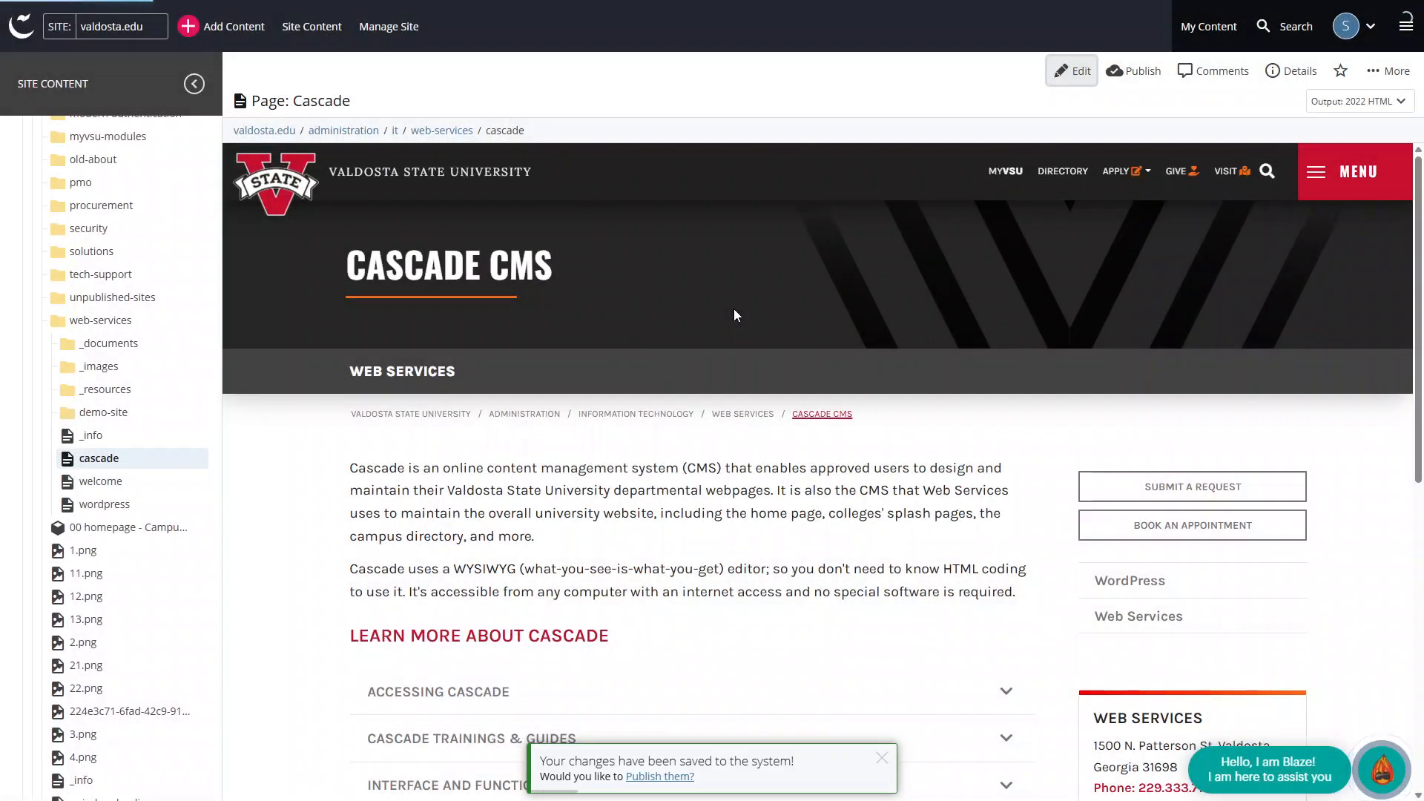
pyautogui.scroll(-2, 831, 257)
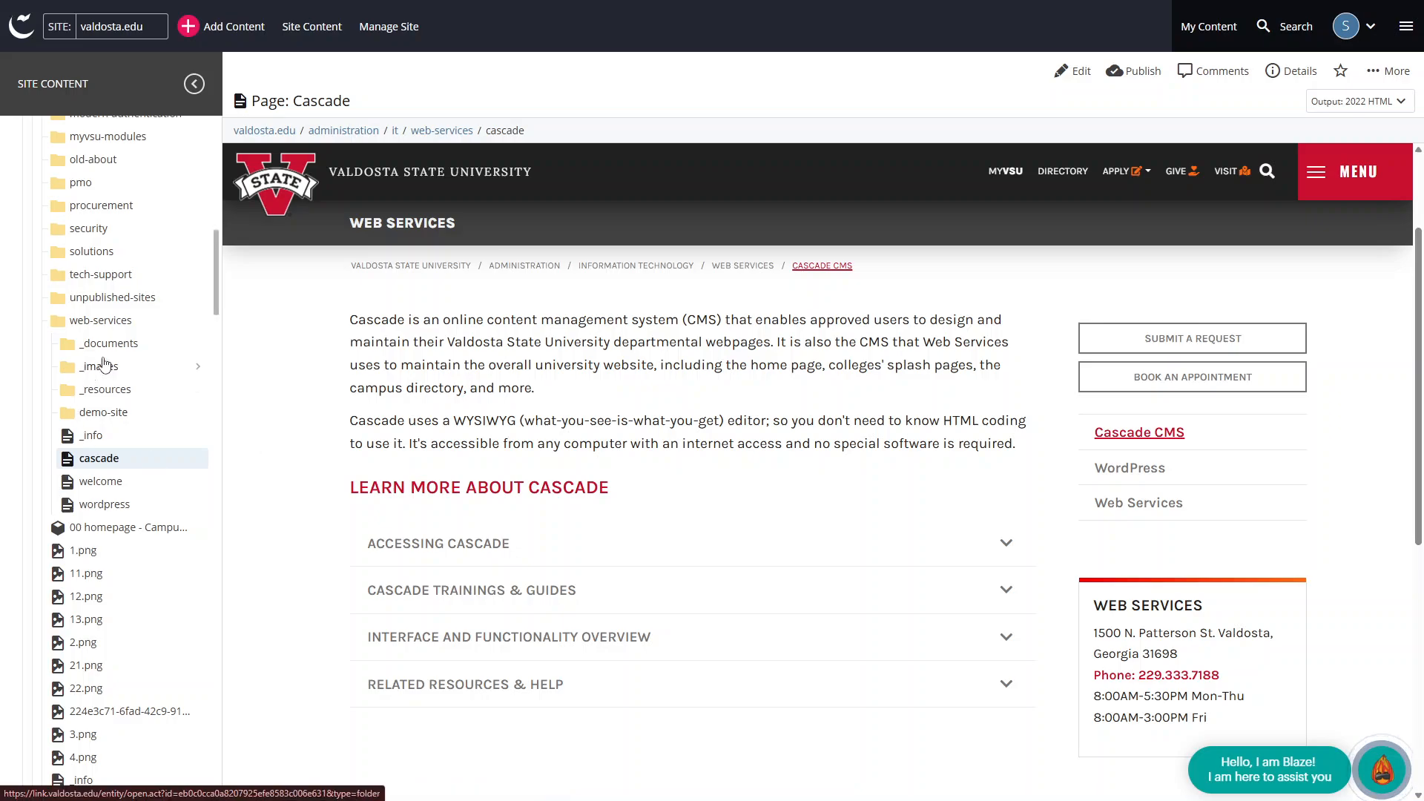
# - Return to the web-services folder listing and check which folder is being viewed
pyautogui.click(192, 322)
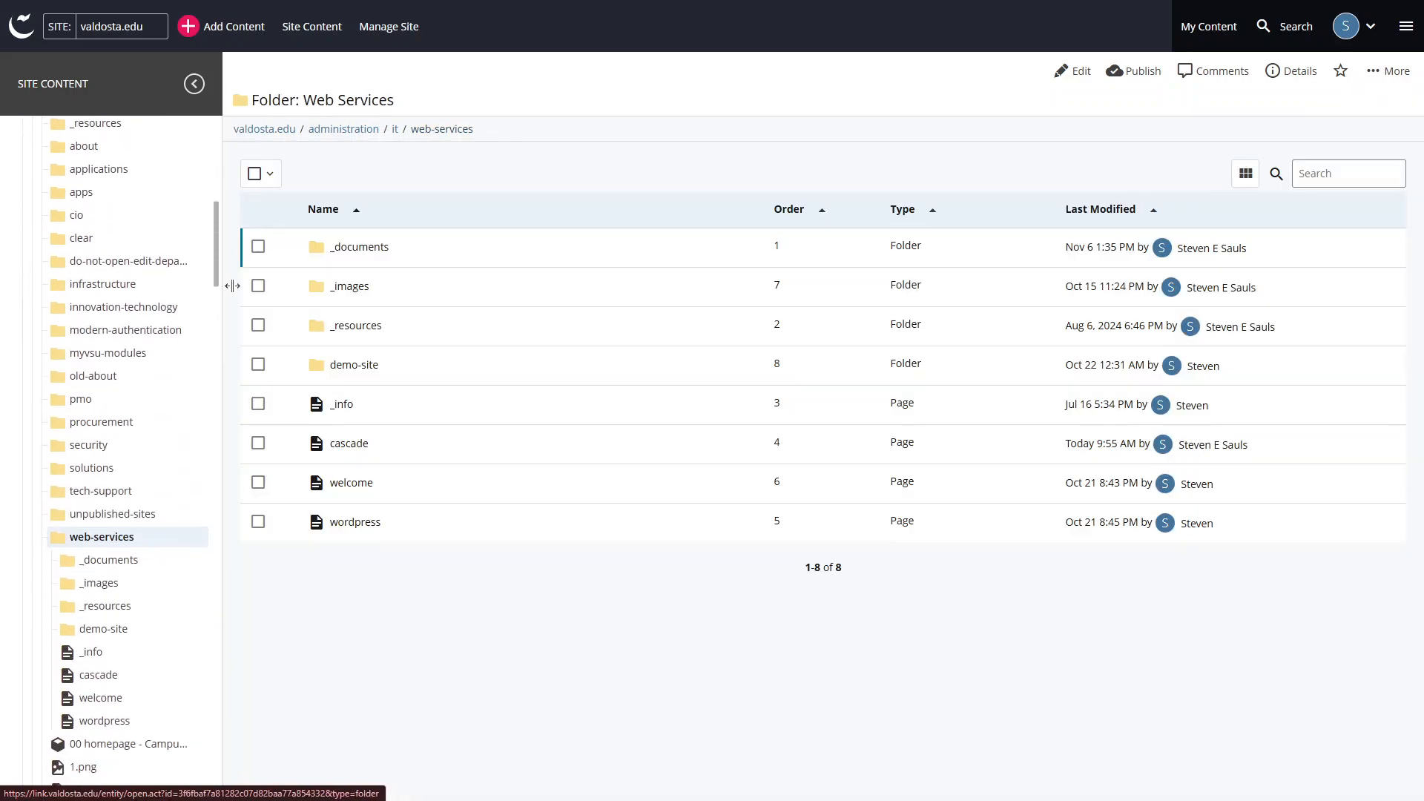
pyautogui.moveTo(400, 102); pyautogui.dragTo(317, 100)
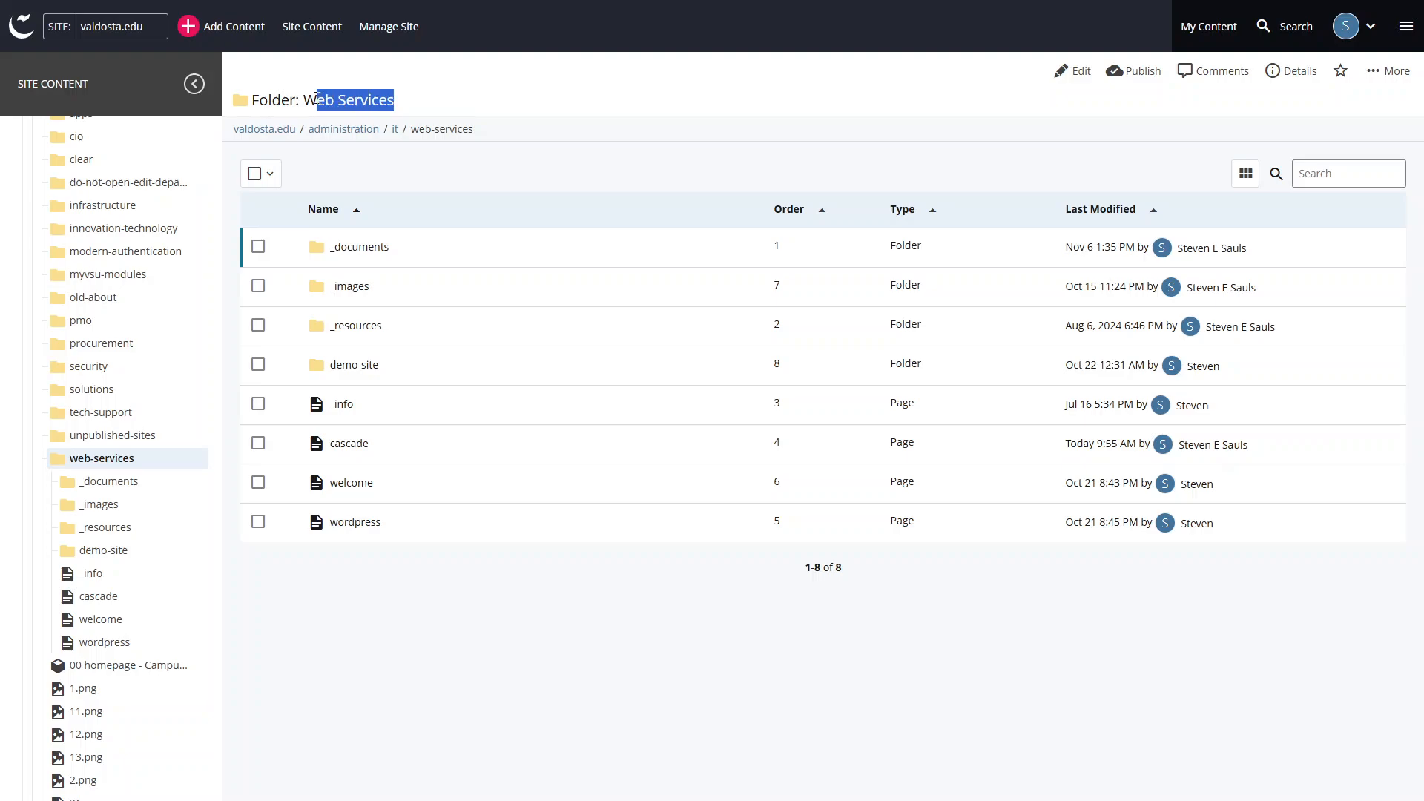
pyautogui.click(365, 658)
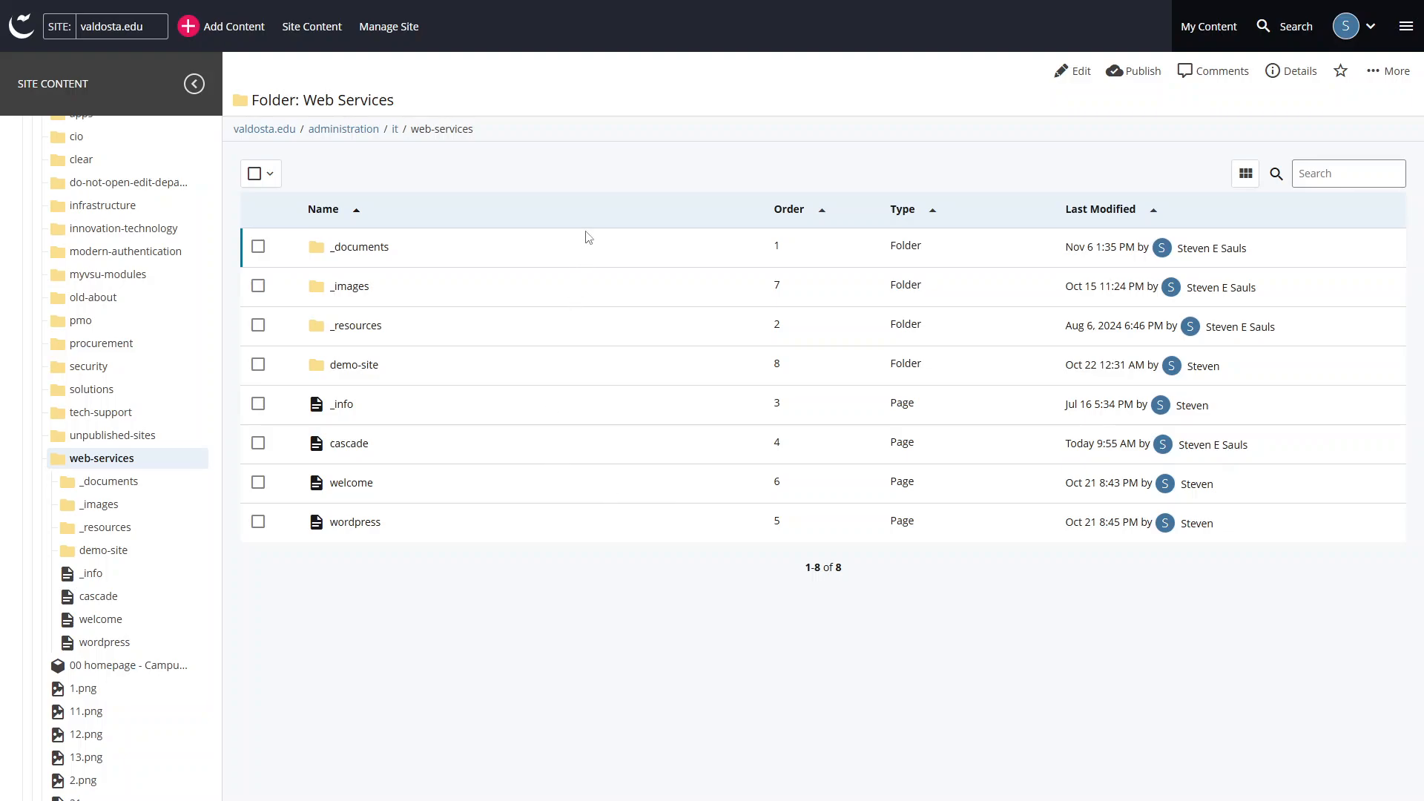
# - Open the parent it folder, set its listing to show All items and browse through them
pyautogui.scroll(4, 129, 465)
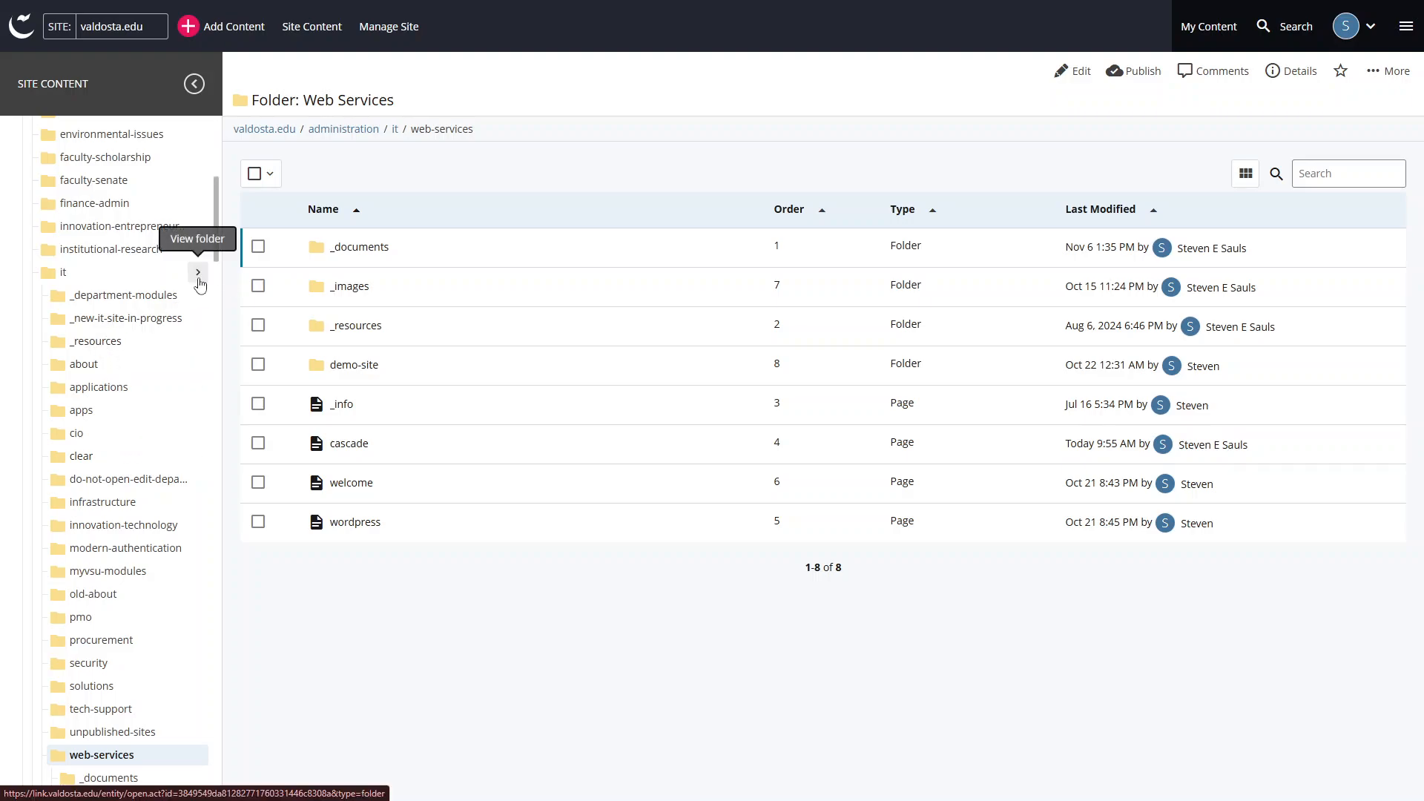
pyautogui.click(198, 272)
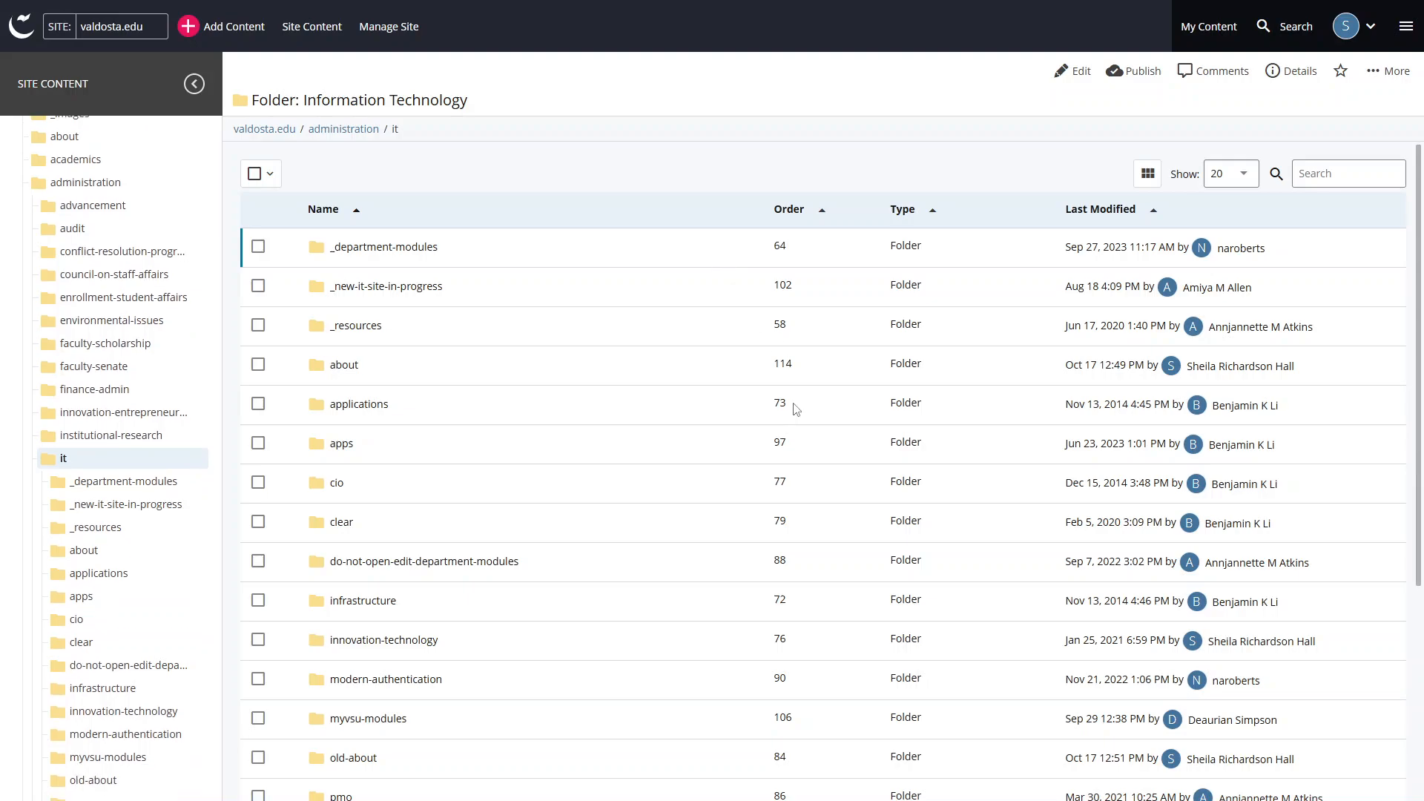
pyautogui.scroll(-3, 792, 407)
pyautogui.scroll(3, 796, 408)
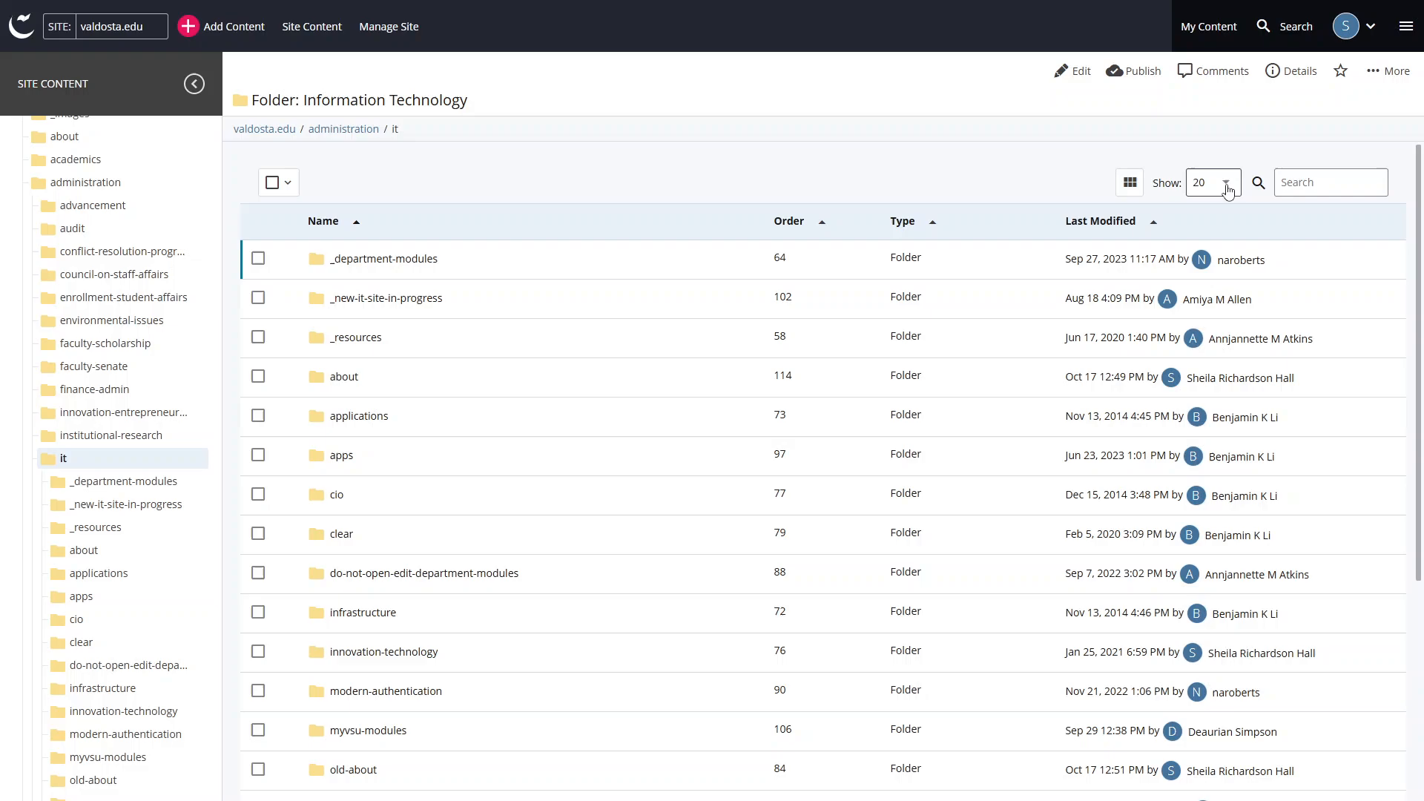
pyautogui.click(1228, 190)
pyautogui.click(1203, 285)
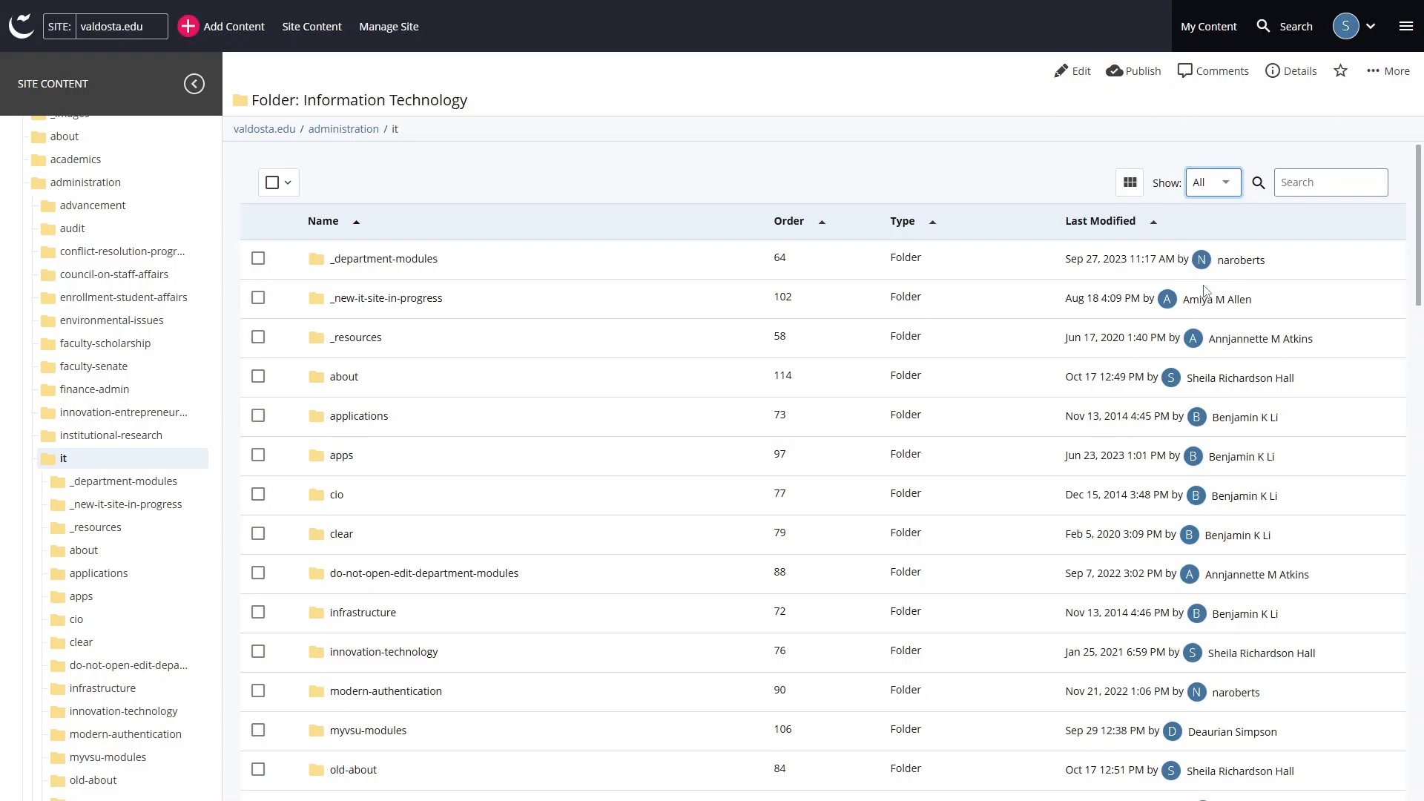
pyautogui.scroll(-8, 920, 256)
pyautogui.scroll(-15, 942, 405)
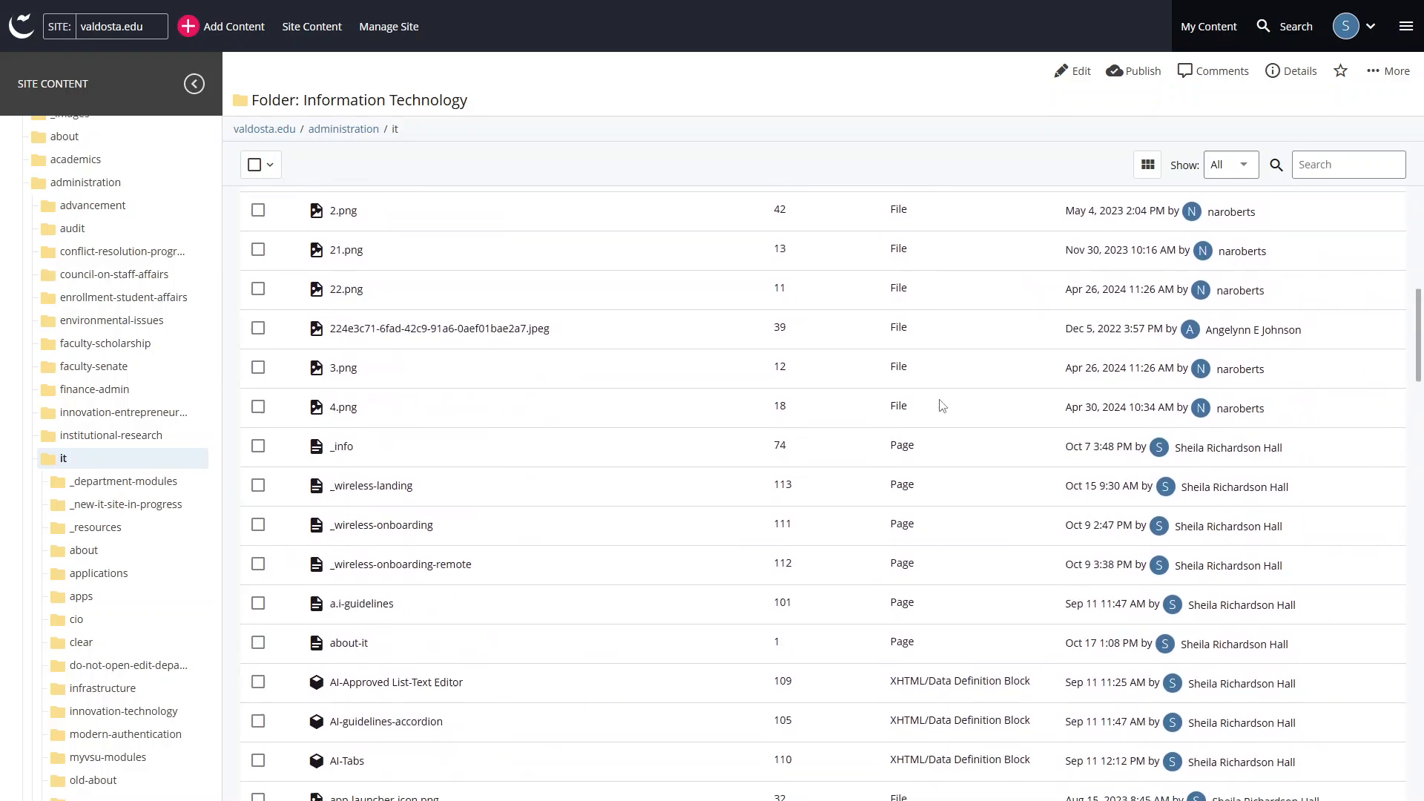
pyautogui.scroll(5, 942, 405)
pyautogui.scroll(15, 942, 405)
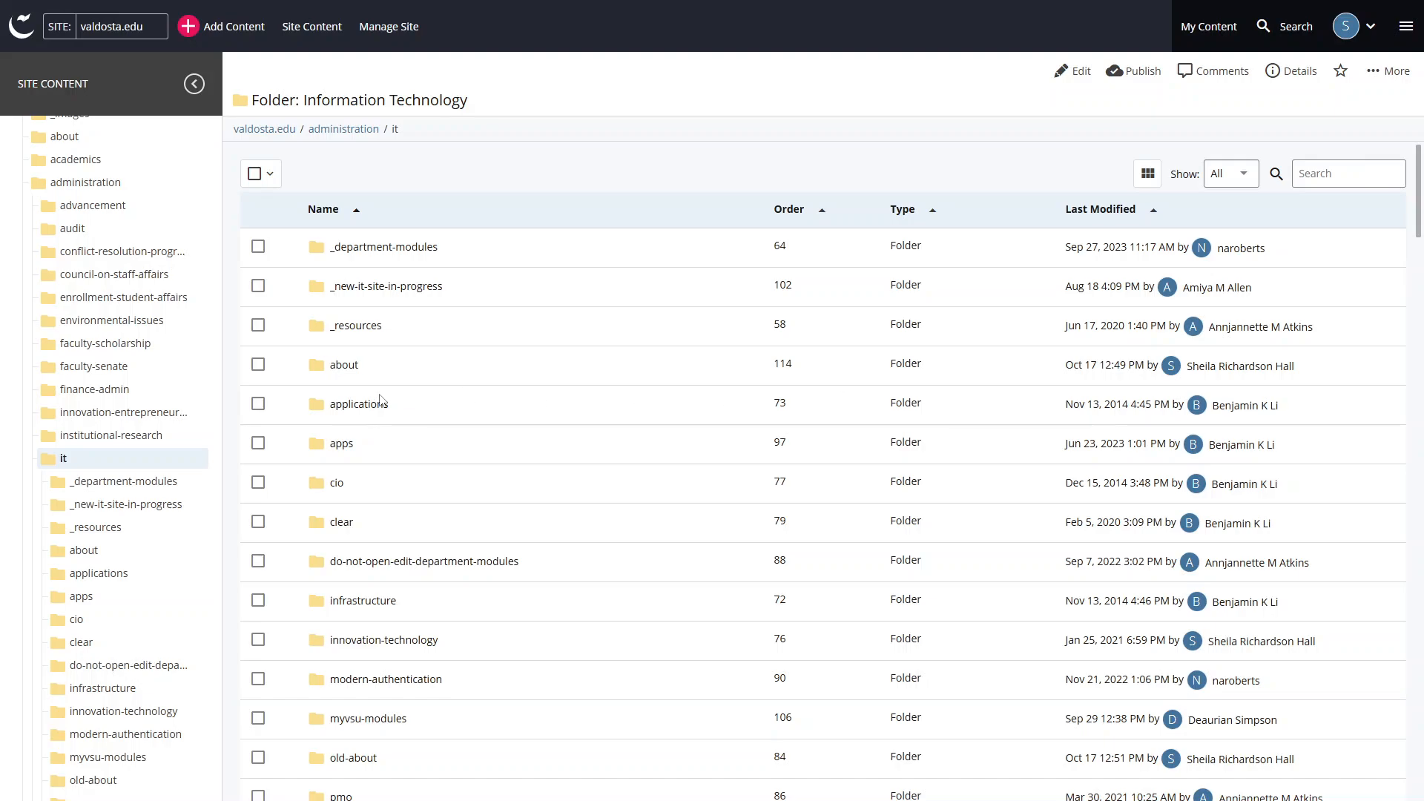
# - Sort the web-services folder's contents by Order and move the welcome page to position 4, directly above cascade
pyautogui.scroll(-5, 145, 505)
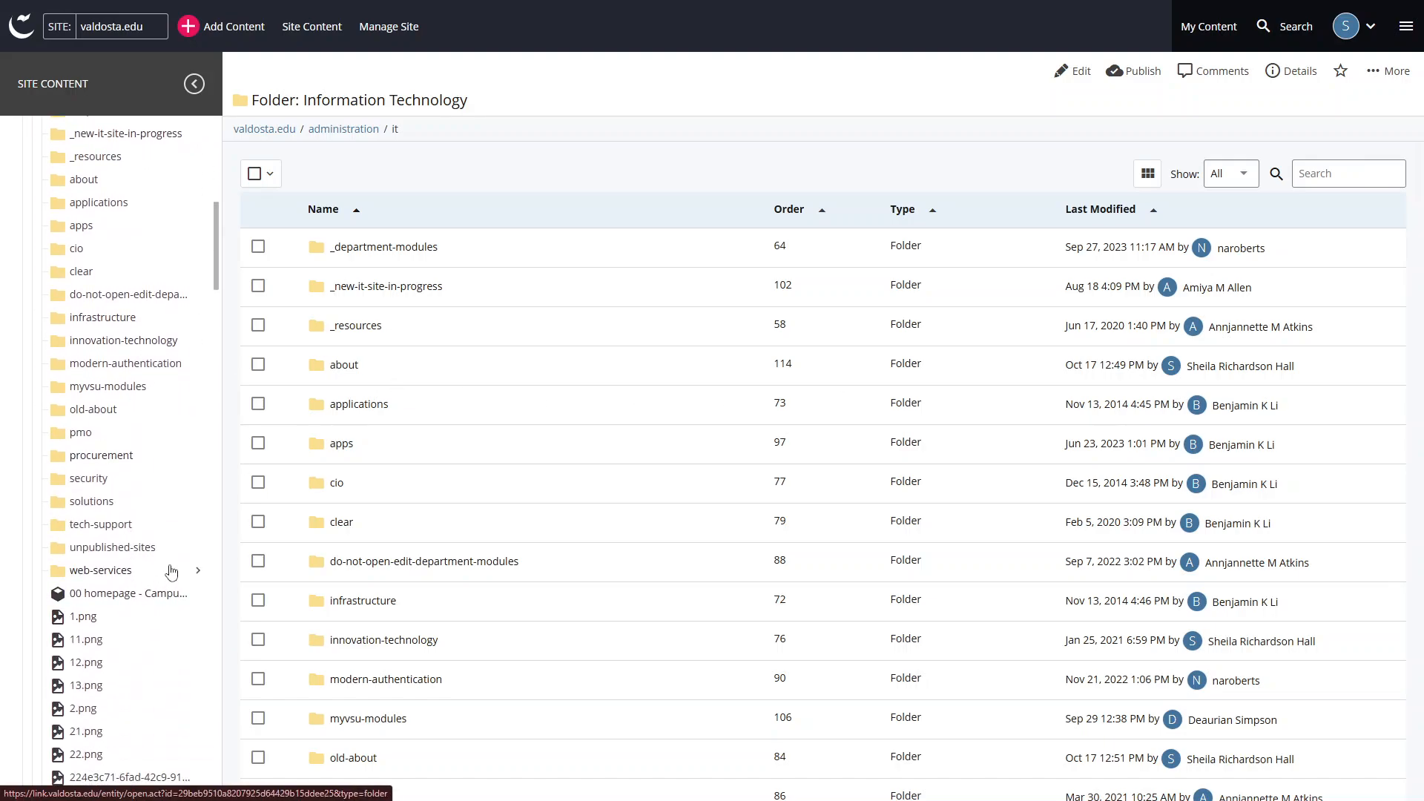
pyautogui.click(171, 571)
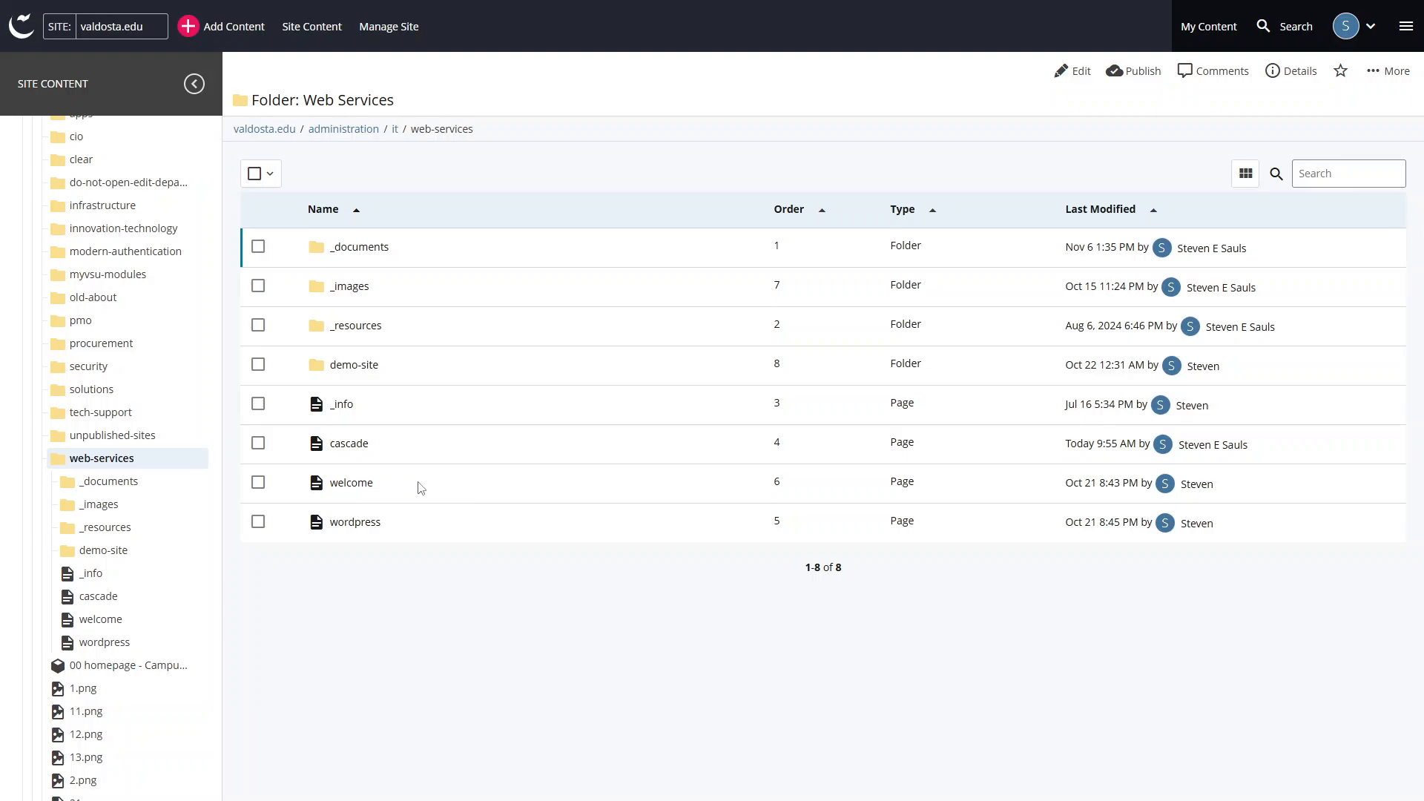
pyautogui.moveTo(421, 487); pyautogui.dragTo(456, 664)
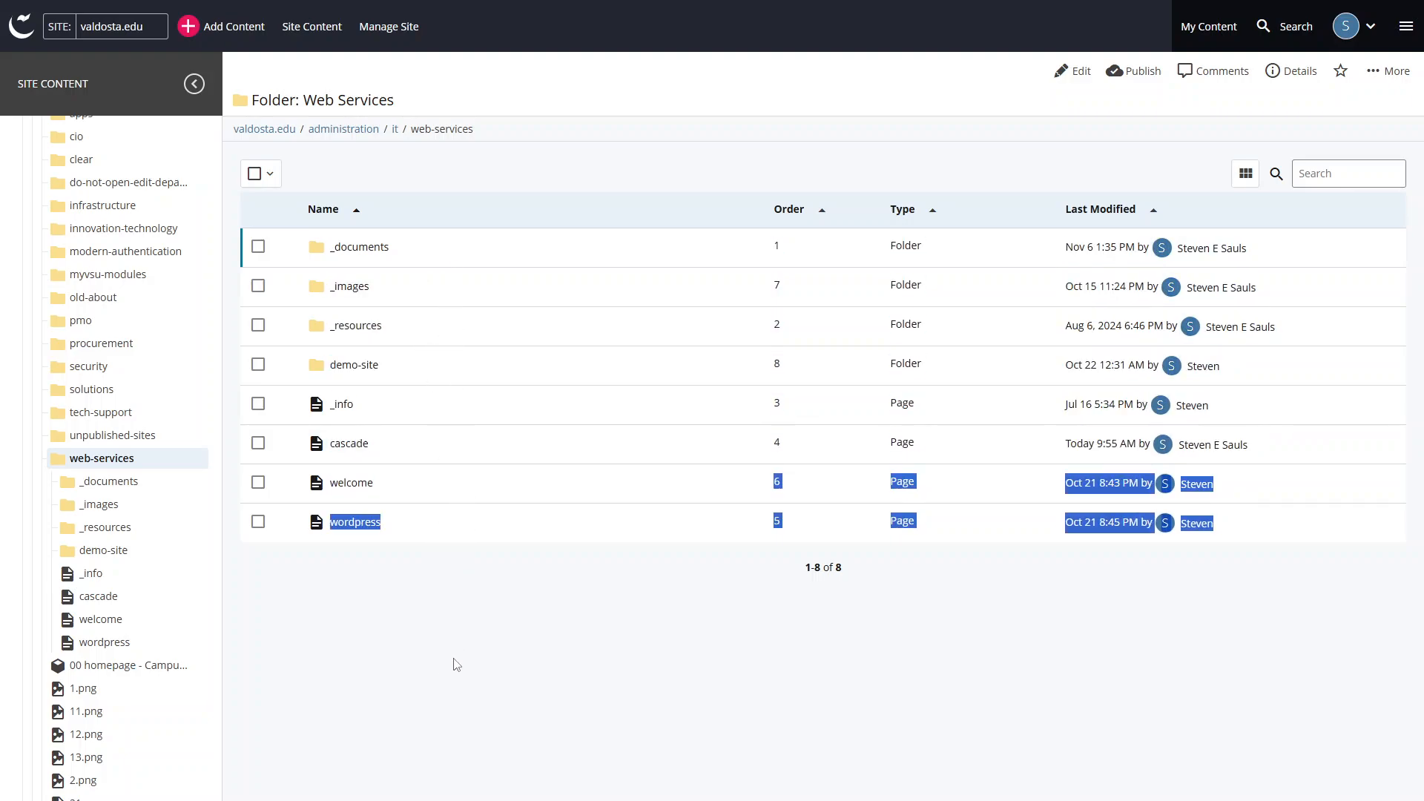
pyautogui.click(457, 664)
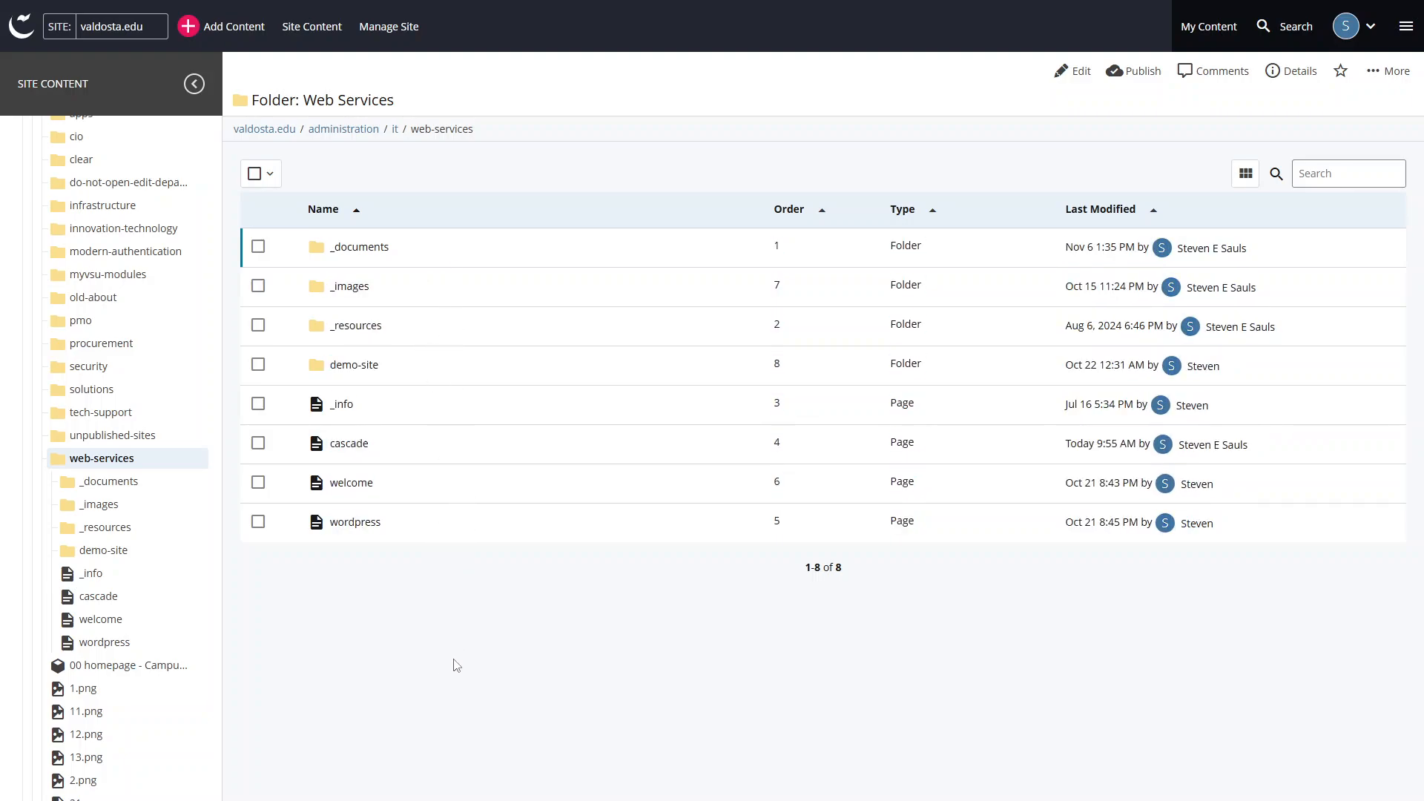
pyautogui.click(798, 215)
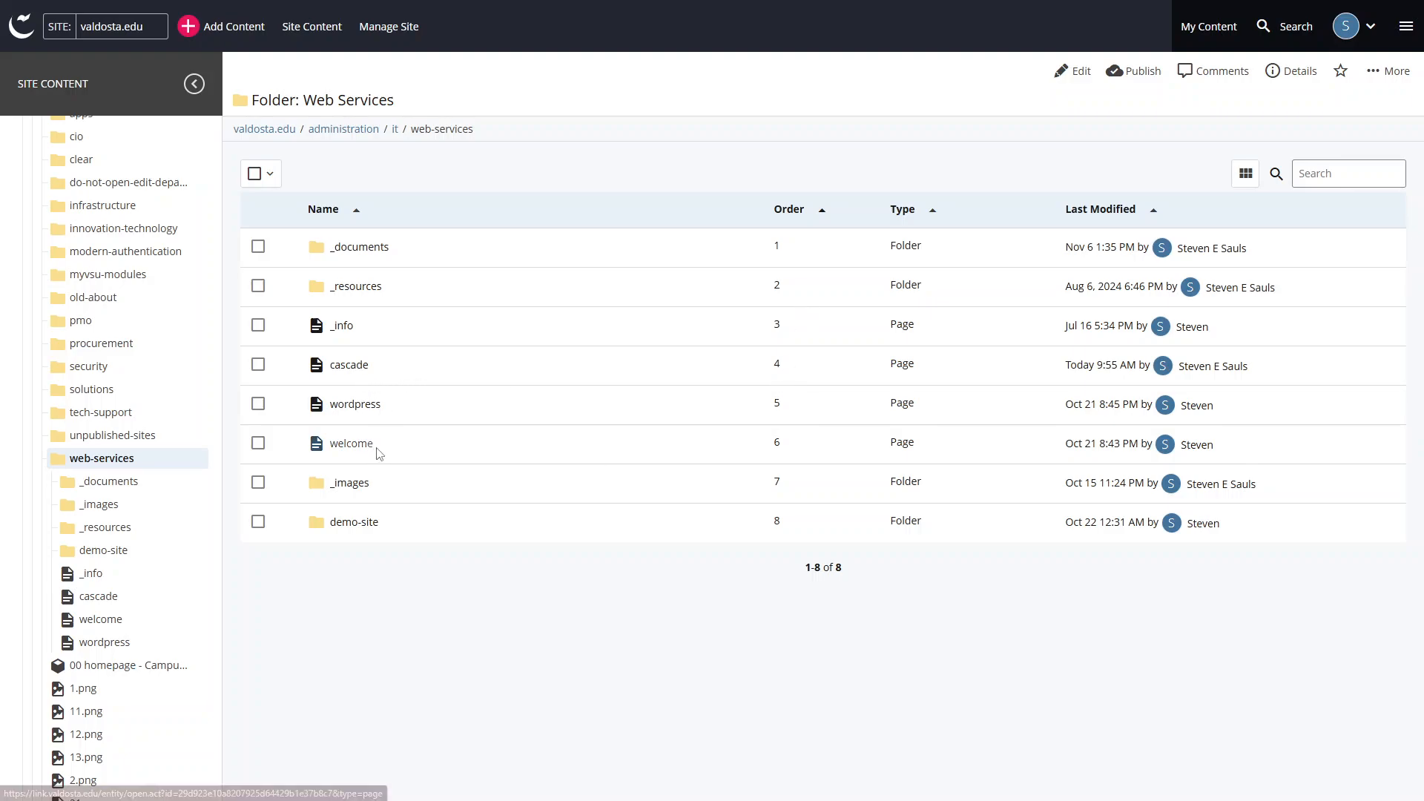
pyautogui.moveTo(462, 452); pyautogui.dragTo(465, 366)
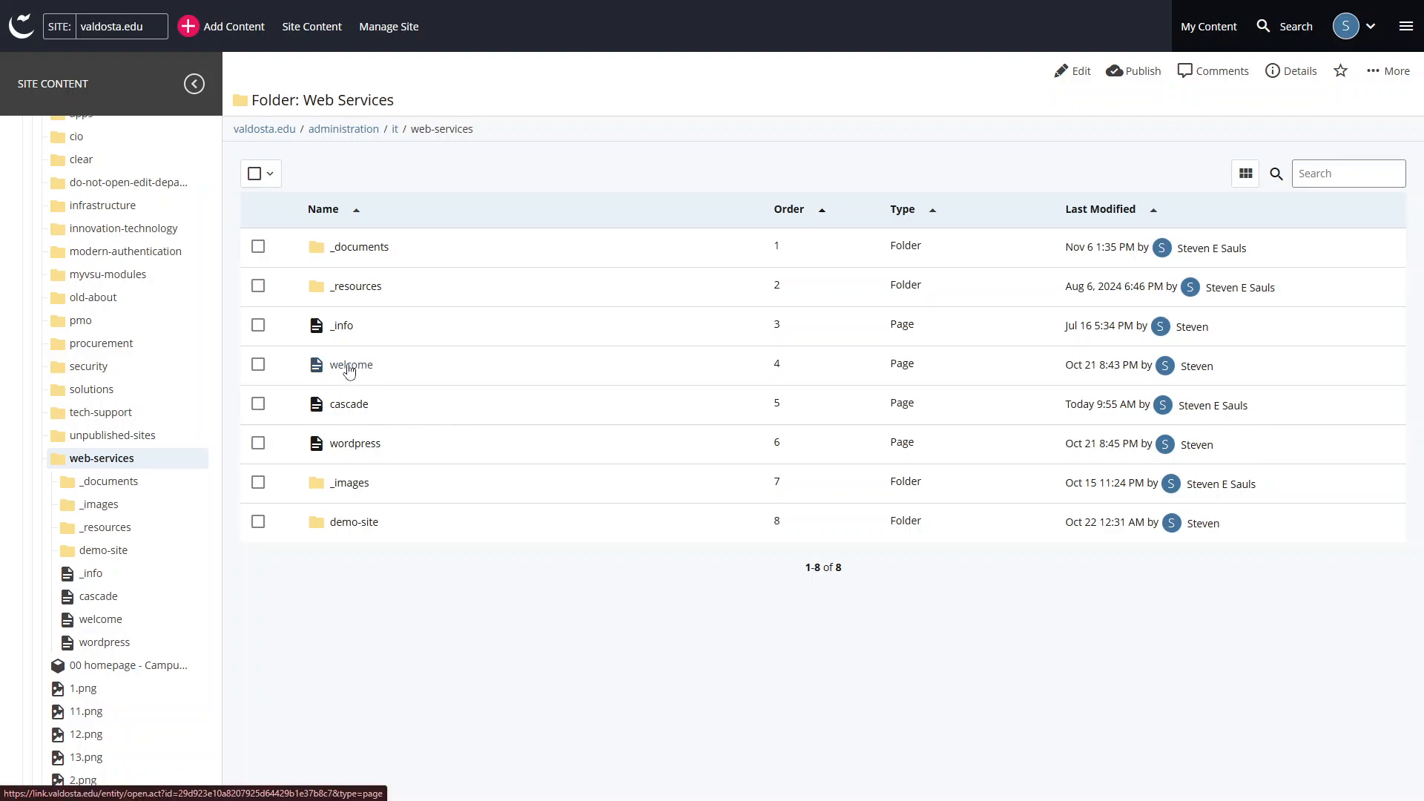
# - Check the sidebar link order on the welcome page and return to the web-services folder listing
pyautogui.click(349, 367)
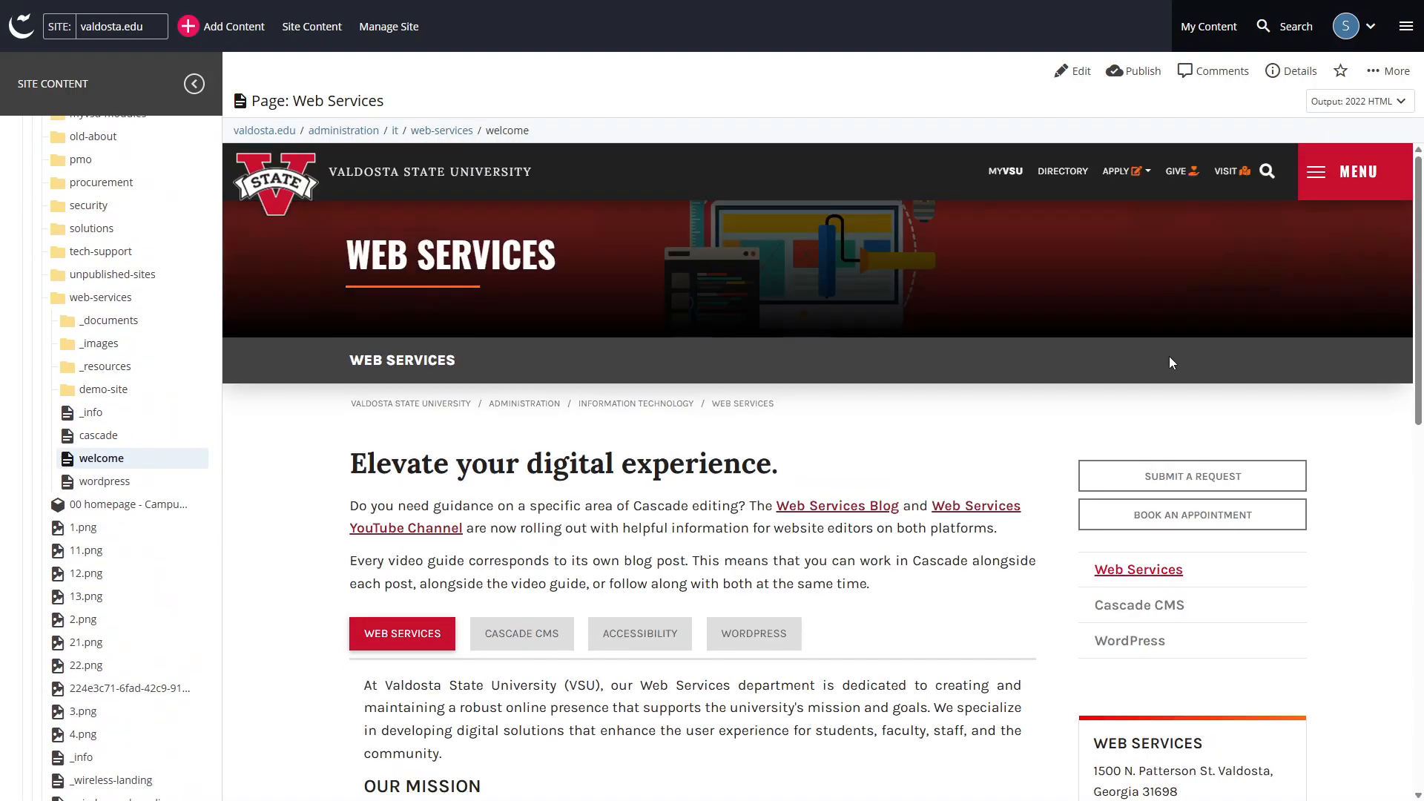
pyautogui.scroll(-1, 1170, 362)
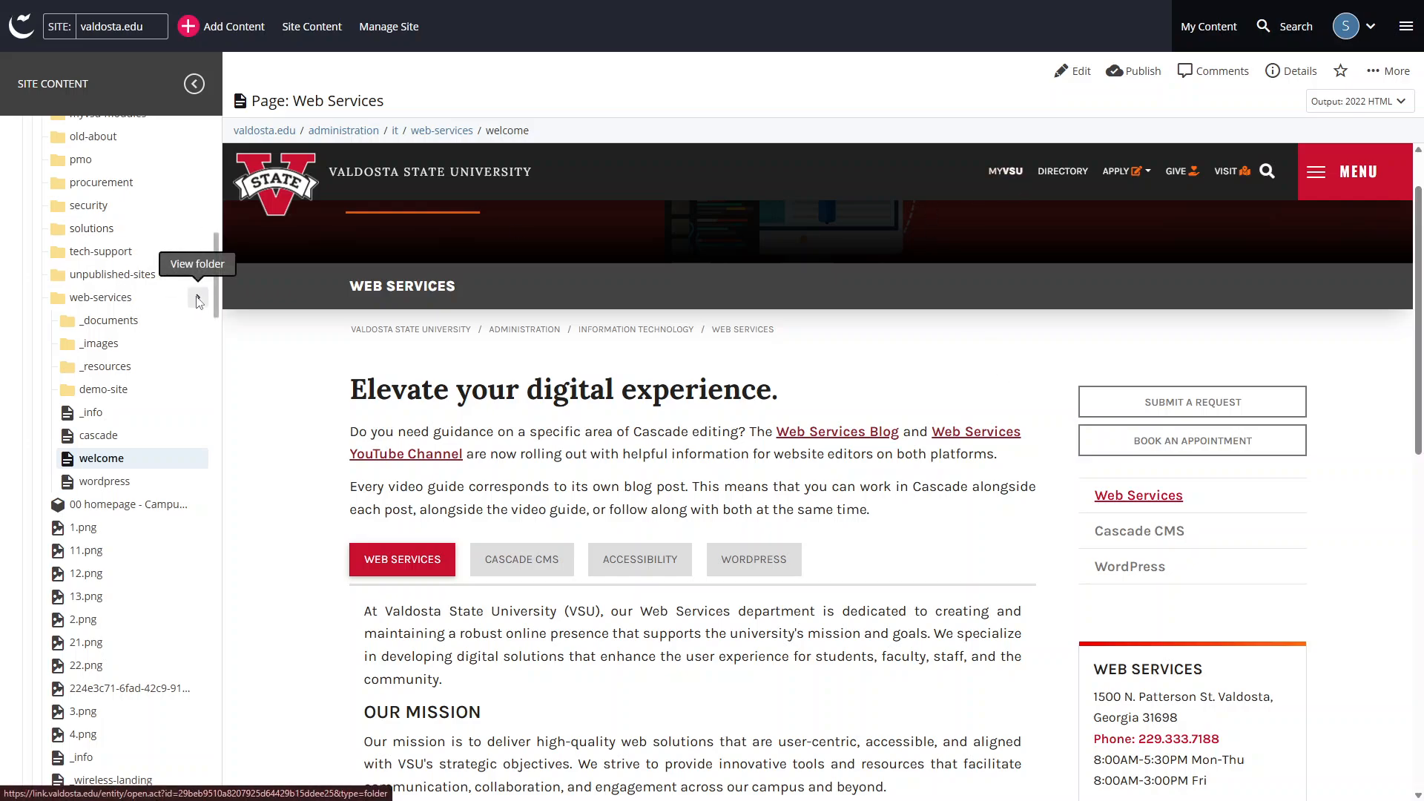
pyautogui.click(198, 300)
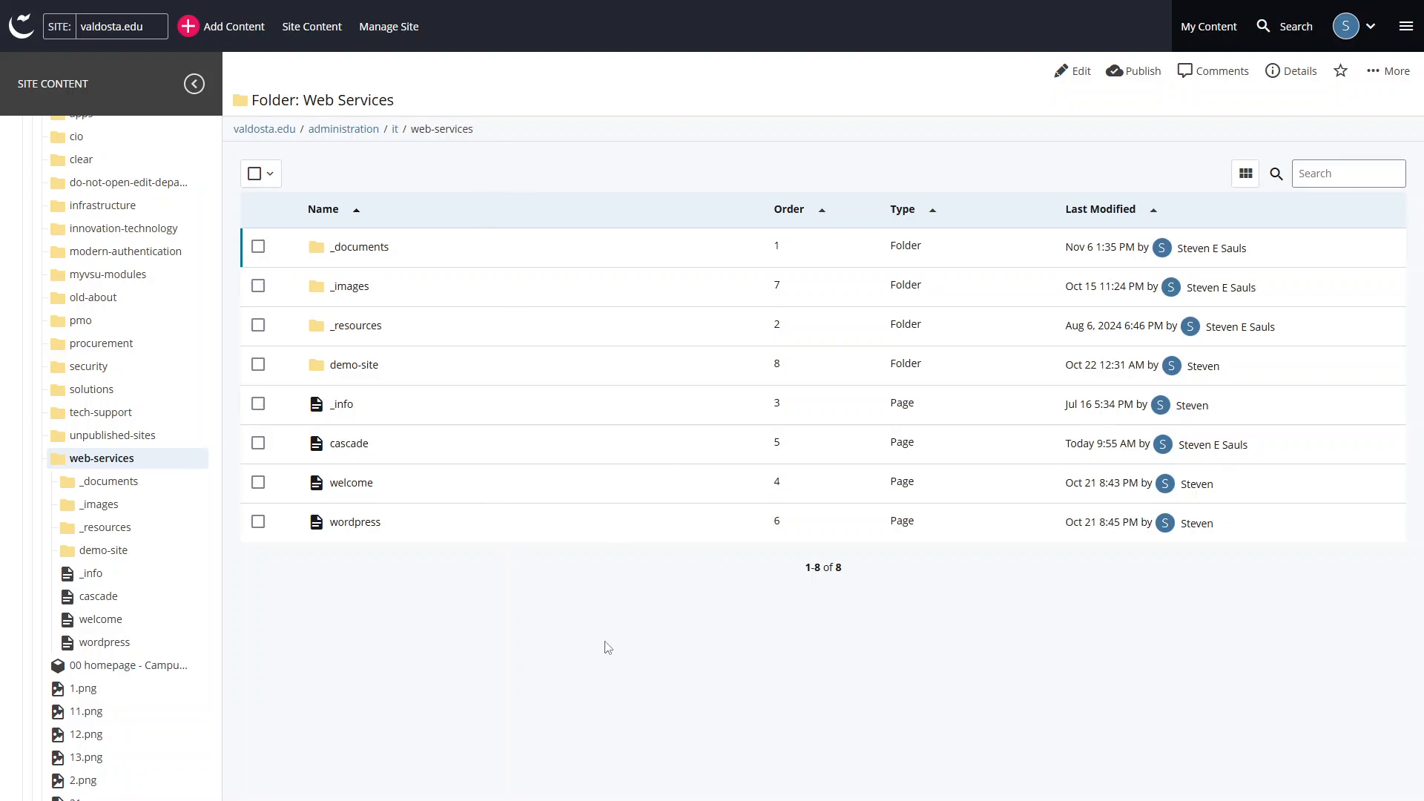
# - Open the parent it folder, browse its listing, and set it to show All items
pyautogui.scroll(3, 143, 422)
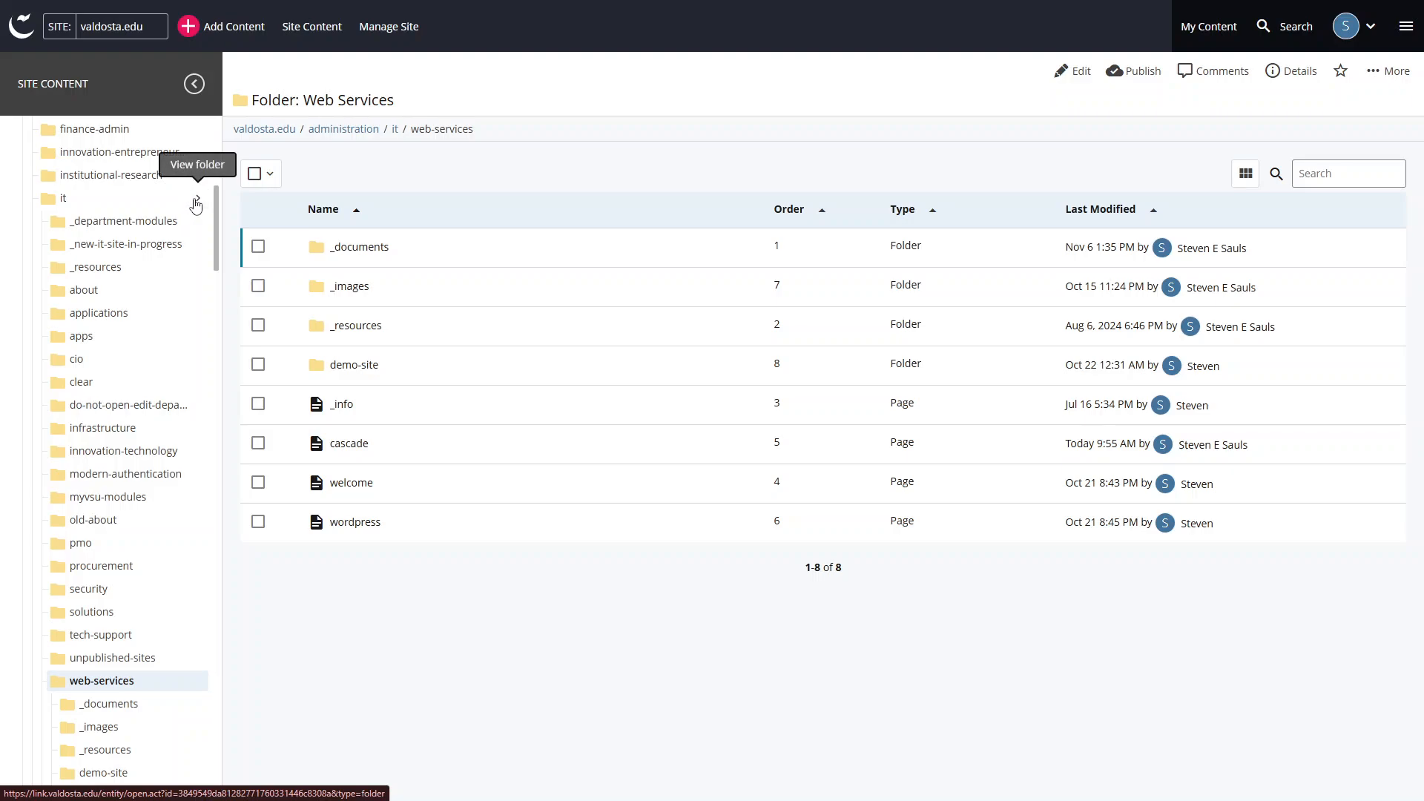
pyautogui.click(197, 200)
pyautogui.scroll(-5, 791, 391)
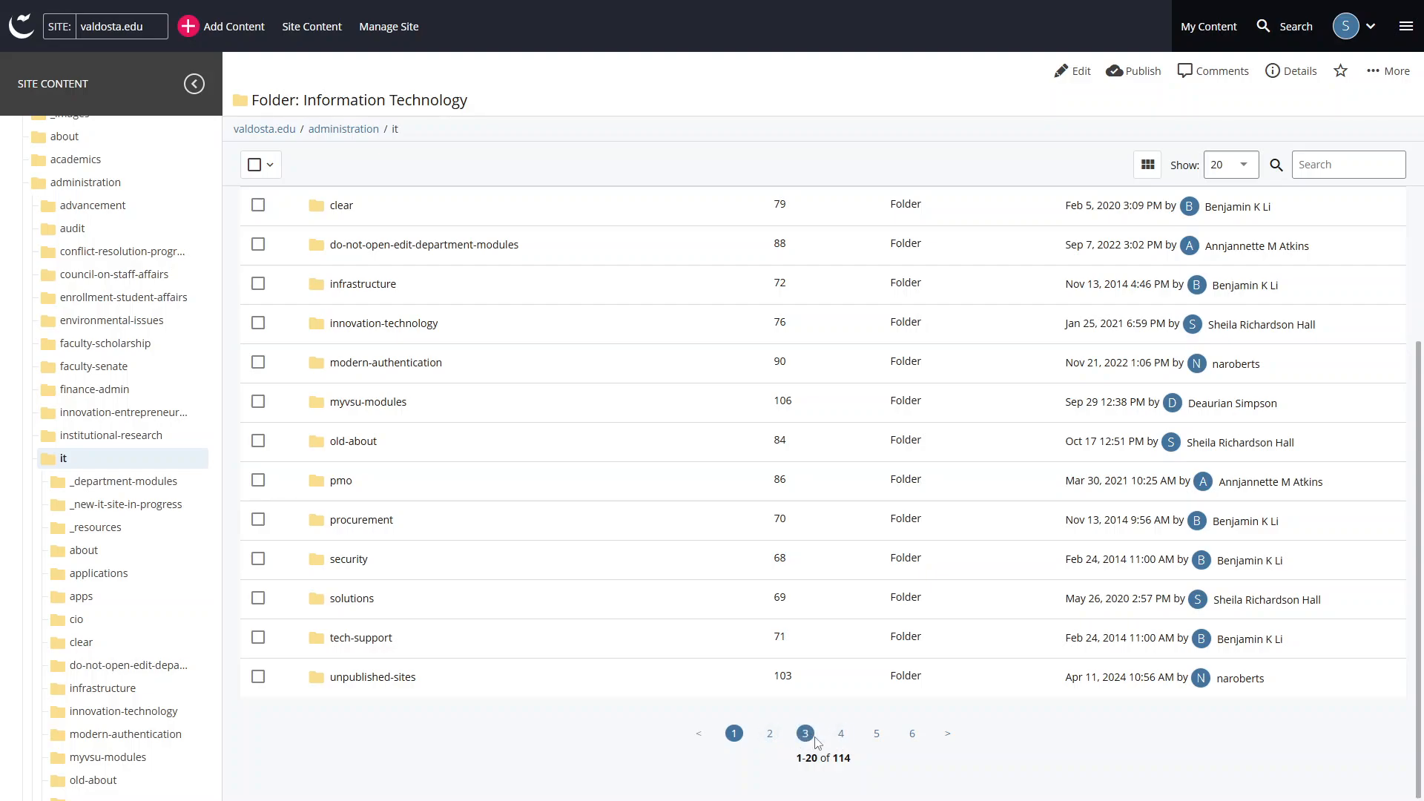
pyautogui.scroll(1, 722, 741)
pyautogui.scroll(4, 955, 442)
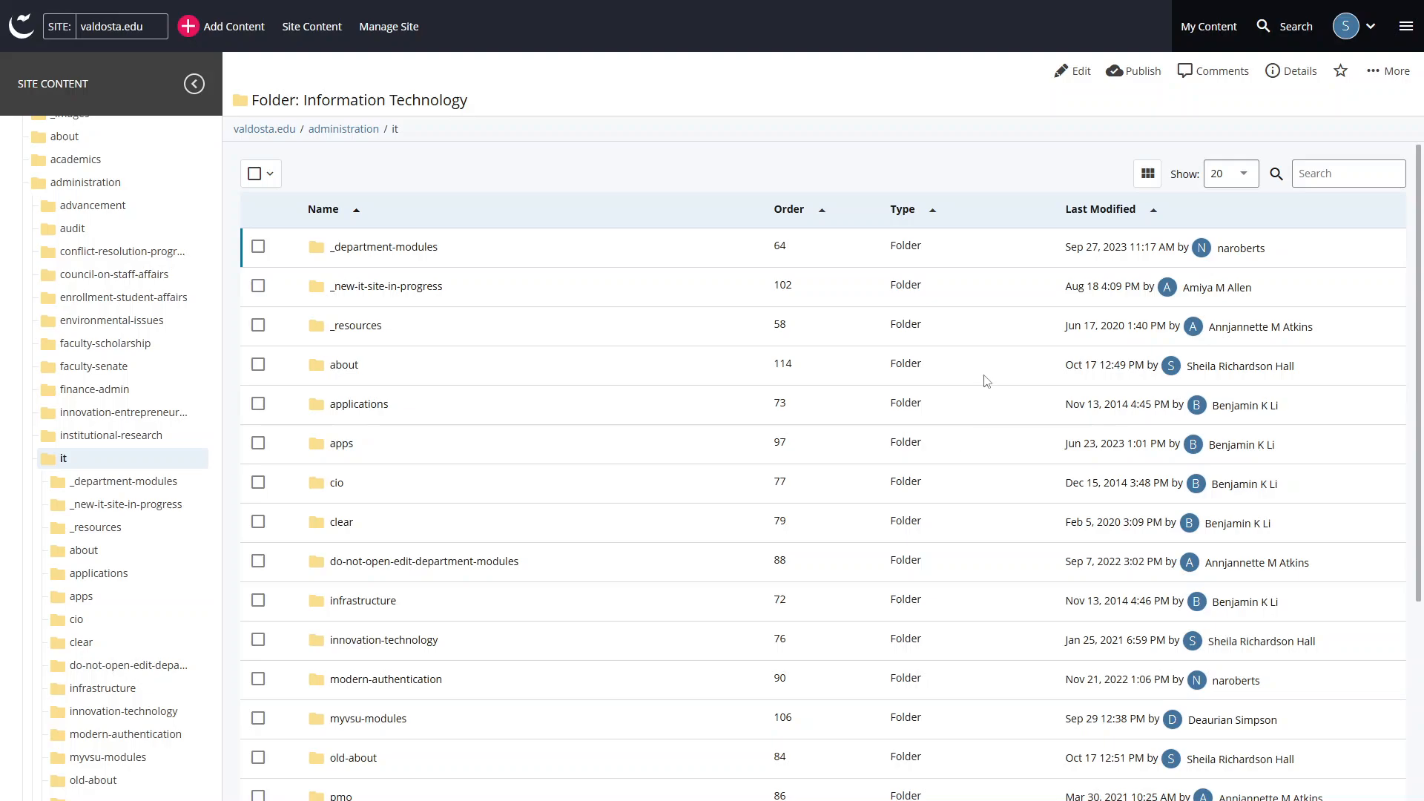
pyautogui.click(1244, 173)
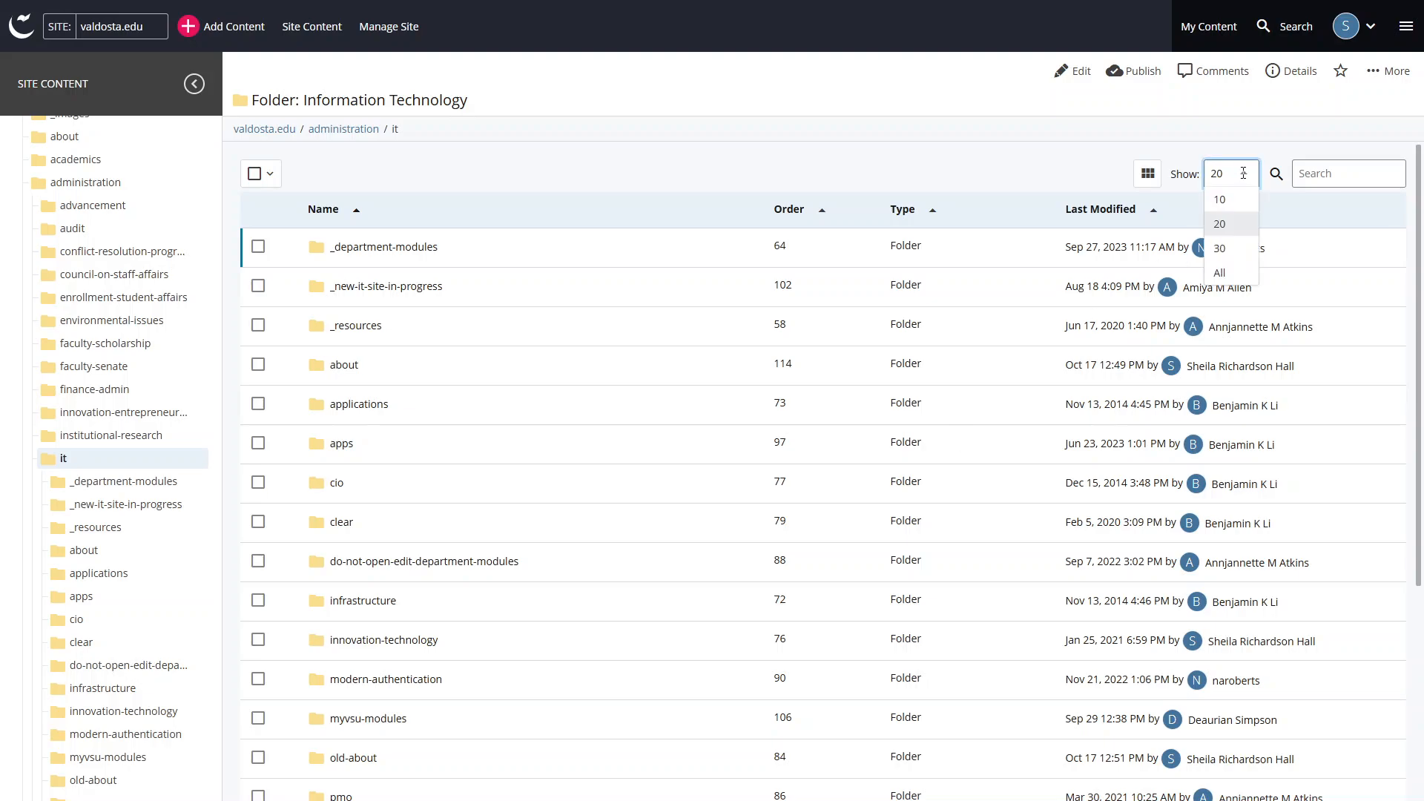
pyautogui.click(1223, 272)
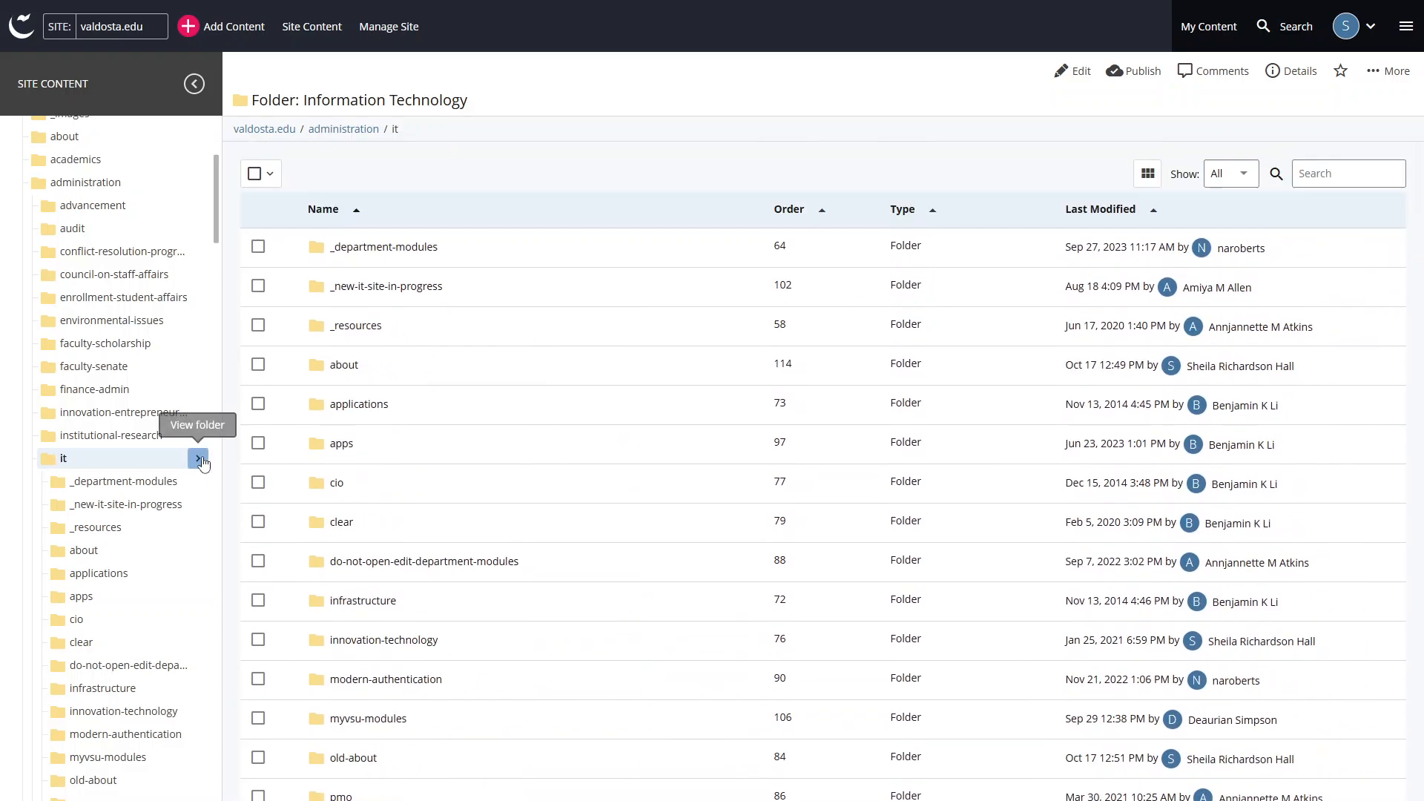
# - Reload the it folder listing, return to the web-services folder, and sort its contents by Order
pyautogui.click(200, 460)
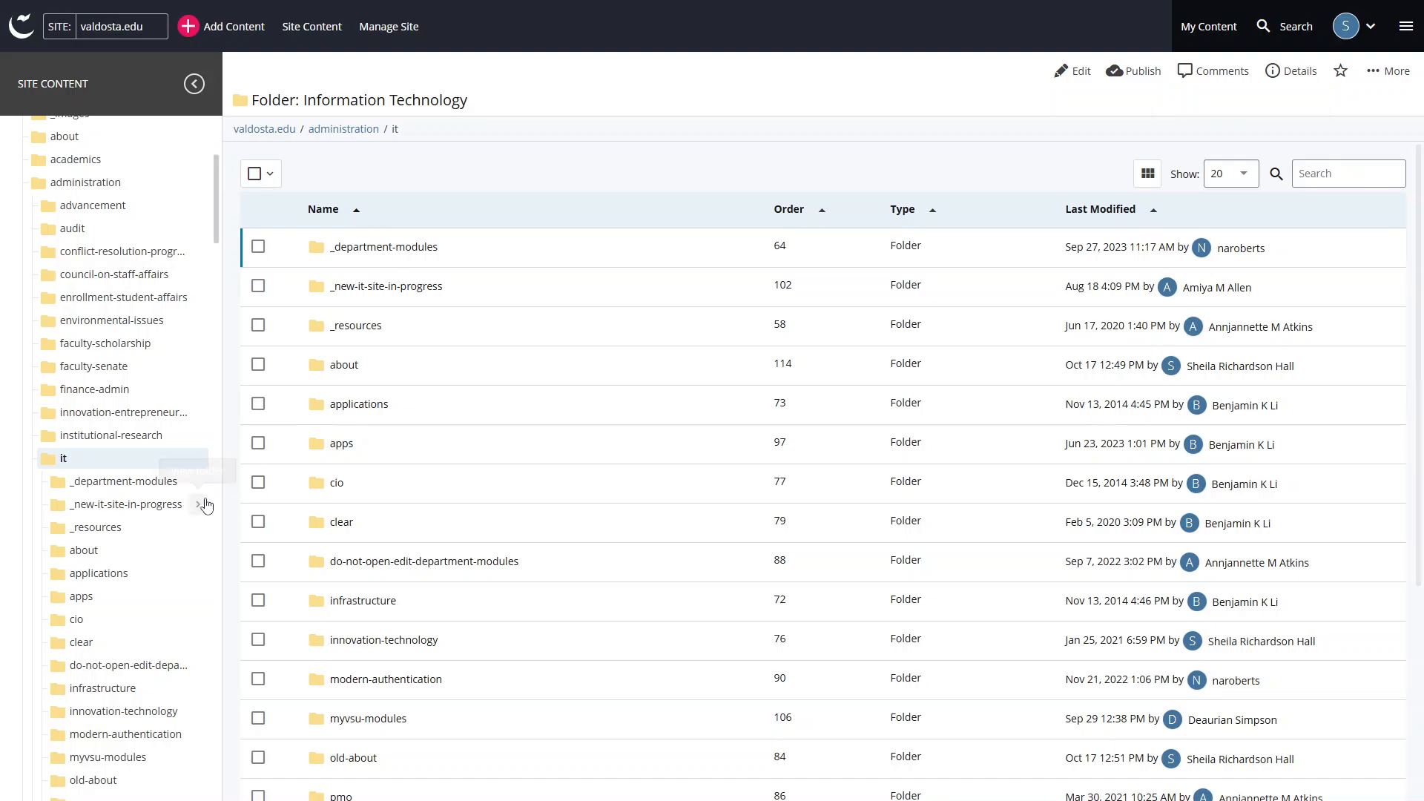
pyautogui.scroll(-3, 162, 629)
pyautogui.click(194, 718)
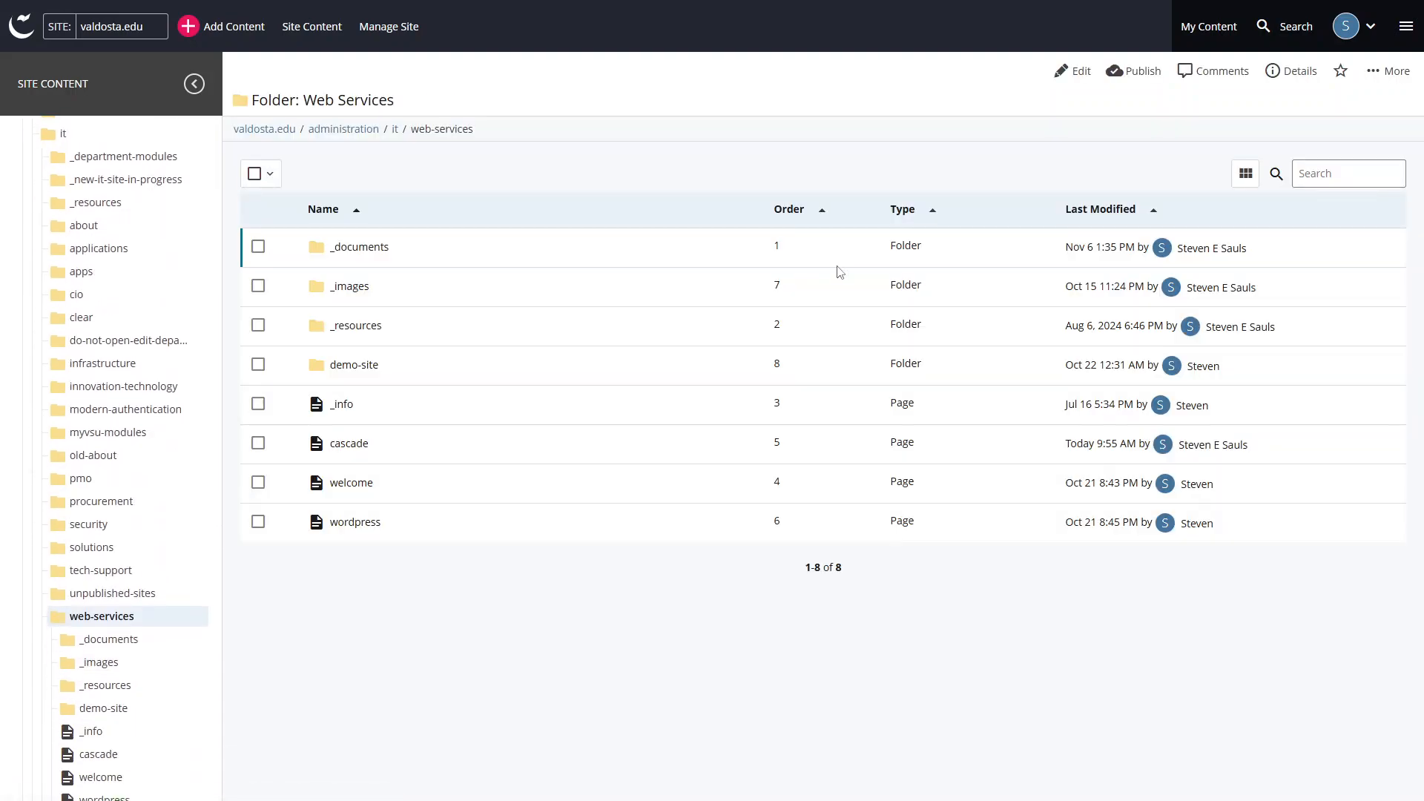
pyautogui.click(792, 213)
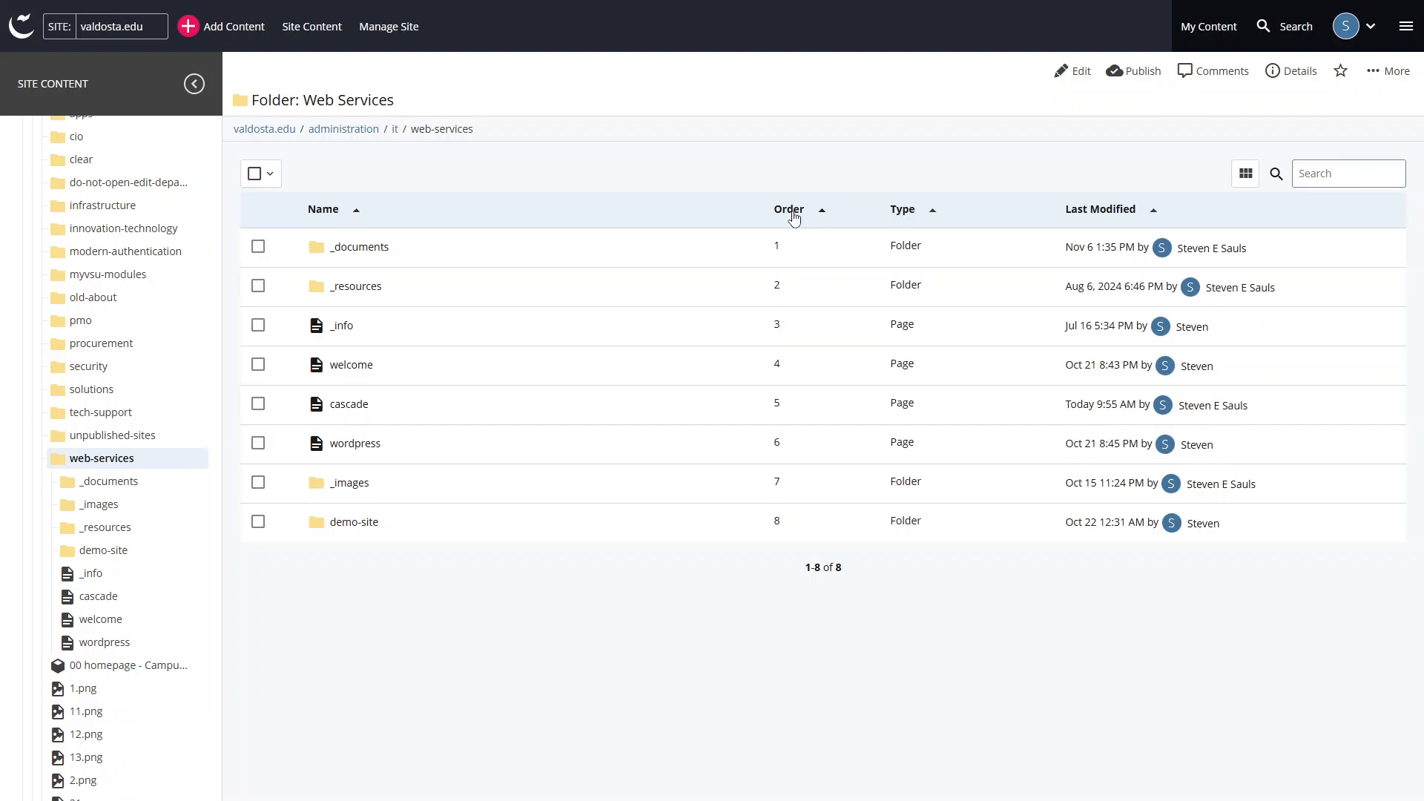
pyautogui.click(792, 214)
pyautogui.click(791, 213)
pyautogui.moveTo(439, 449)
pyautogui.mouseDown()
pyautogui.moveTo(435, 307)
pyautogui.moveTo(423, 534)
pyautogui.moveTo(445, 309)
pyautogui.moveTo(432, 440)
pyautogui.mouseUp()
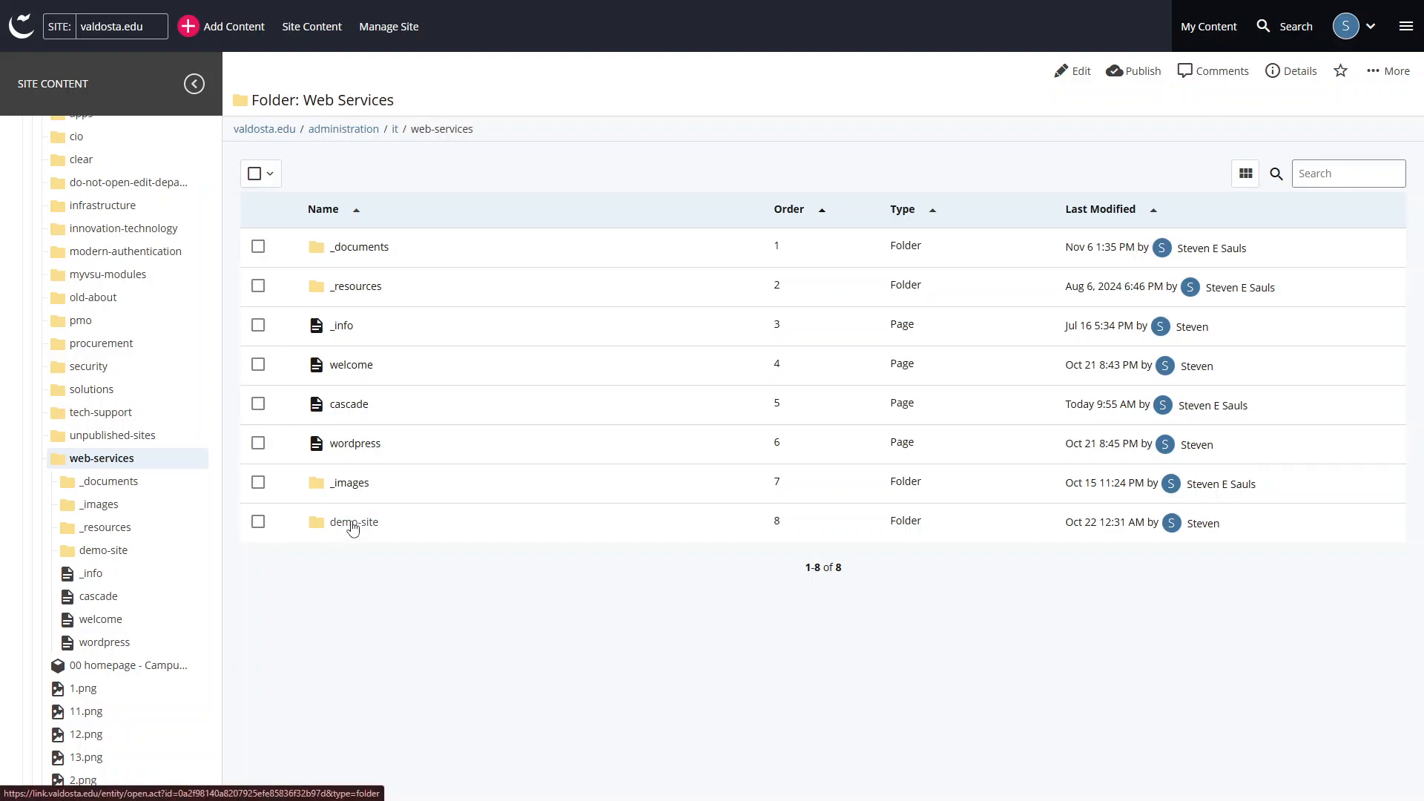
# - Check the contents of the demo-site subfolder and return to the web-services folder
pyautogui.click(353, 525)
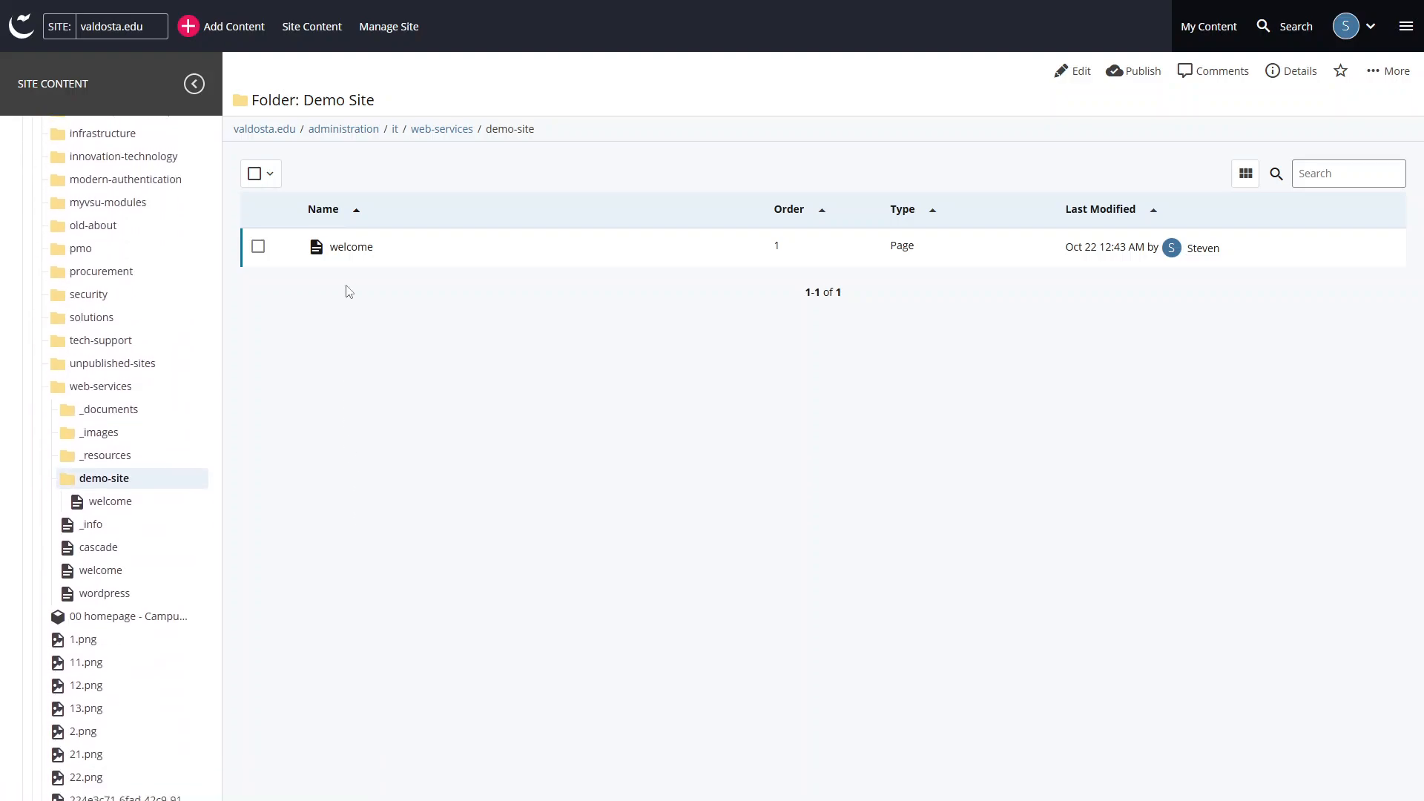
pyautogui.click(257, 246)
pyautogui.click(257, 247)
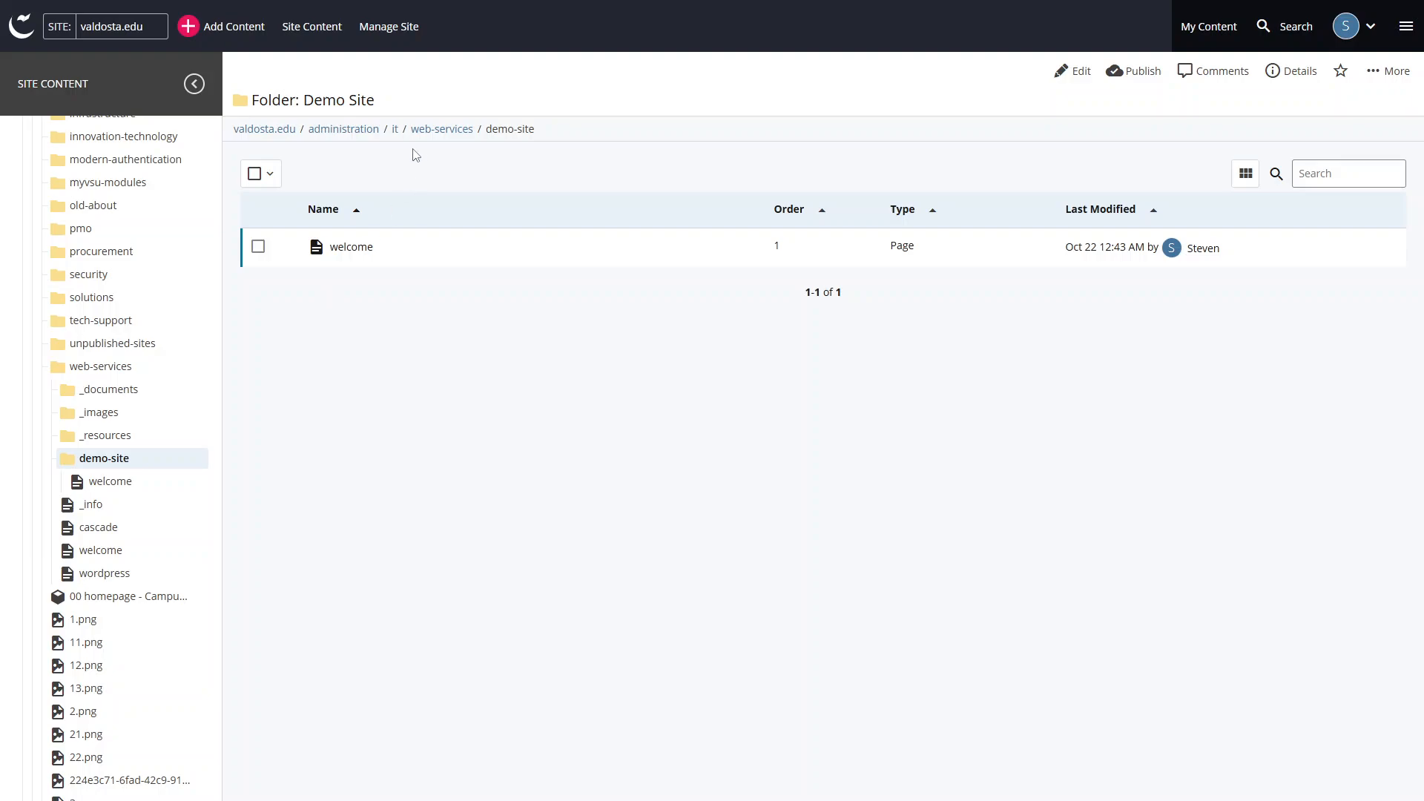
pyautogui.click(427, 131)
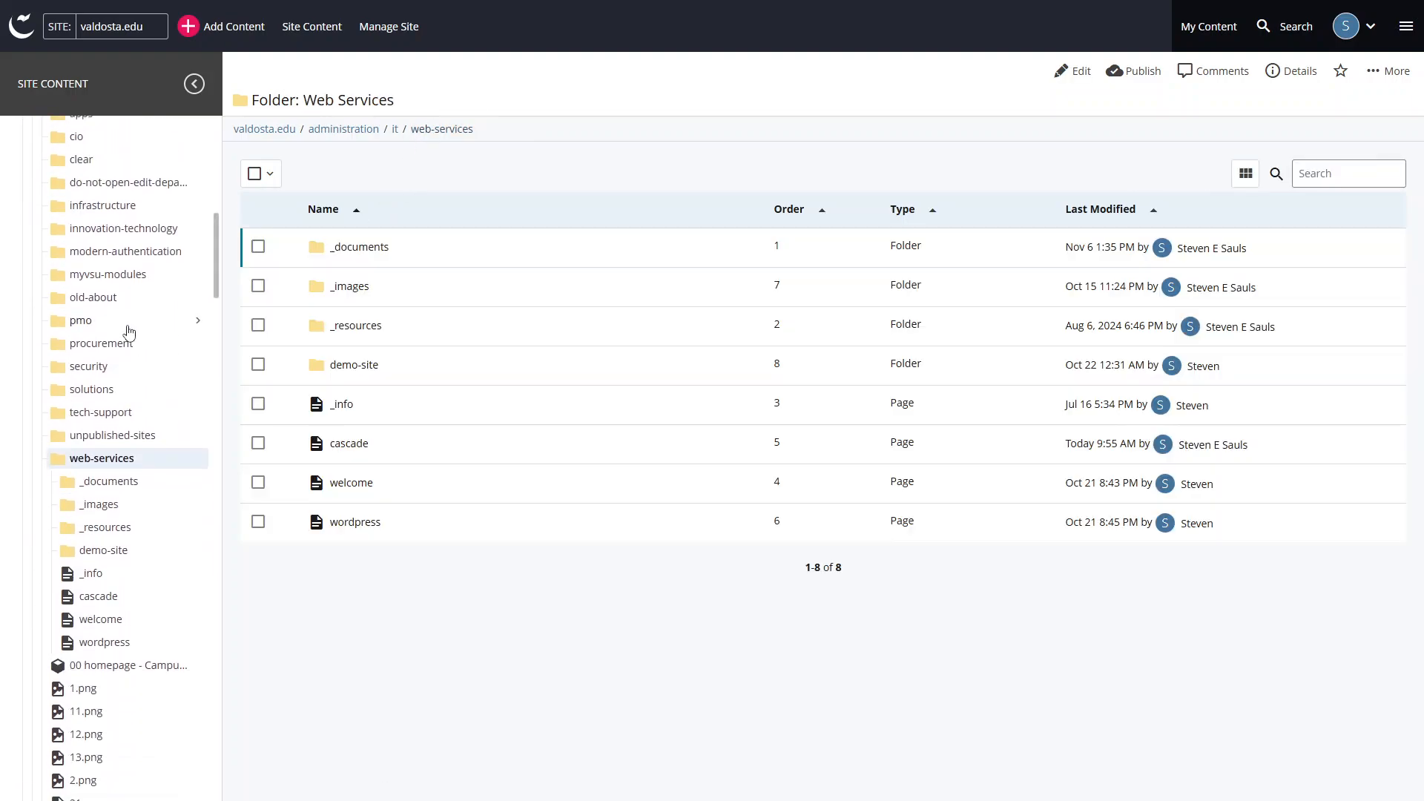
# - Browse the site tree to the colleges folder and open the welcome page in its arts subfolder
pyautogui.scroll(3, 102, 339)
pyautogui.scroll(4, 116, 330)
pyautogui.scroll(-12, 116, 331)
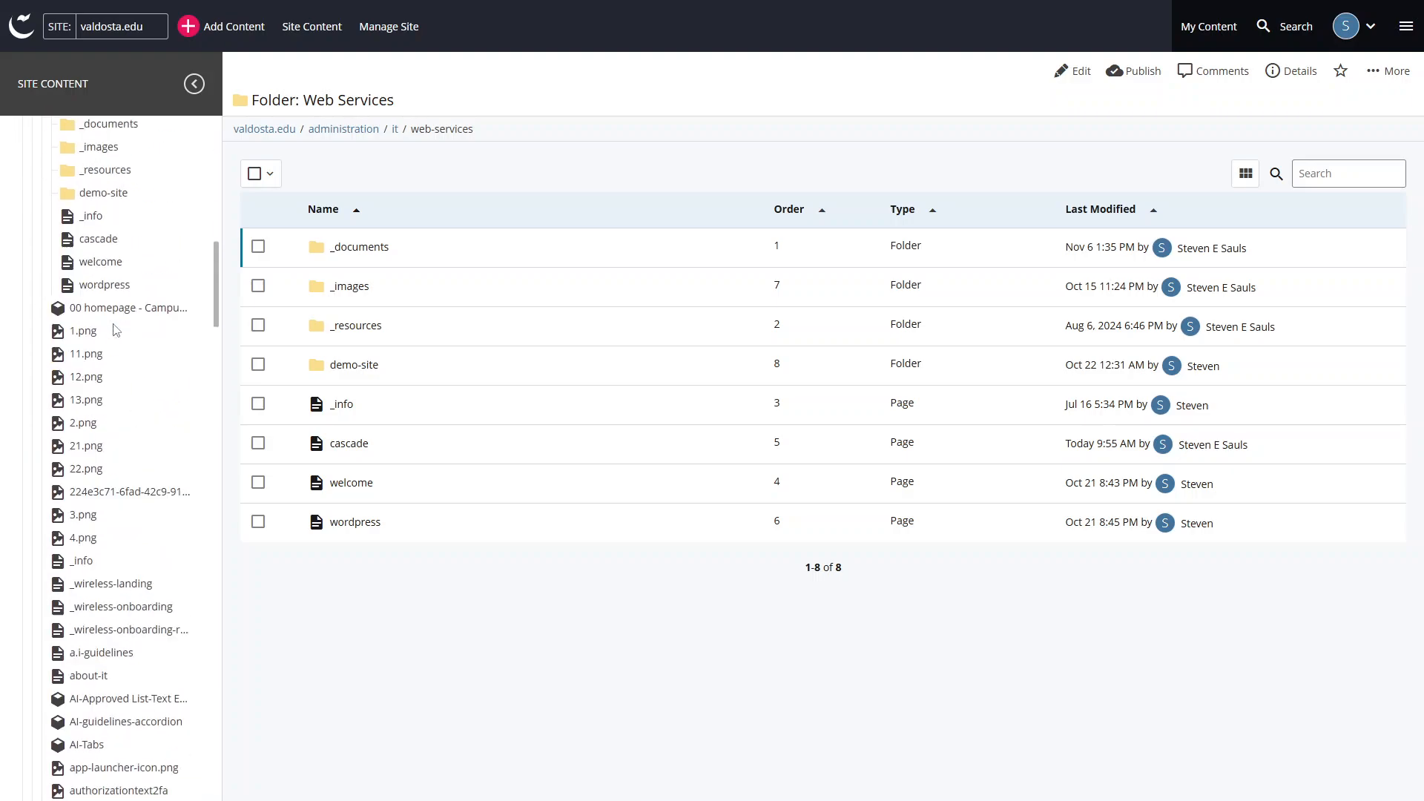
pyautogui.scroll(-20, 117, 331)
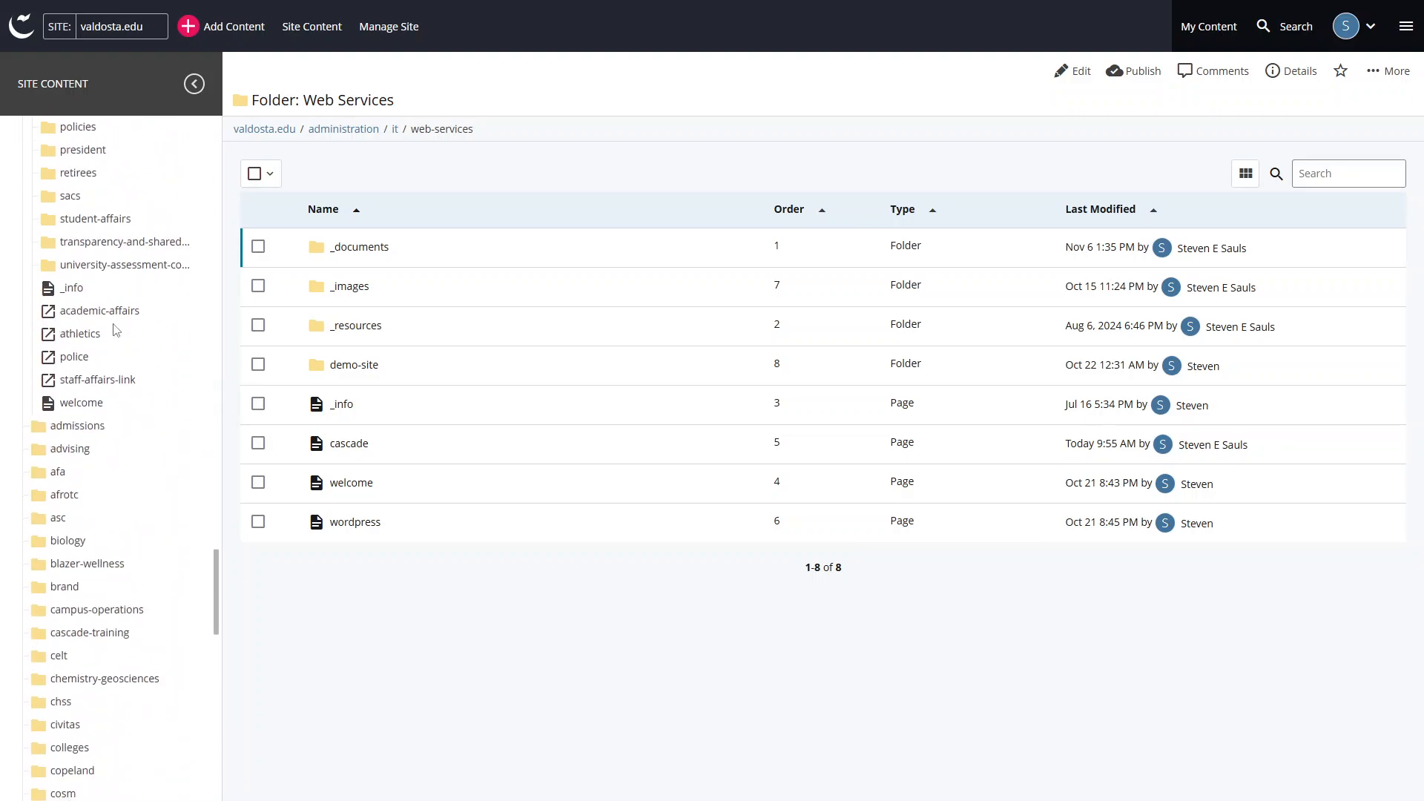
pyautogui.scroll(-10, 116, 331)
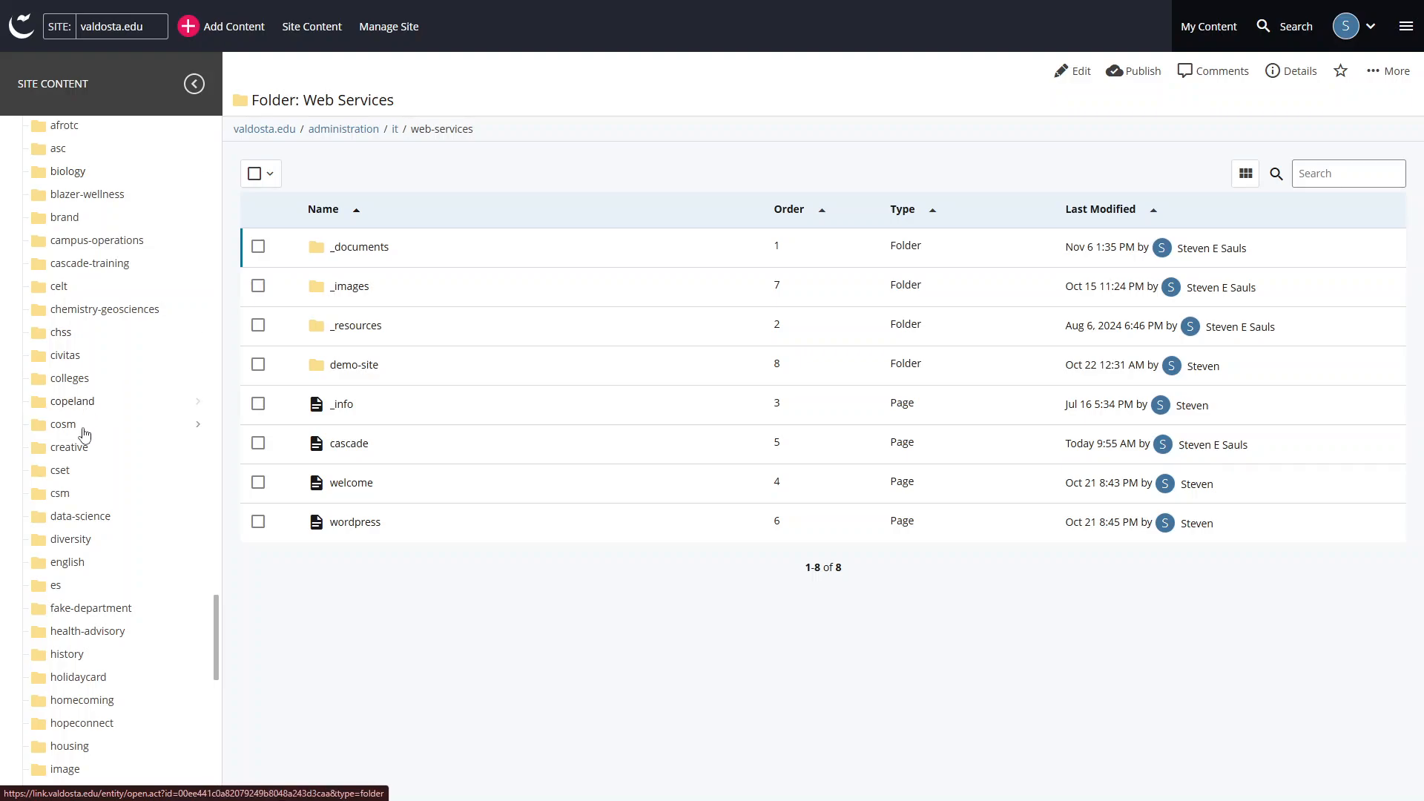
pyautogui.click(77, 382)
pyautogui.click(79, 407)
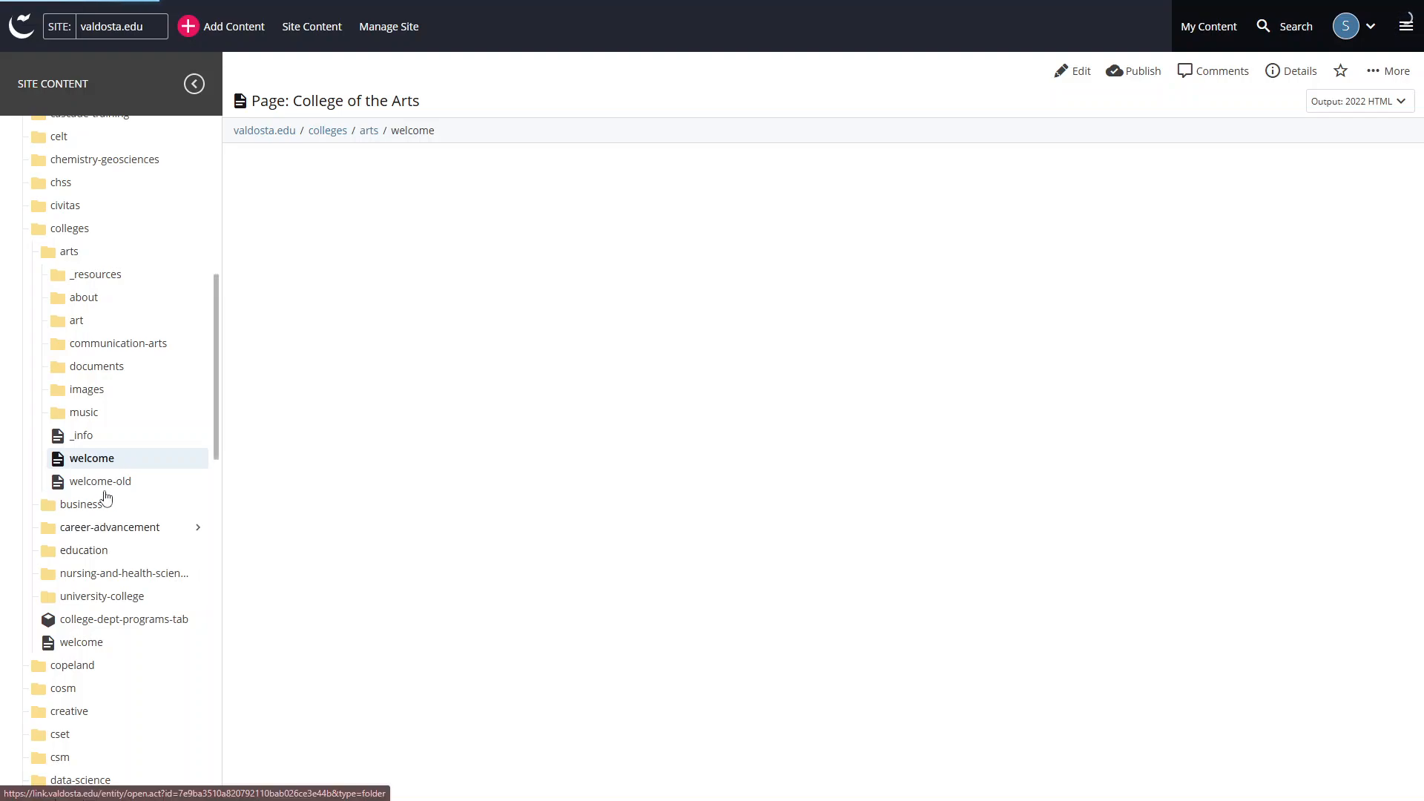
# - Go back to the administration folder in the site tree and open its it subfolder
pyautogui.scroll(8, 135, 483)
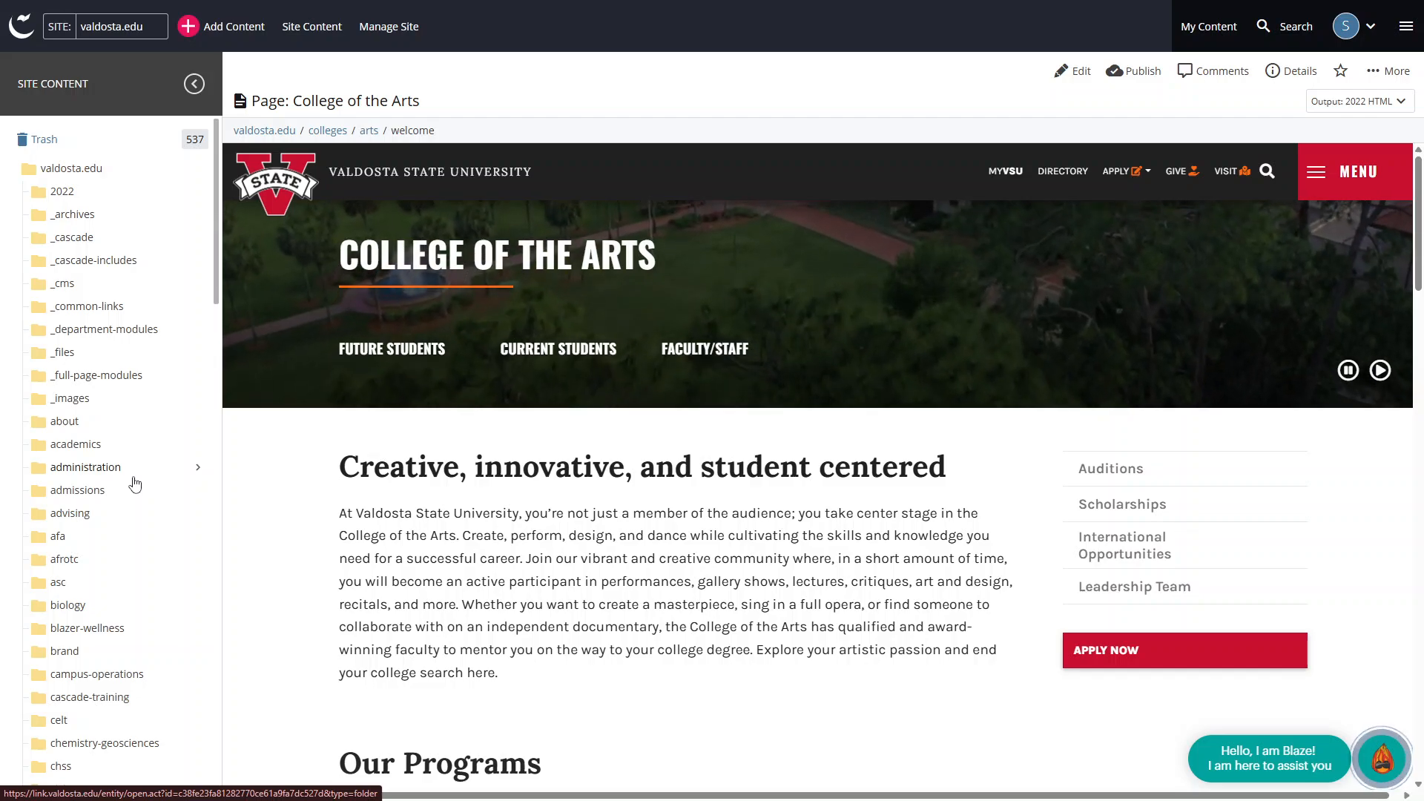
pyautogui.scroll(-2, 152, 433)
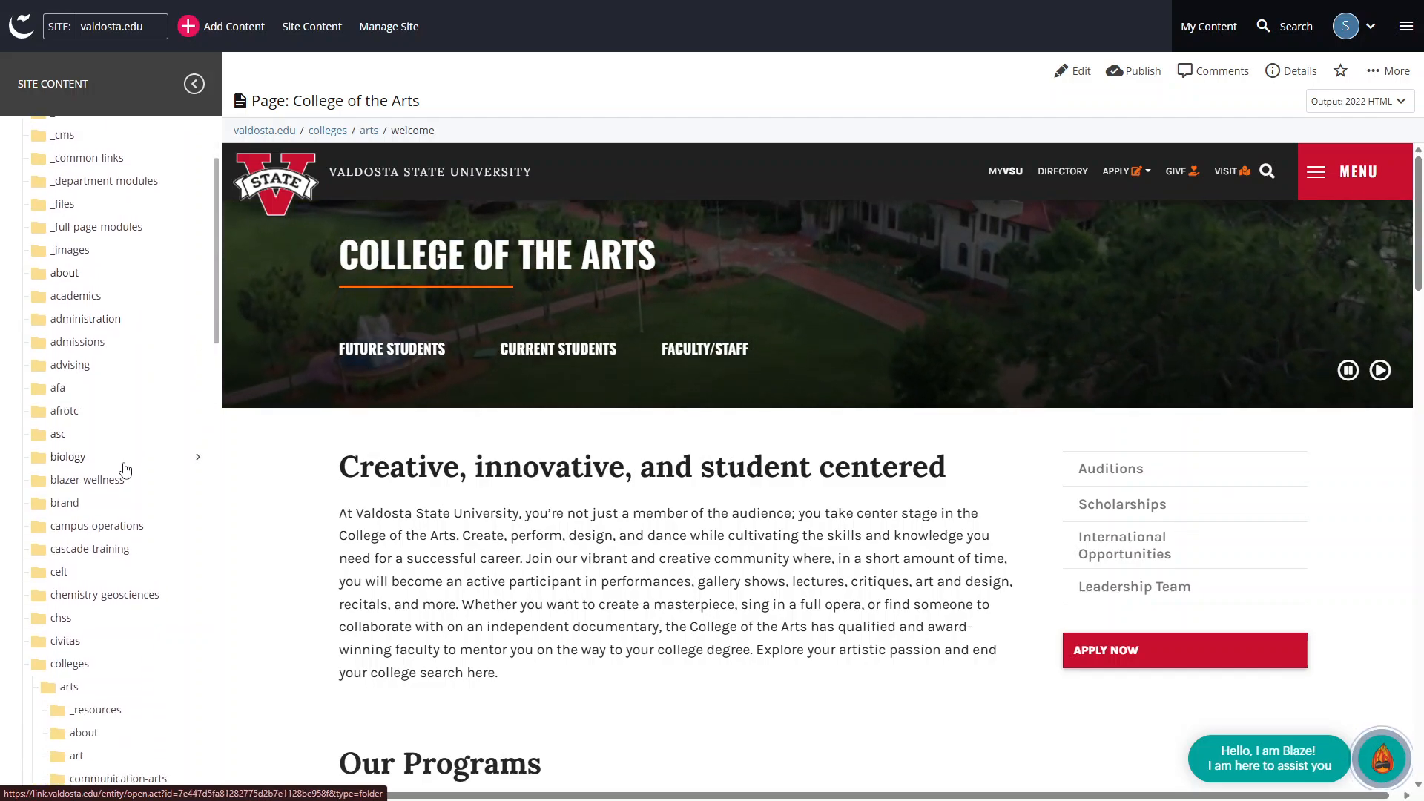
pyautogui.scroll(2, 111, 308)
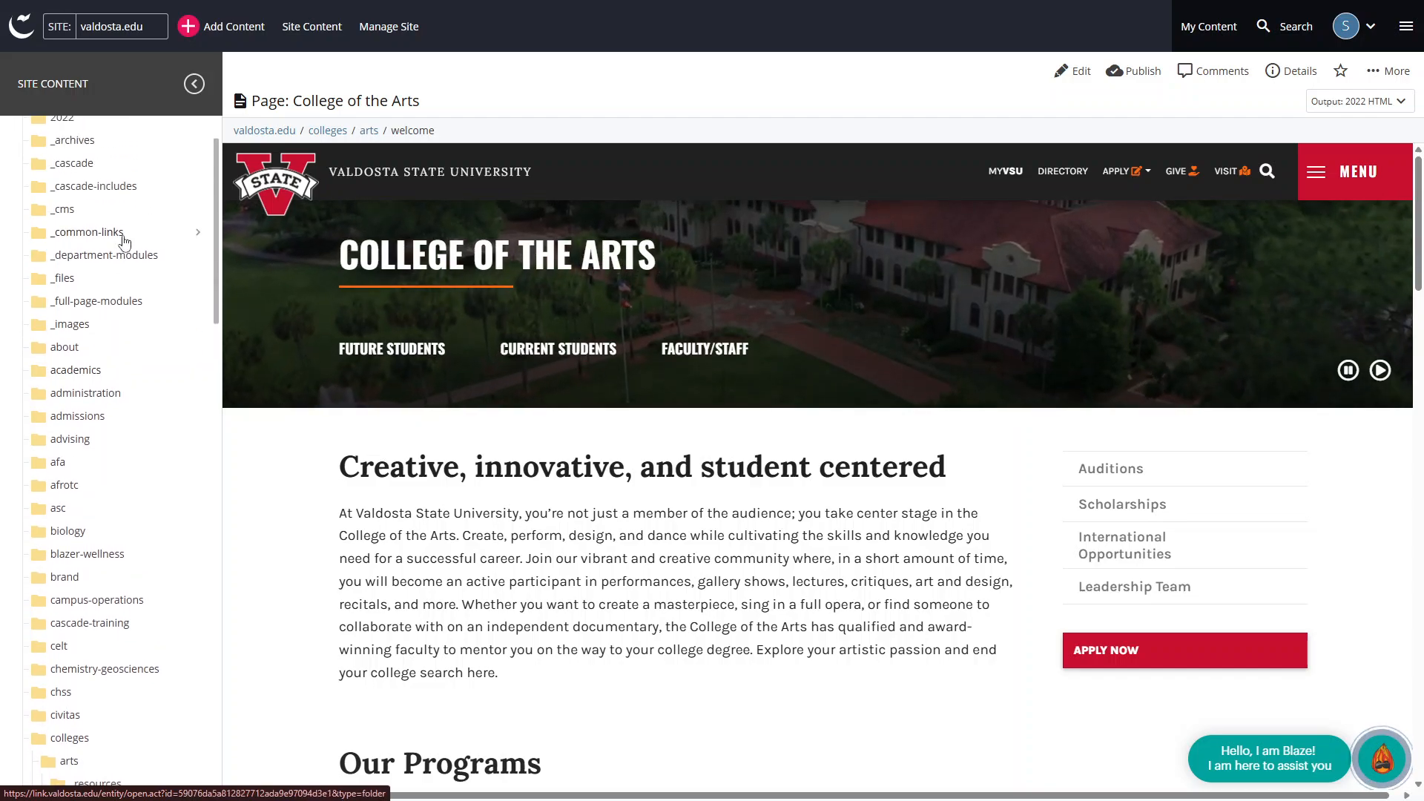
pyautogui.scroll(-1, 115, 557)
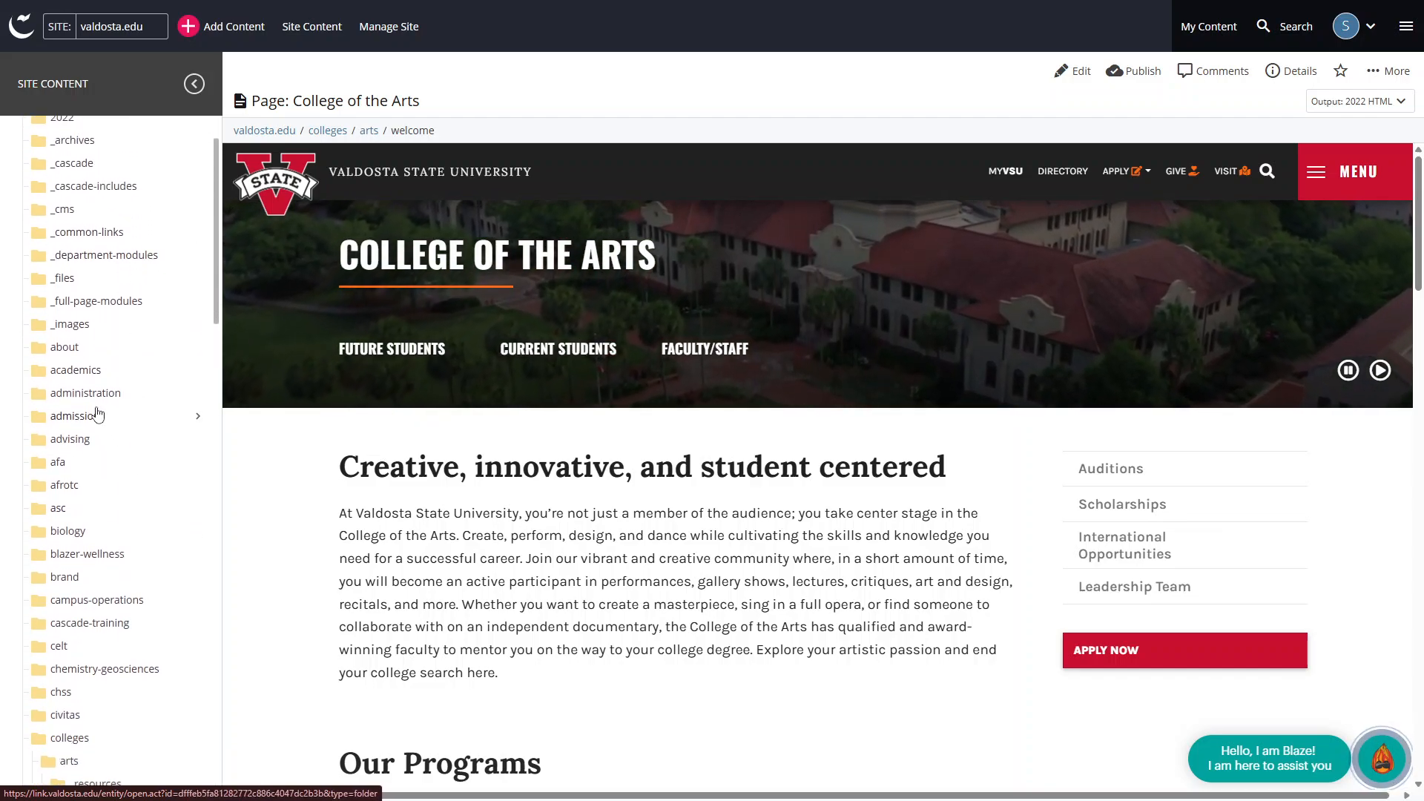
pyautogui.click(198, 394)
pyautogui.scroll(-3, 115, 507)
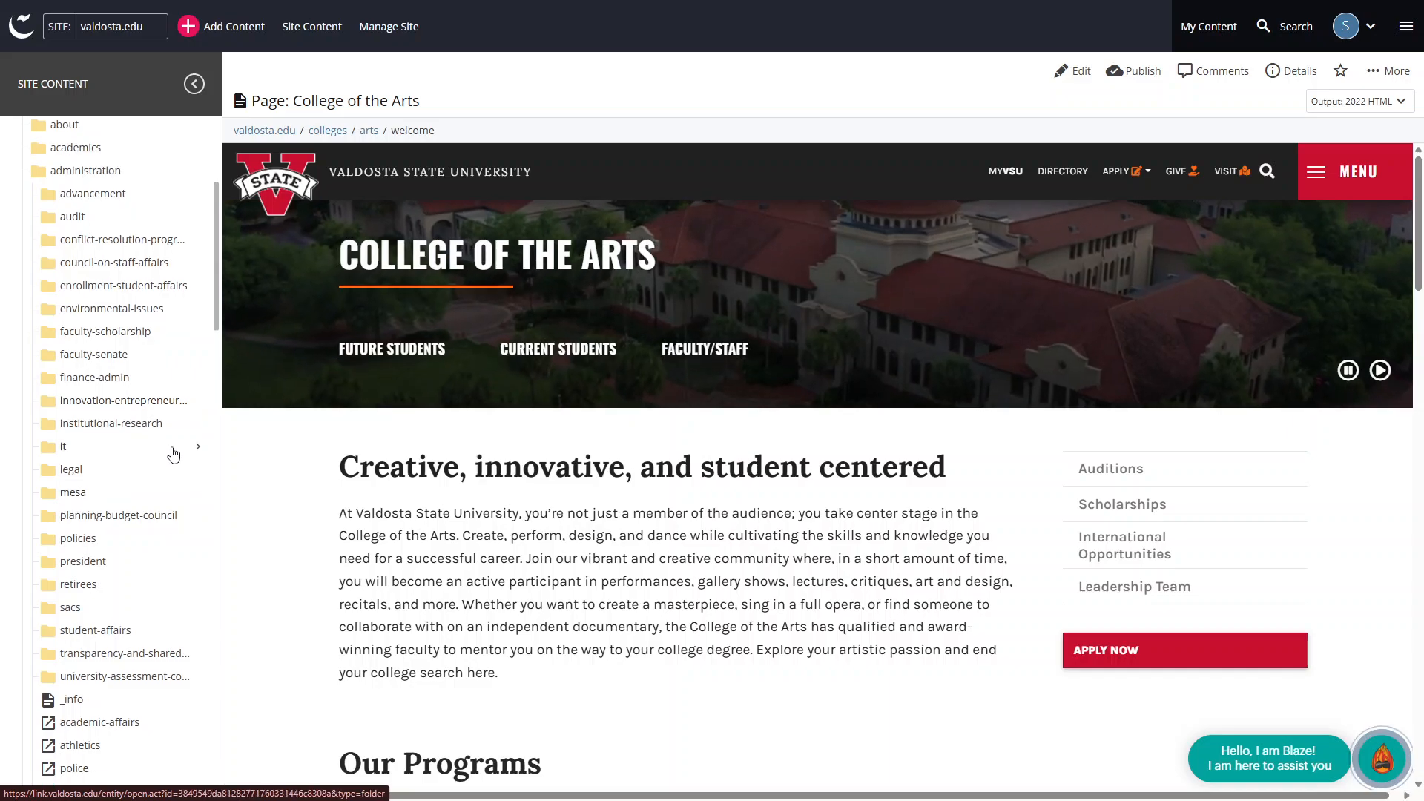
pyautogui.click(197, 456)
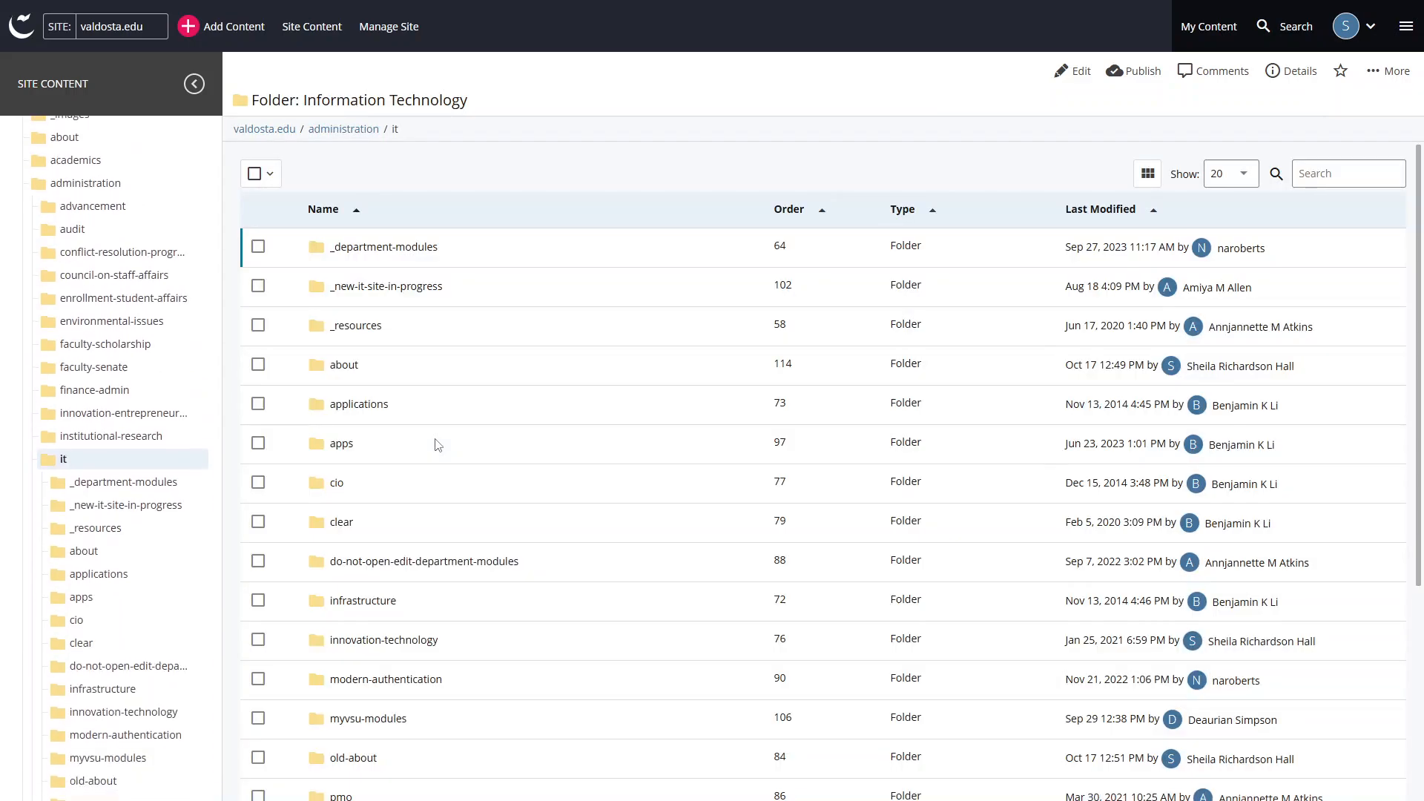
# - Open the web-services folder and view the list of available Add Content folders
pyautogui.scroll(-4, 436, 443)
pyautogui.scroll(-7, 177, 597)
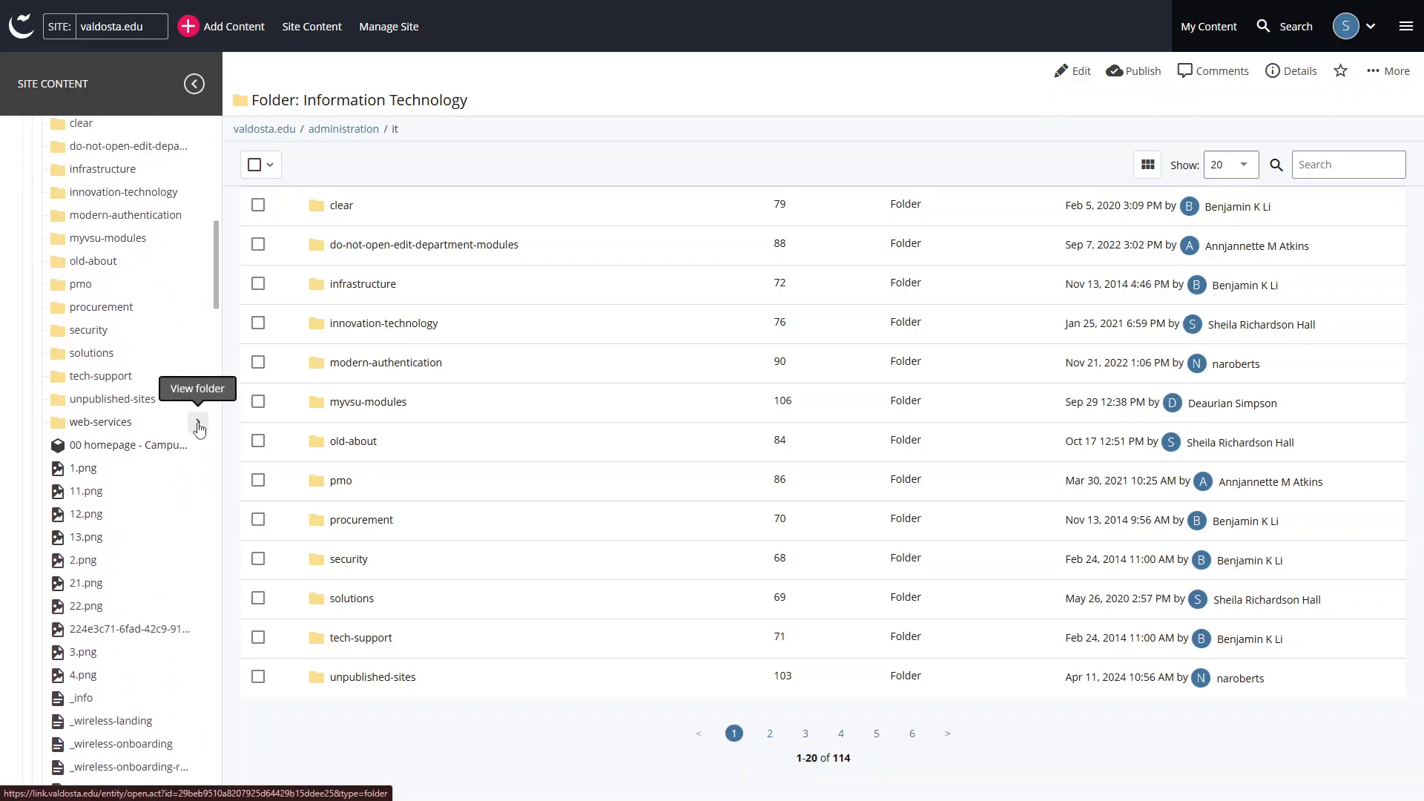
pyautogui.click(197, 423)
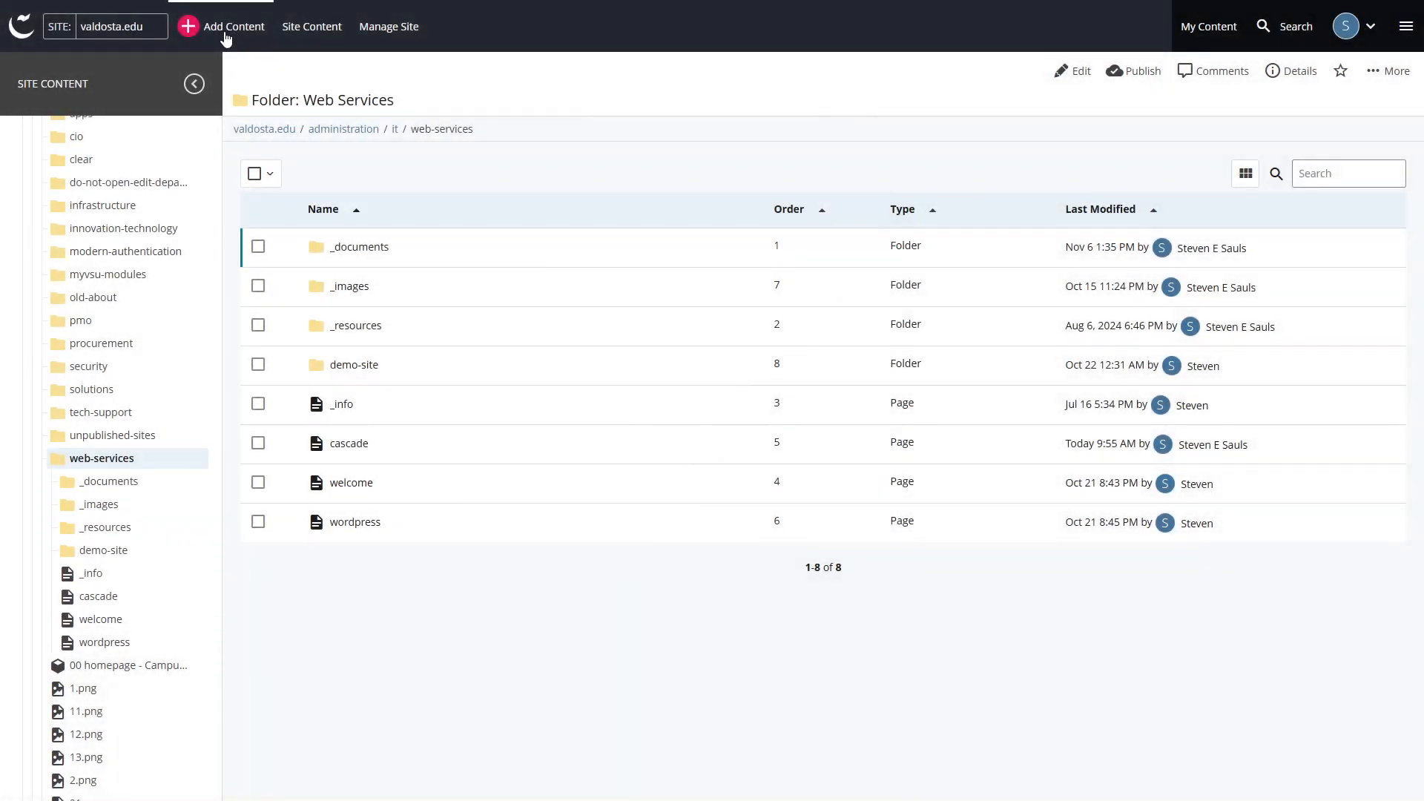
pyautogui.click(225, 33)
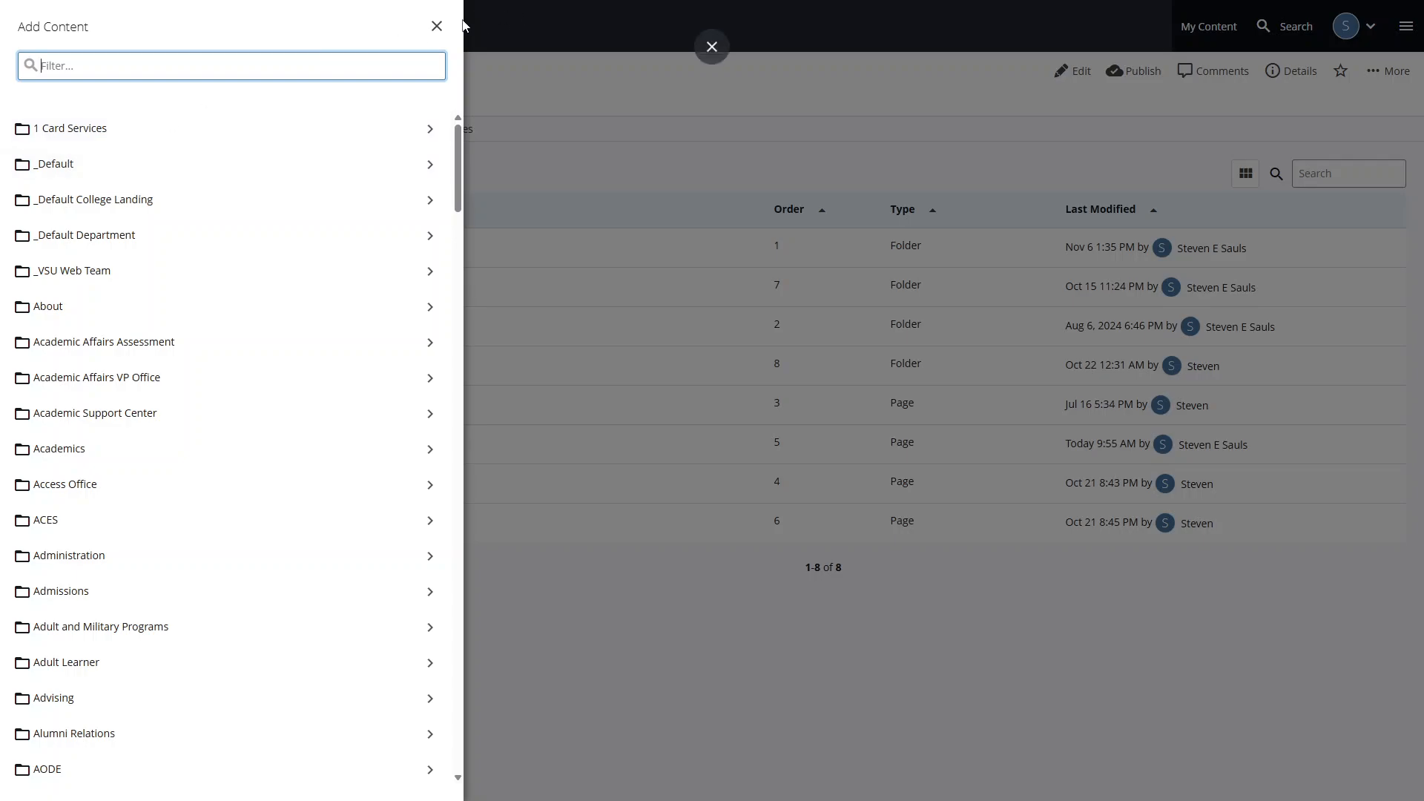
pyautogui.click(439, 26)
# - Sign out and log back in with the other account's saved username and password
pyautogui.click(1362, 31)
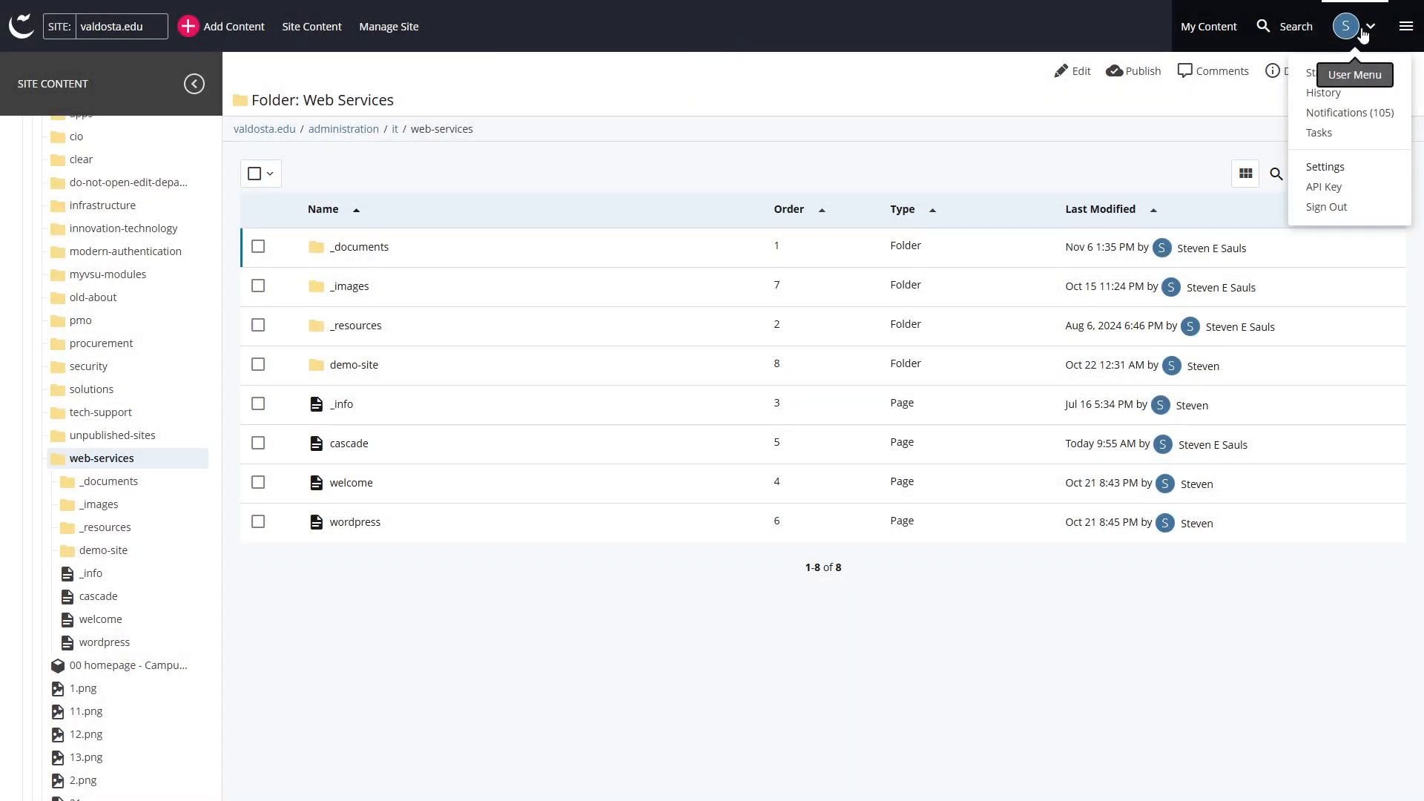
pyautogui.click(1330, 207)
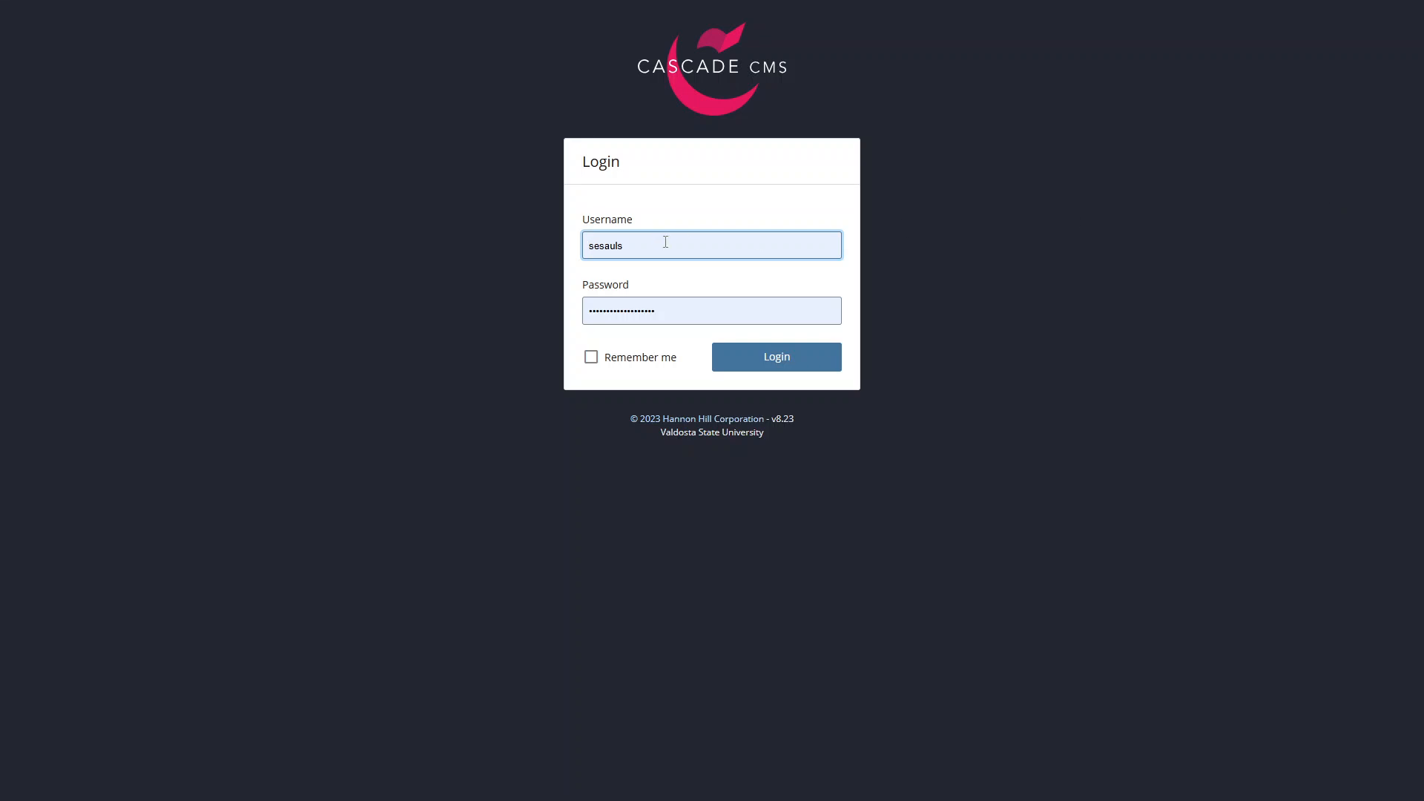
pyautogui.click(665, 242)
pyautogui.click(768, 399)
pyautogui.click(789, 356)
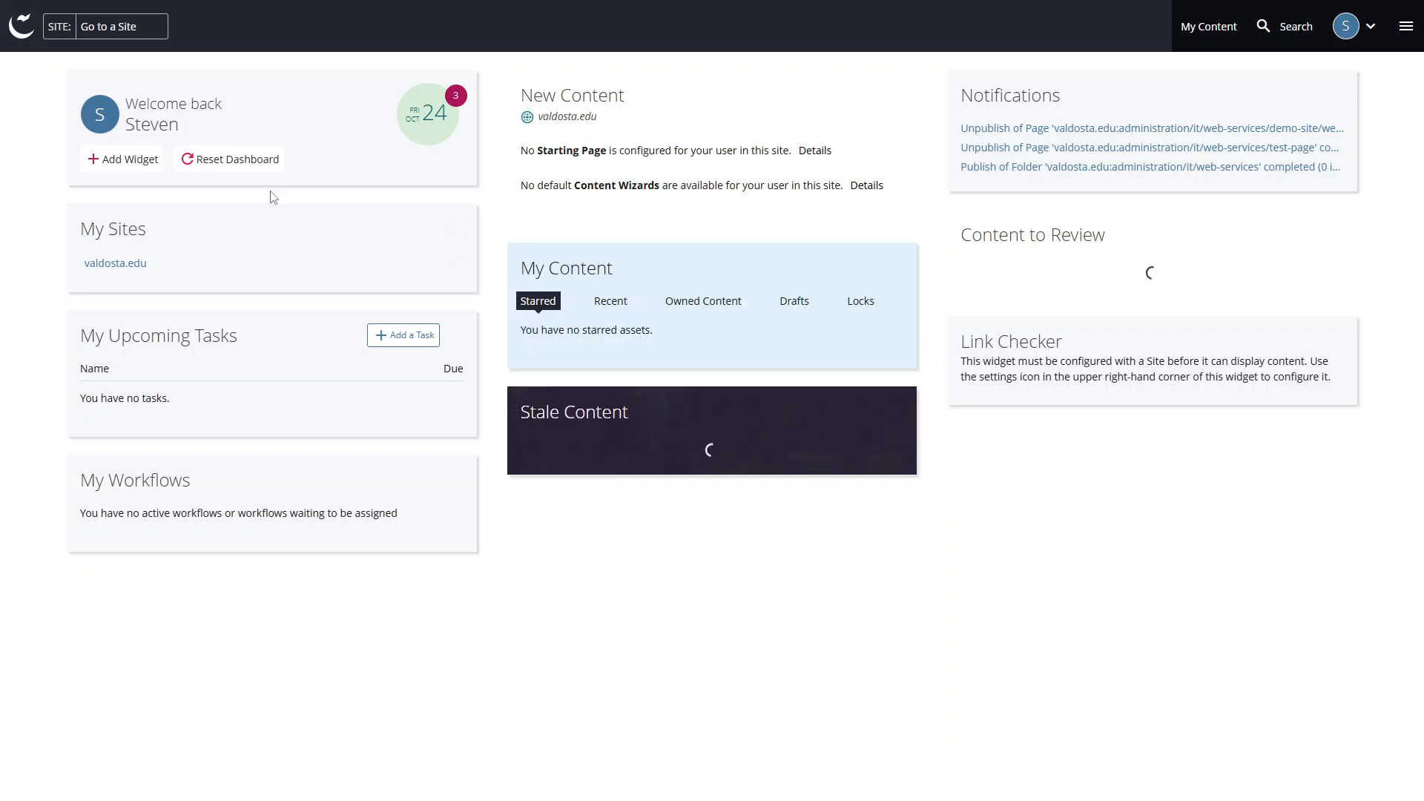
# - Select the valdosta.edu site and open the it folder inside administration
pyautogui.click(93, 26)
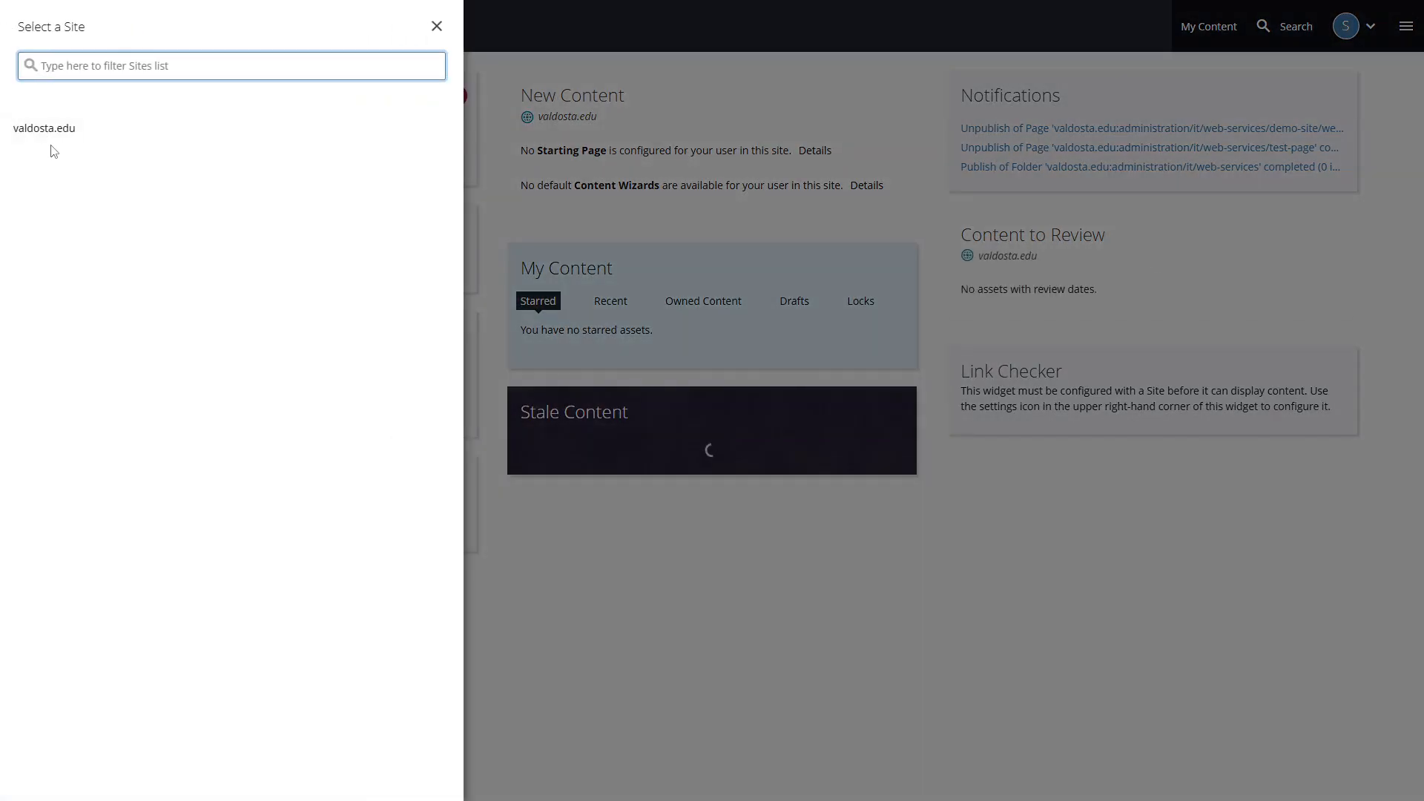
pyautogui.click(49, 137)
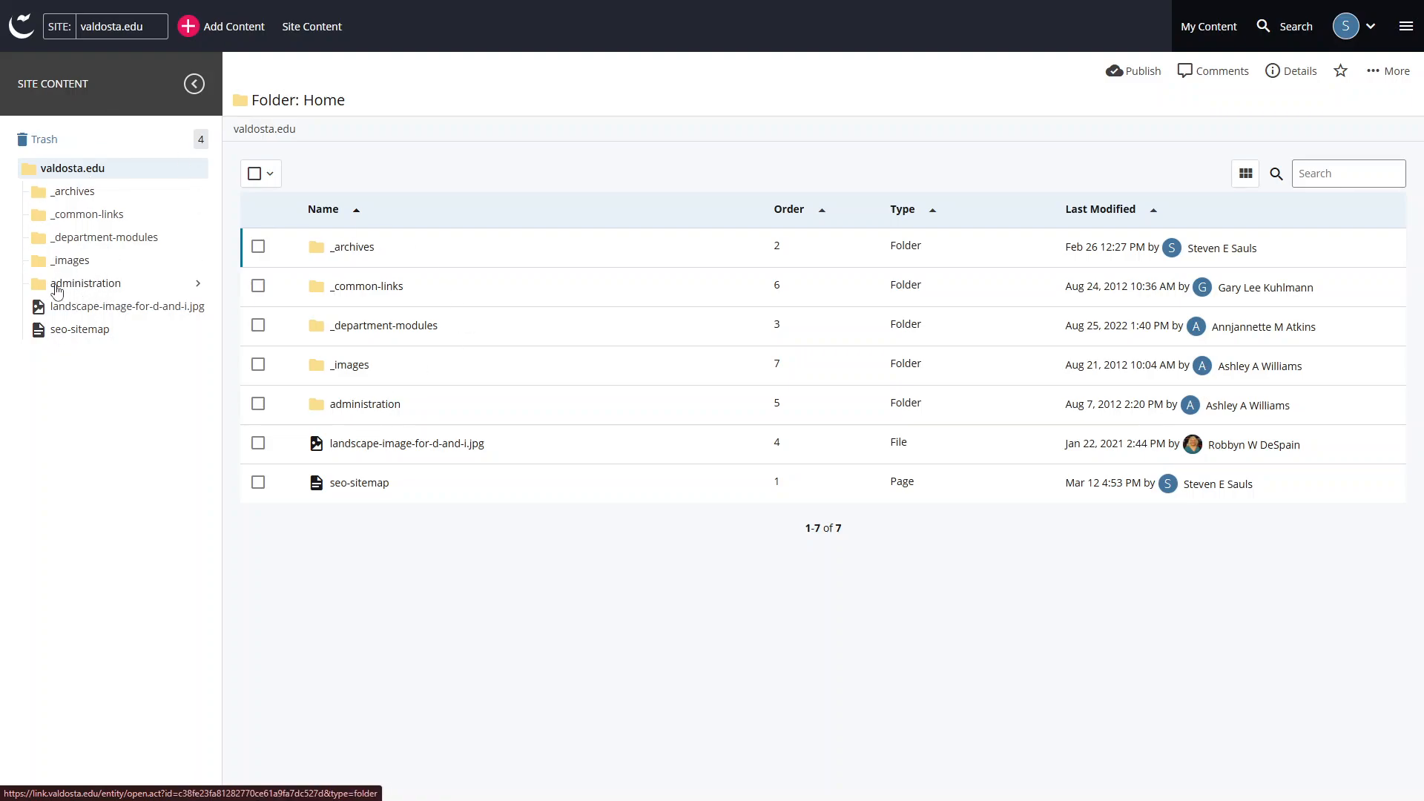
pyautogui.click(92, 286)
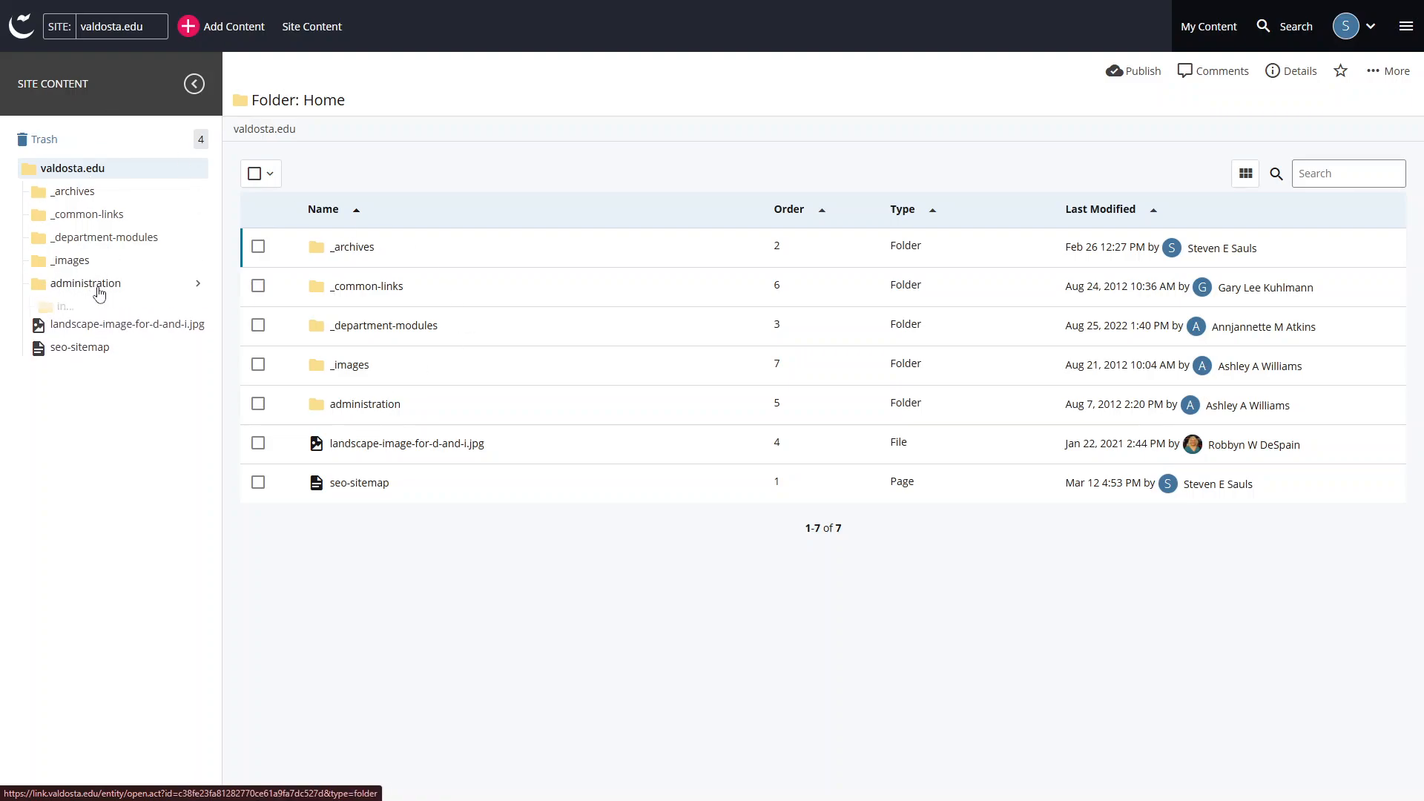
pyautogui.click(197, 282)
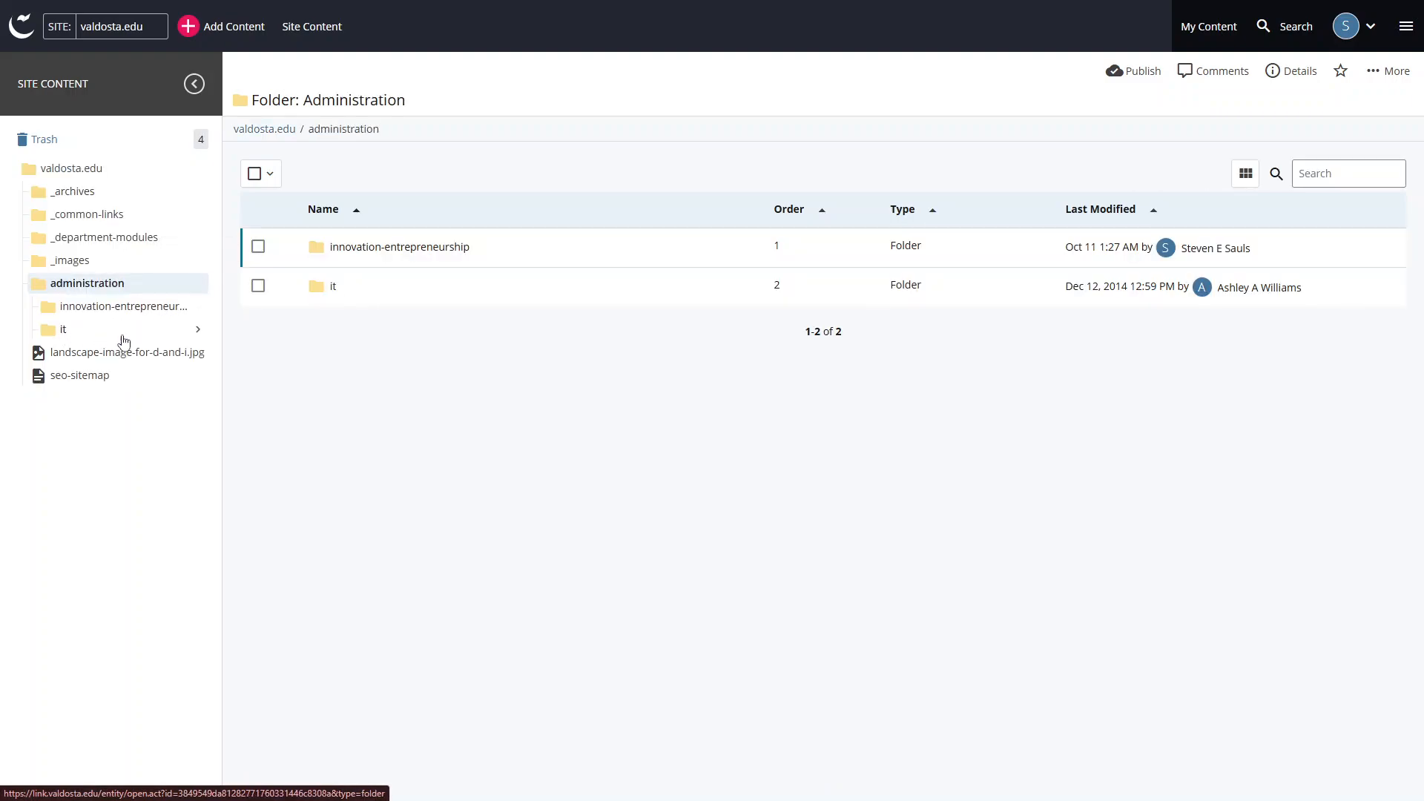
pyautogui.click(198, 328)
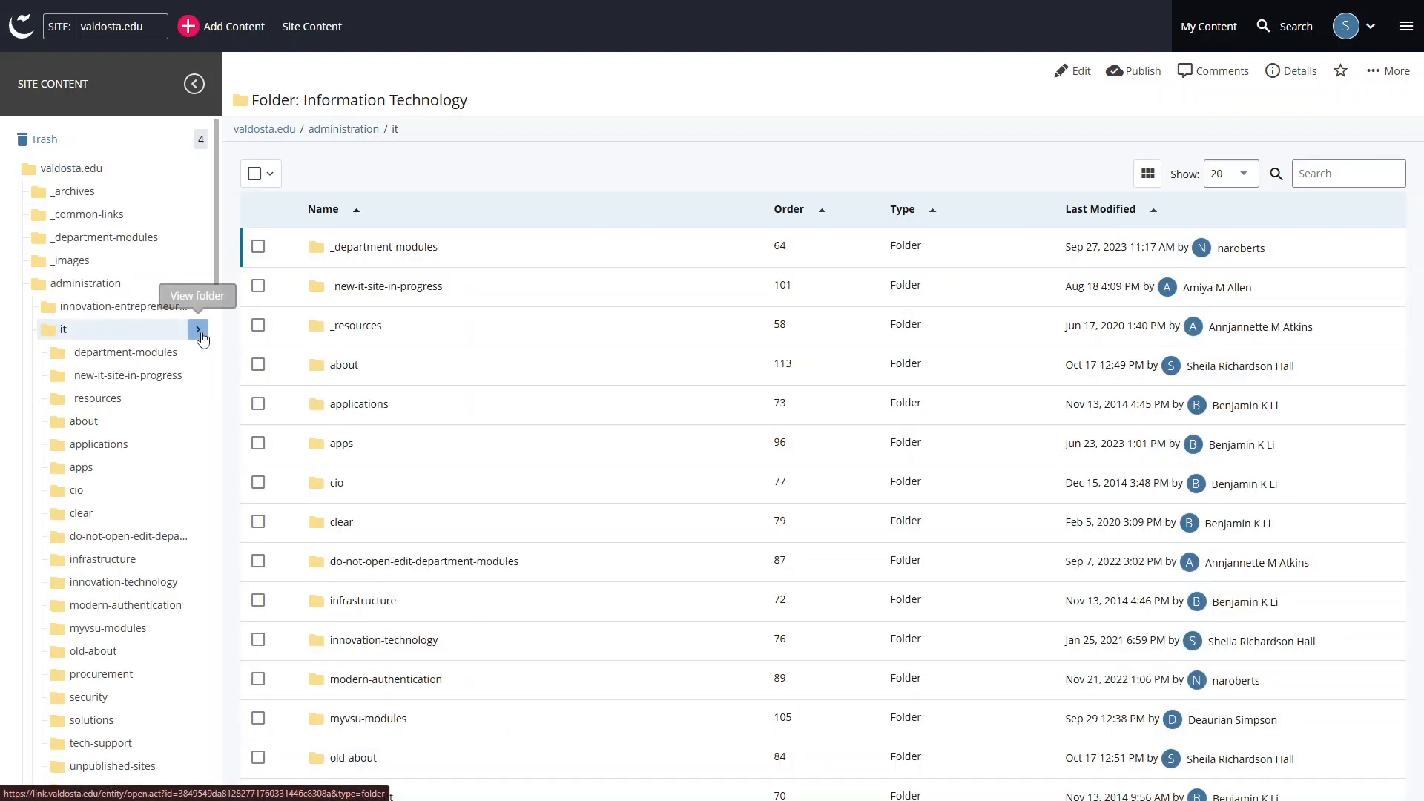
# - Open the web-services folder inside the it folder
pyautogui.scroll(-2, 467, 476)
pyautogui.scroll(-5, 103, 520)
pyautogui.scroll(-2, 106, 519)
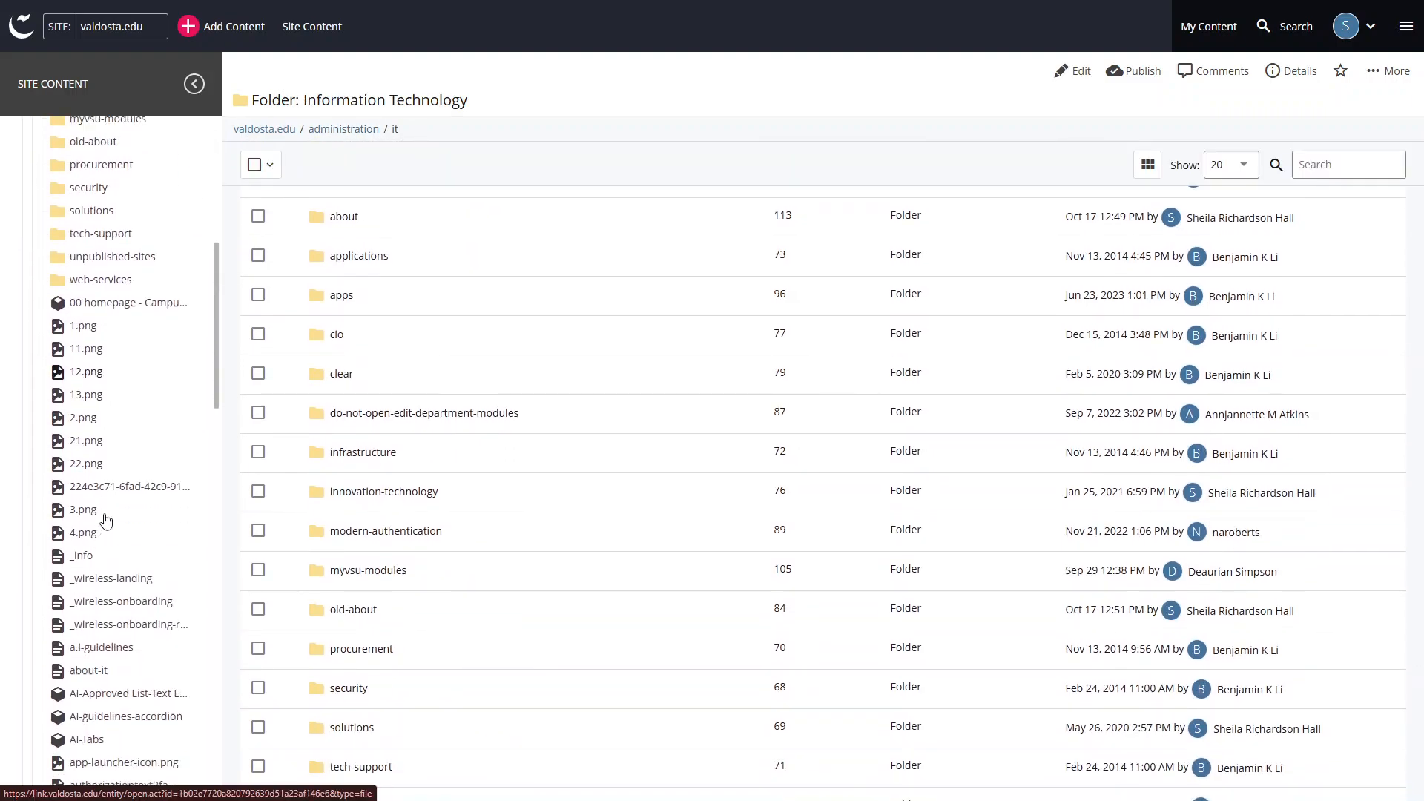
pyautogui.scroll(2, 105, 516)
pyautogui.click(197, 423)
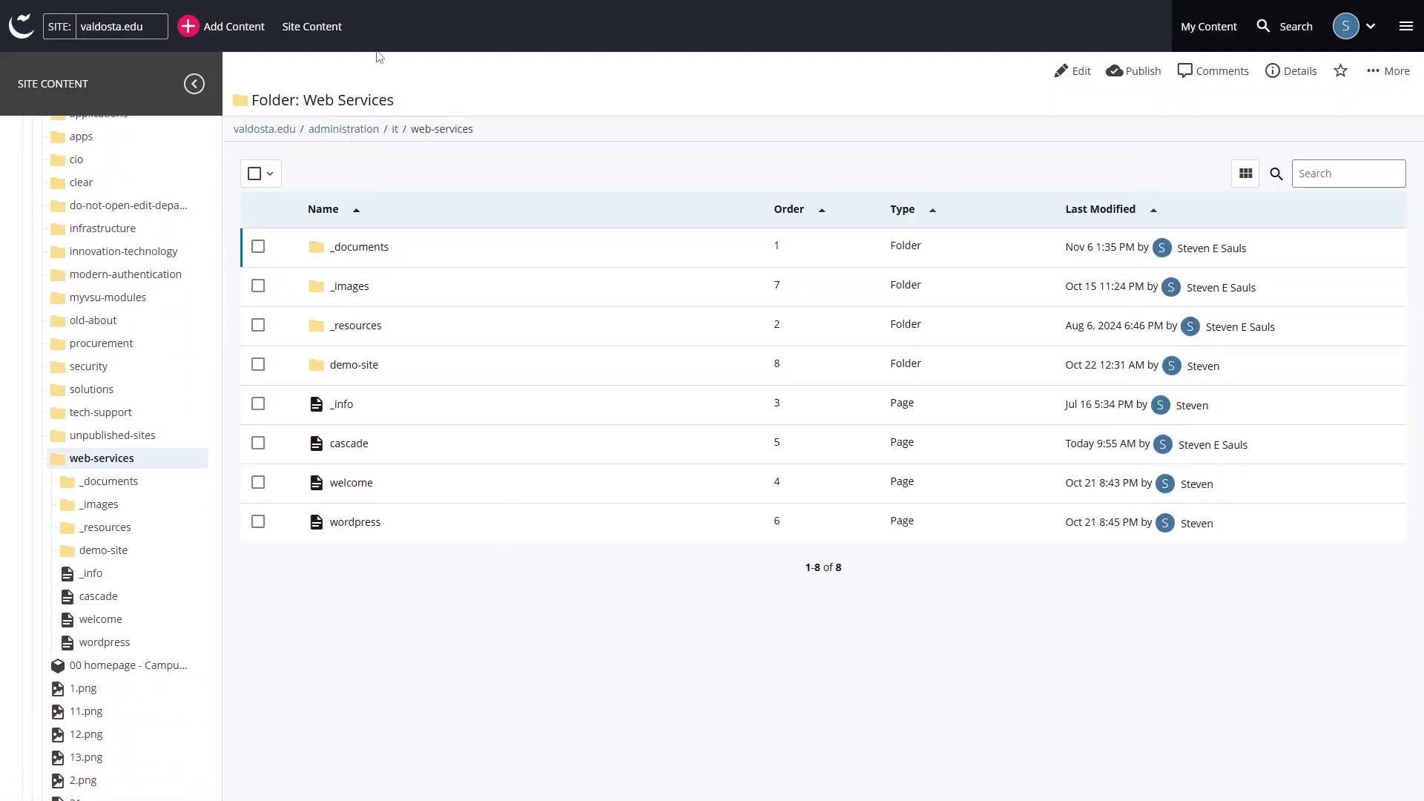
# - Start a new external link for navigation from the _Default Department content types
pyautogui.click(225, 26)
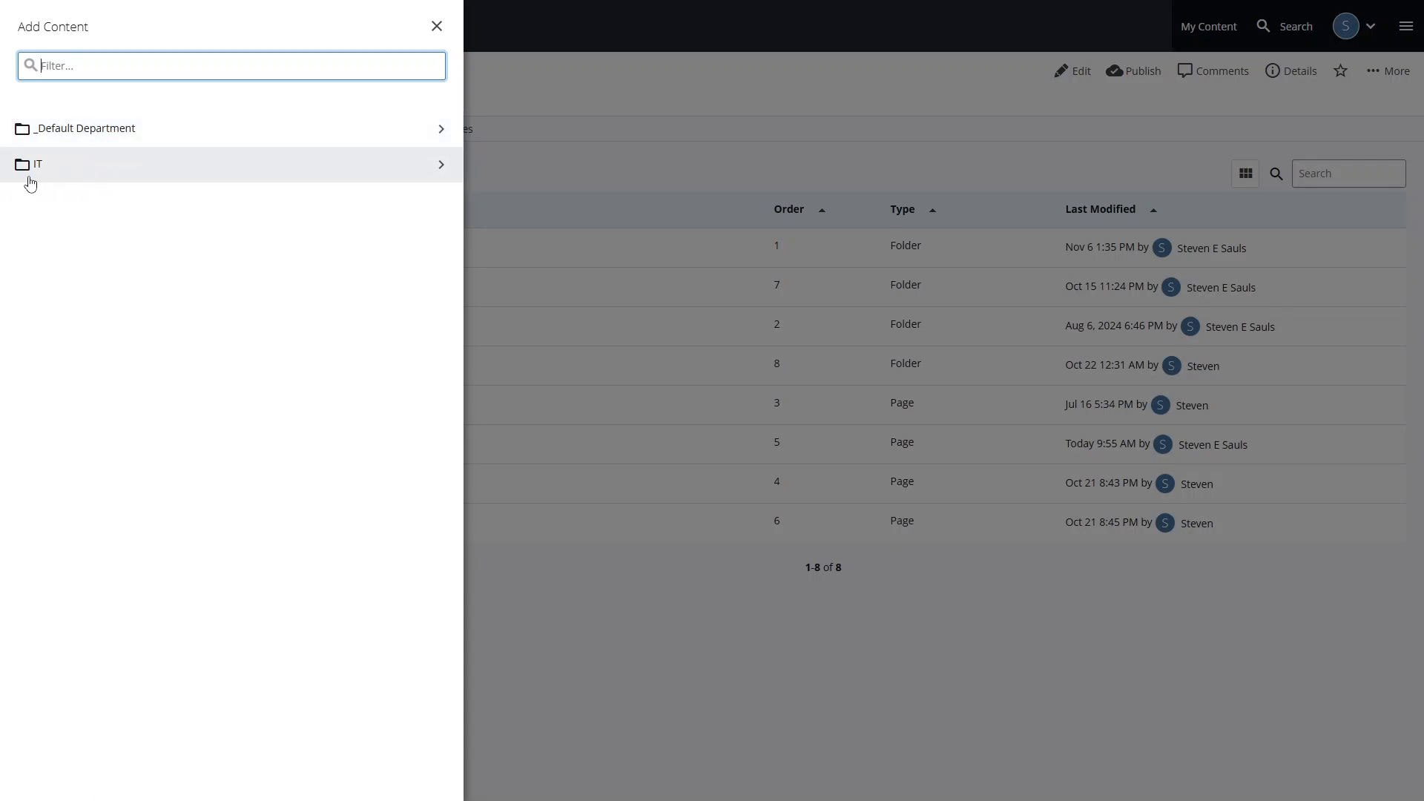
pyautogui.click(80, 139)
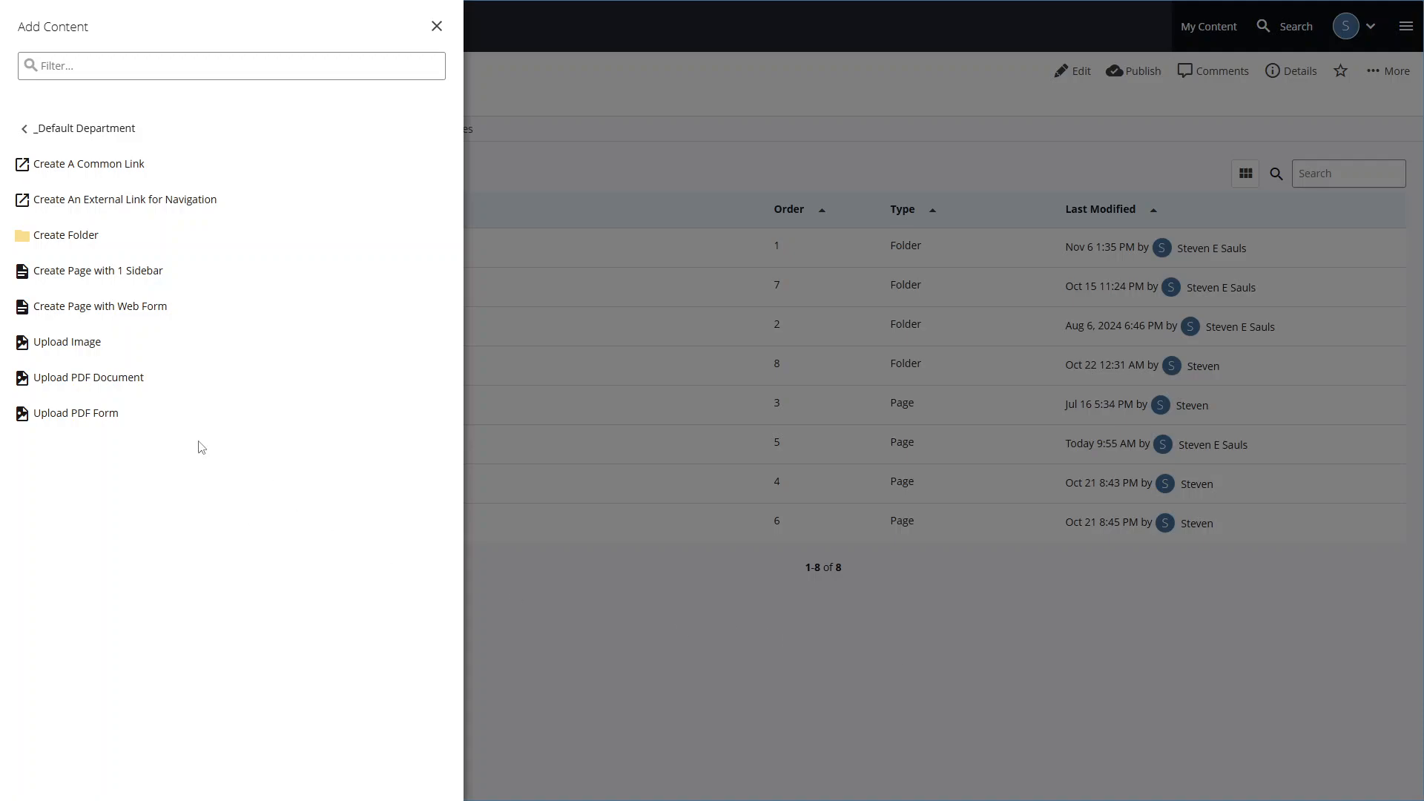
pyautogui.click(58, 136)
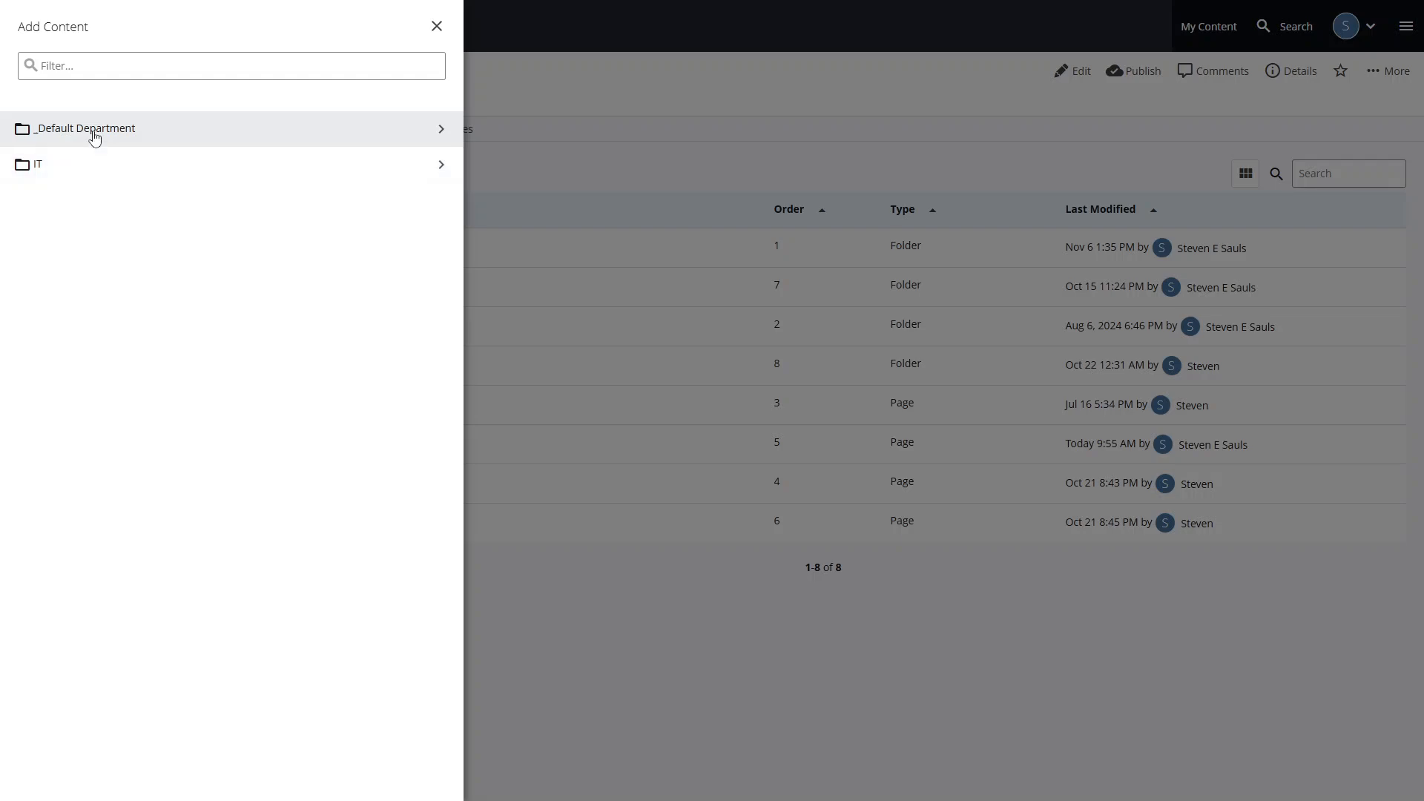
pyautogui.click(95, 135)
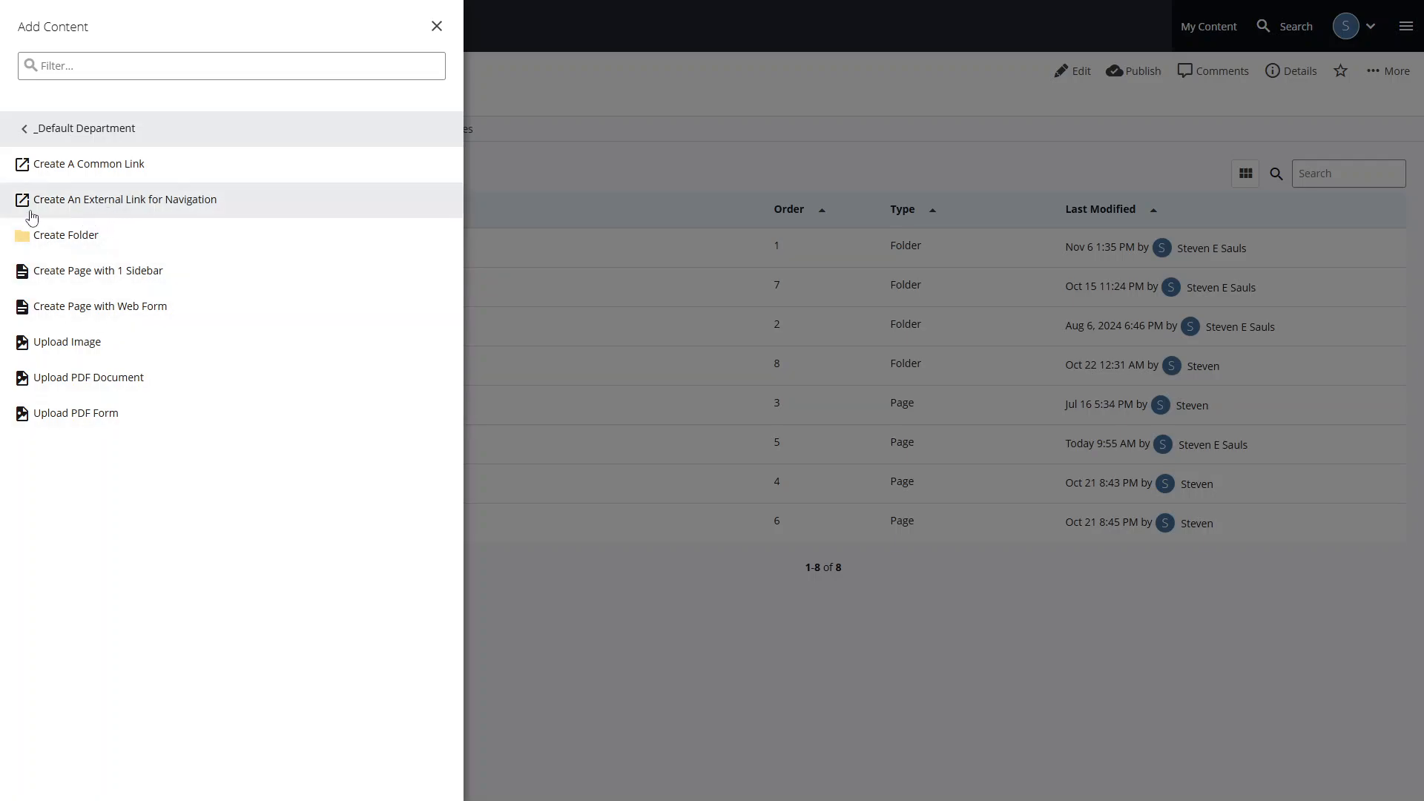
pyautogui.click(148, 213)
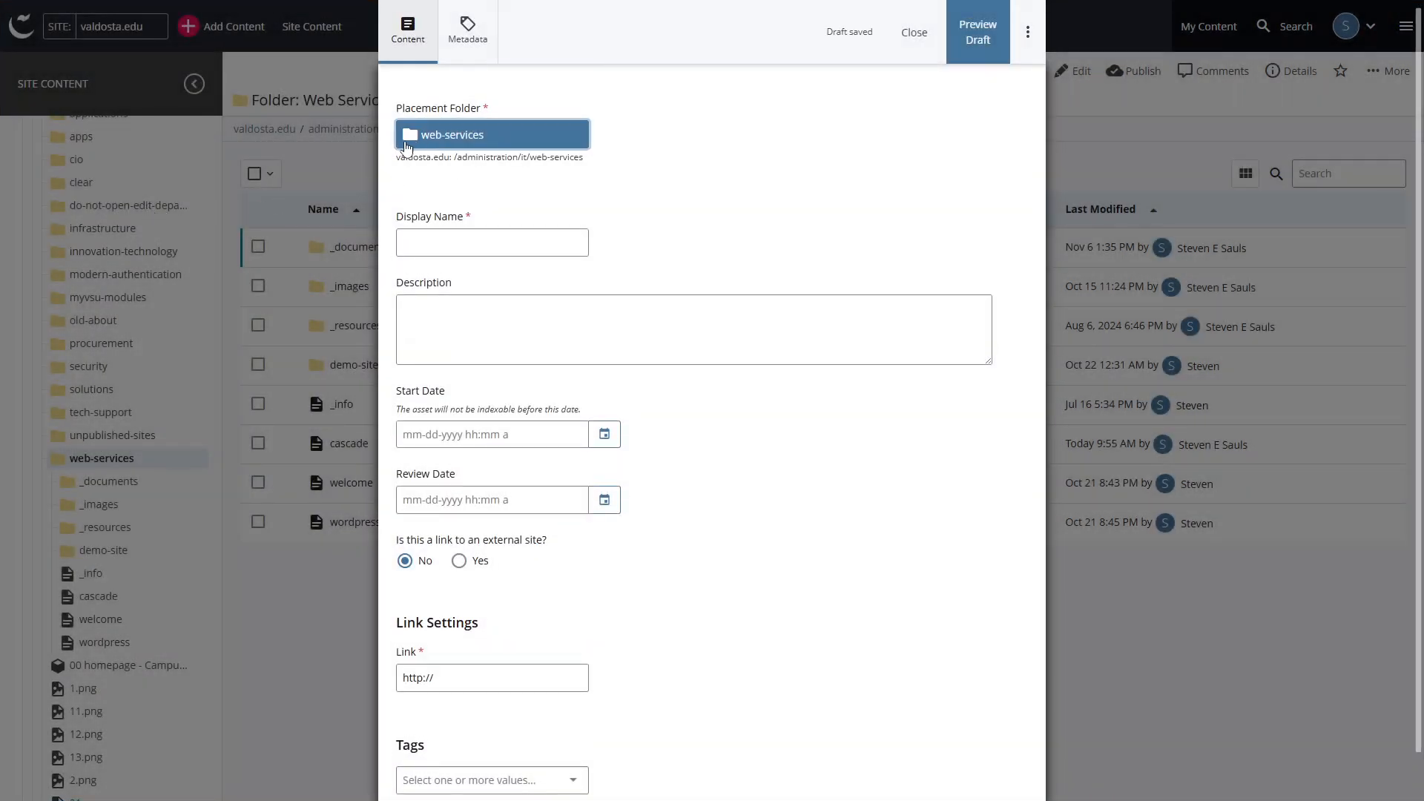
# - Keep web-services as the placement folder and set the link's display name to YouTube Channel
pyautogui.click(516, 137)
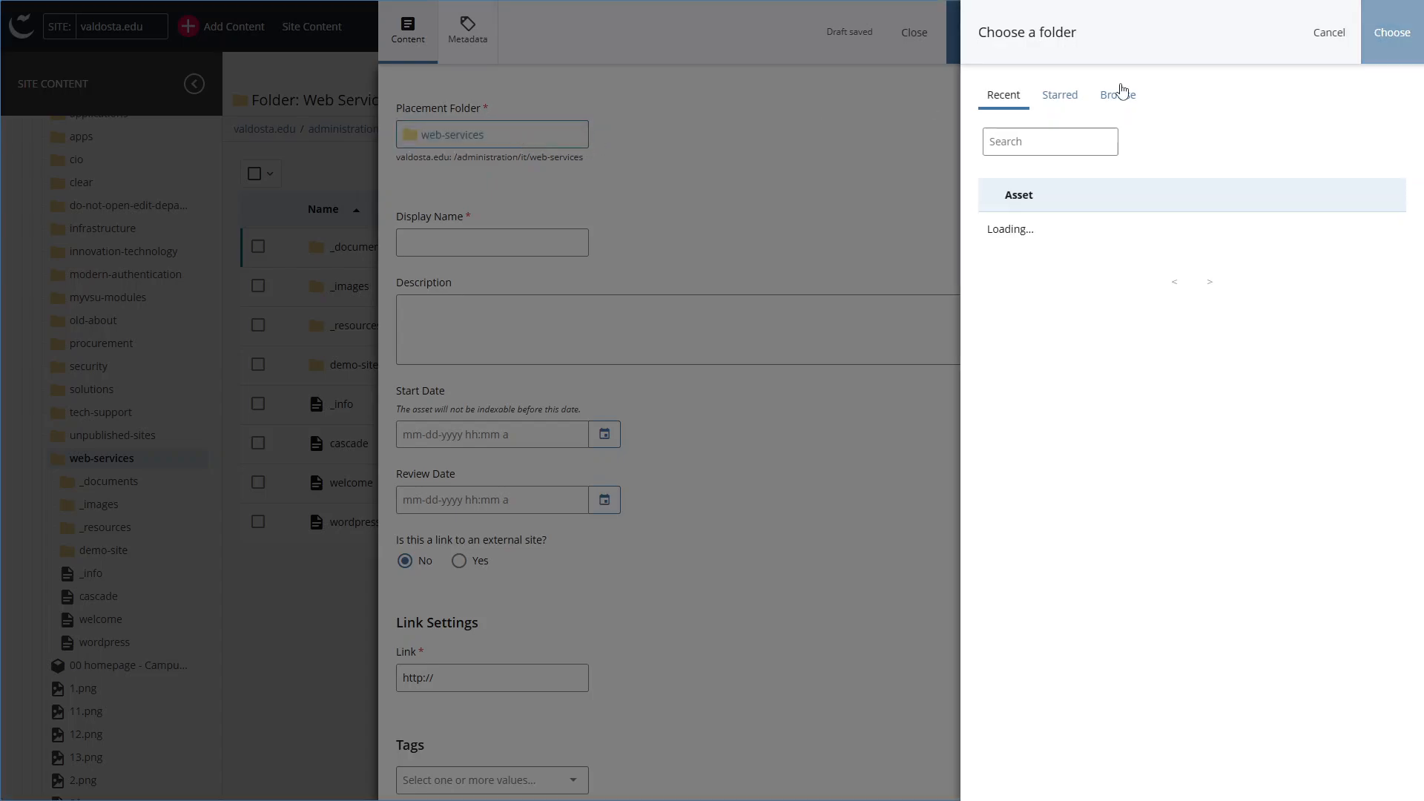
pyautogui.click(1323, 35)
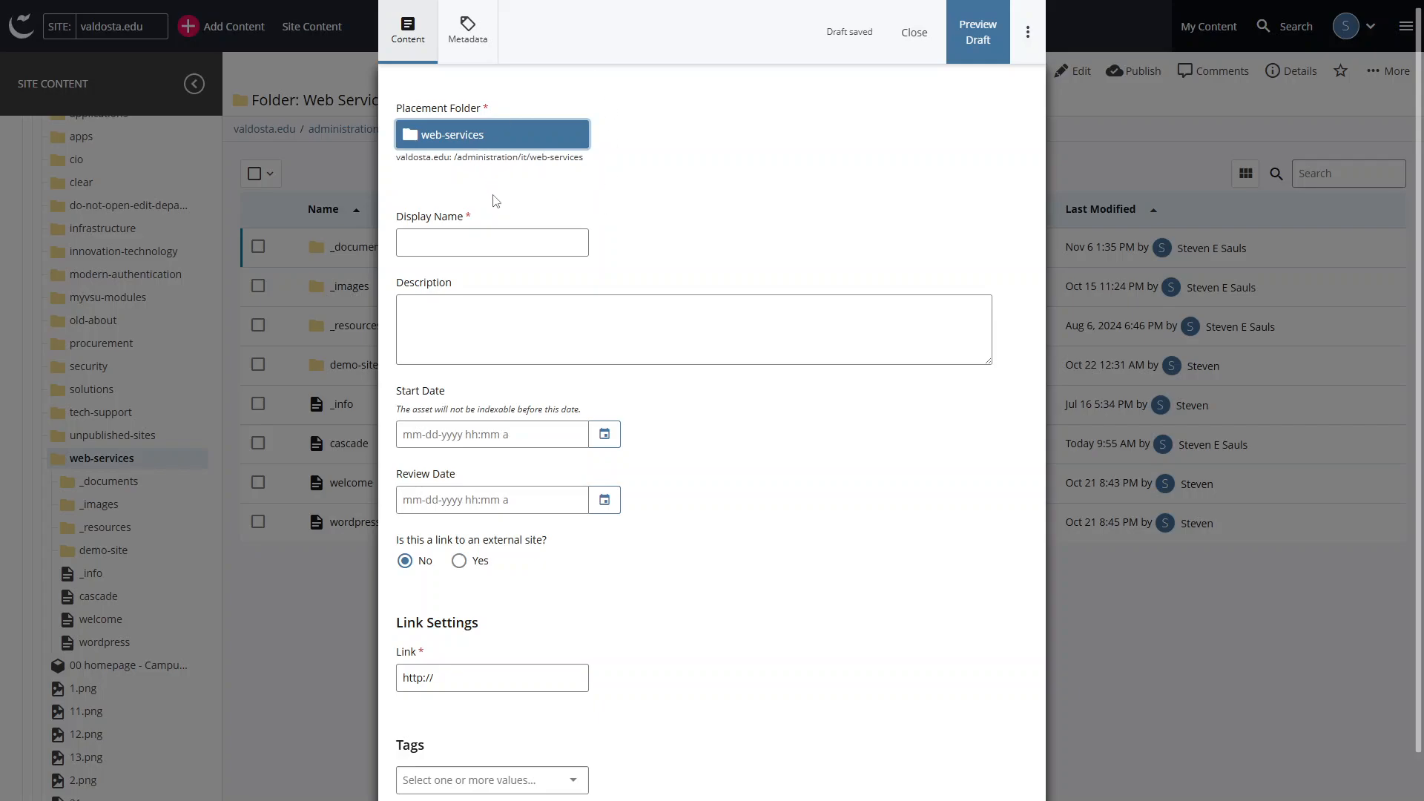
pyautogui.click(475, 247)
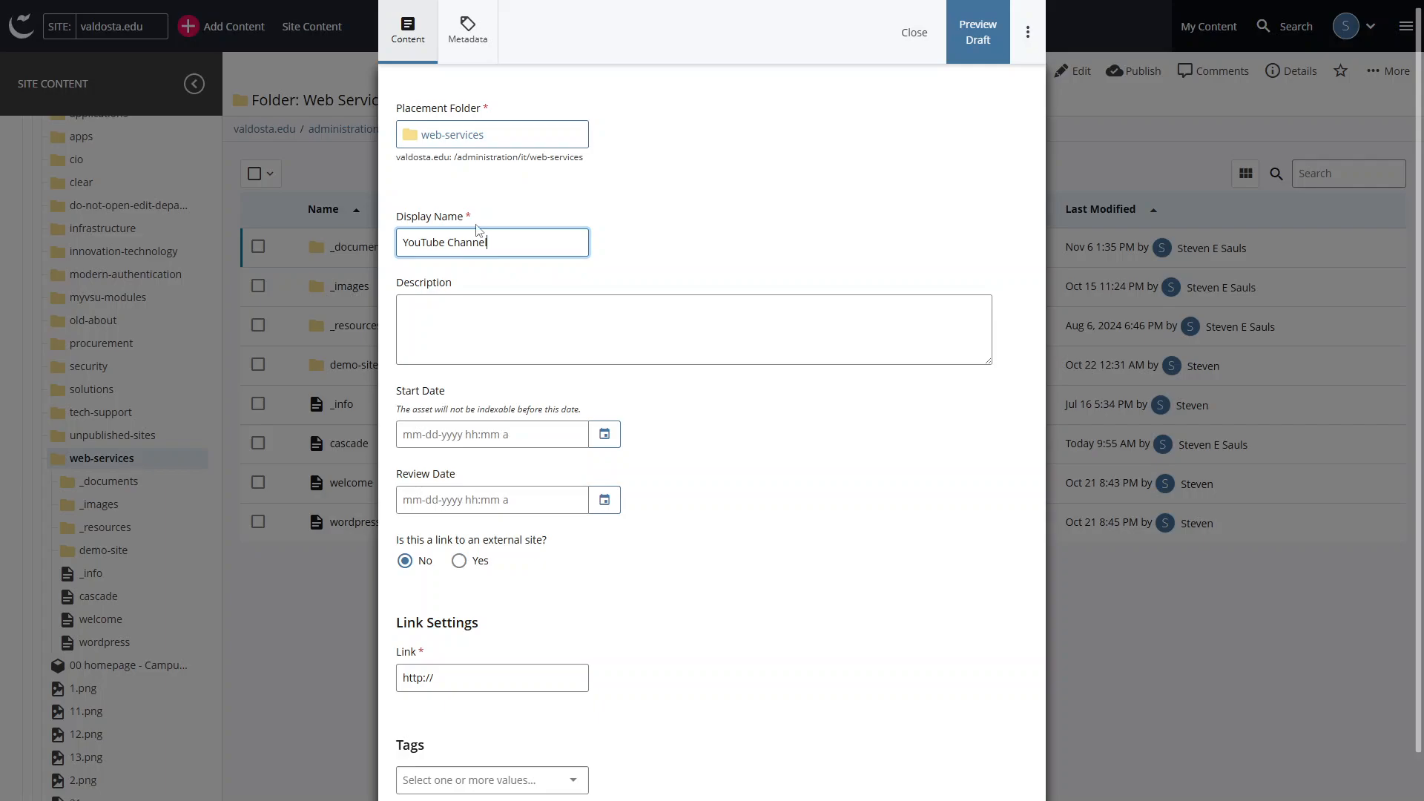
pyautogui.moveTo(463, 221); pyautogui.dragTo(403, 224)
pyautogui.click(502, 237)
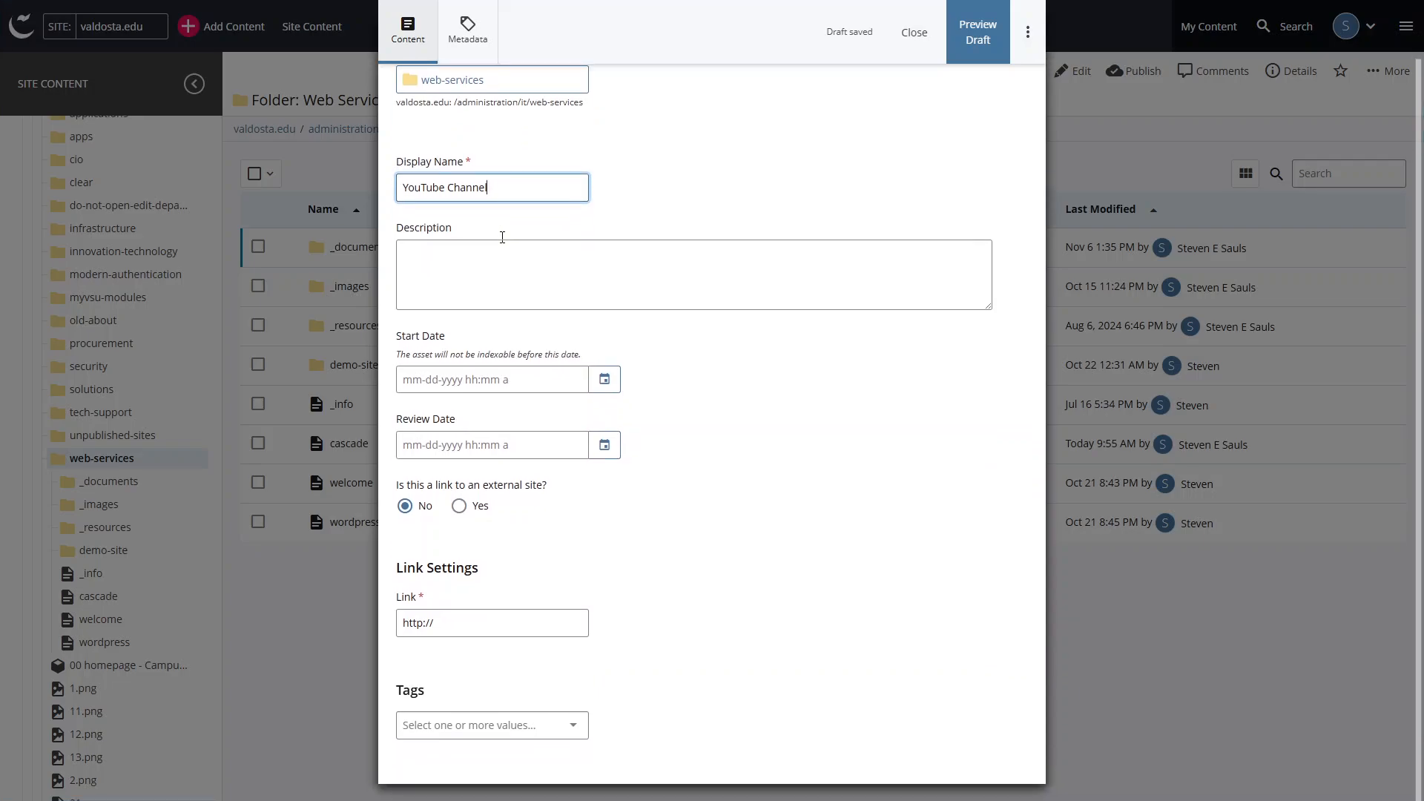
pyautogui.scroll(-1, 451, 270)
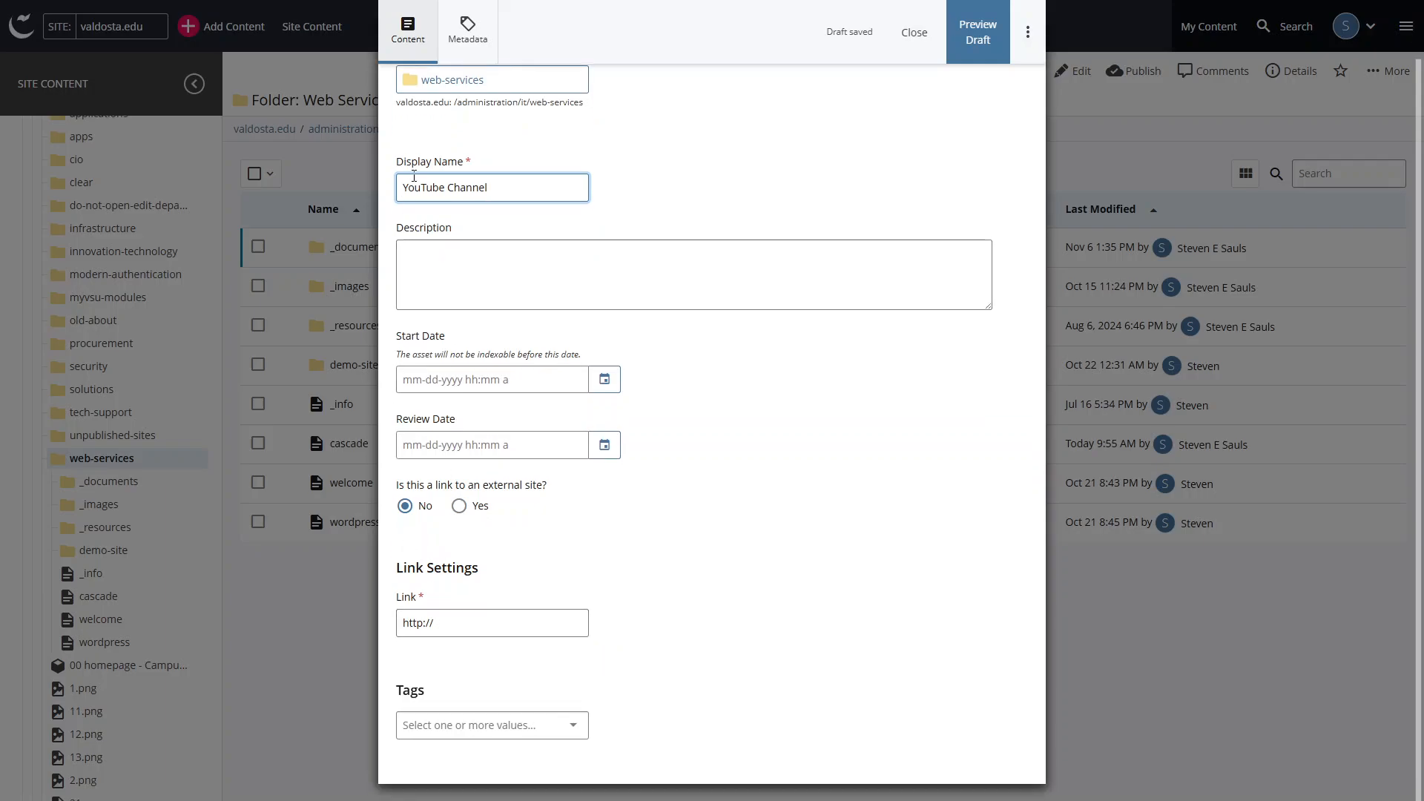
pyautogui.click(433, 620)
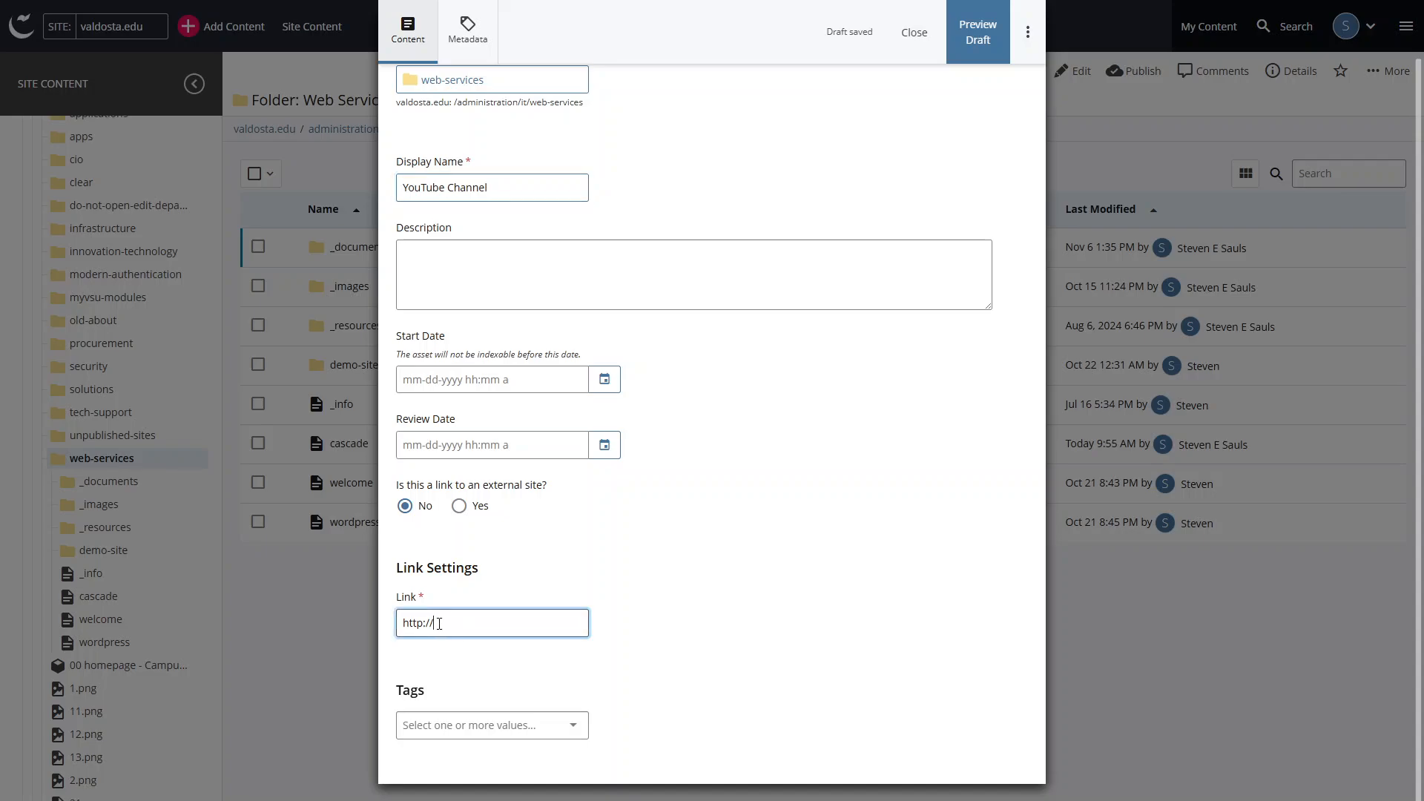
pyautogui.hotkey('ctrl', 'a')
pyautogui.write('https://www.youtub')
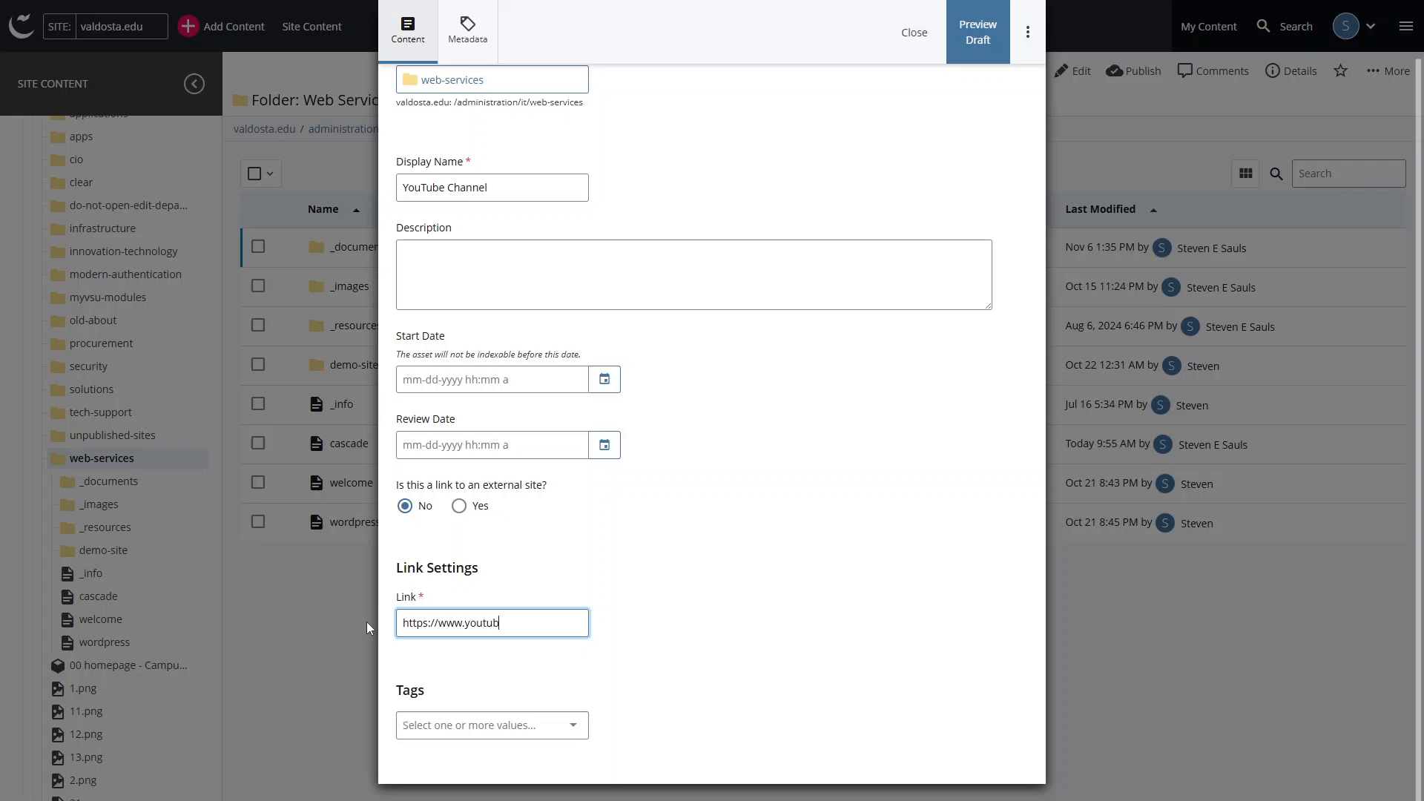
pyautogui.write('e.com/@VSUWebServices')
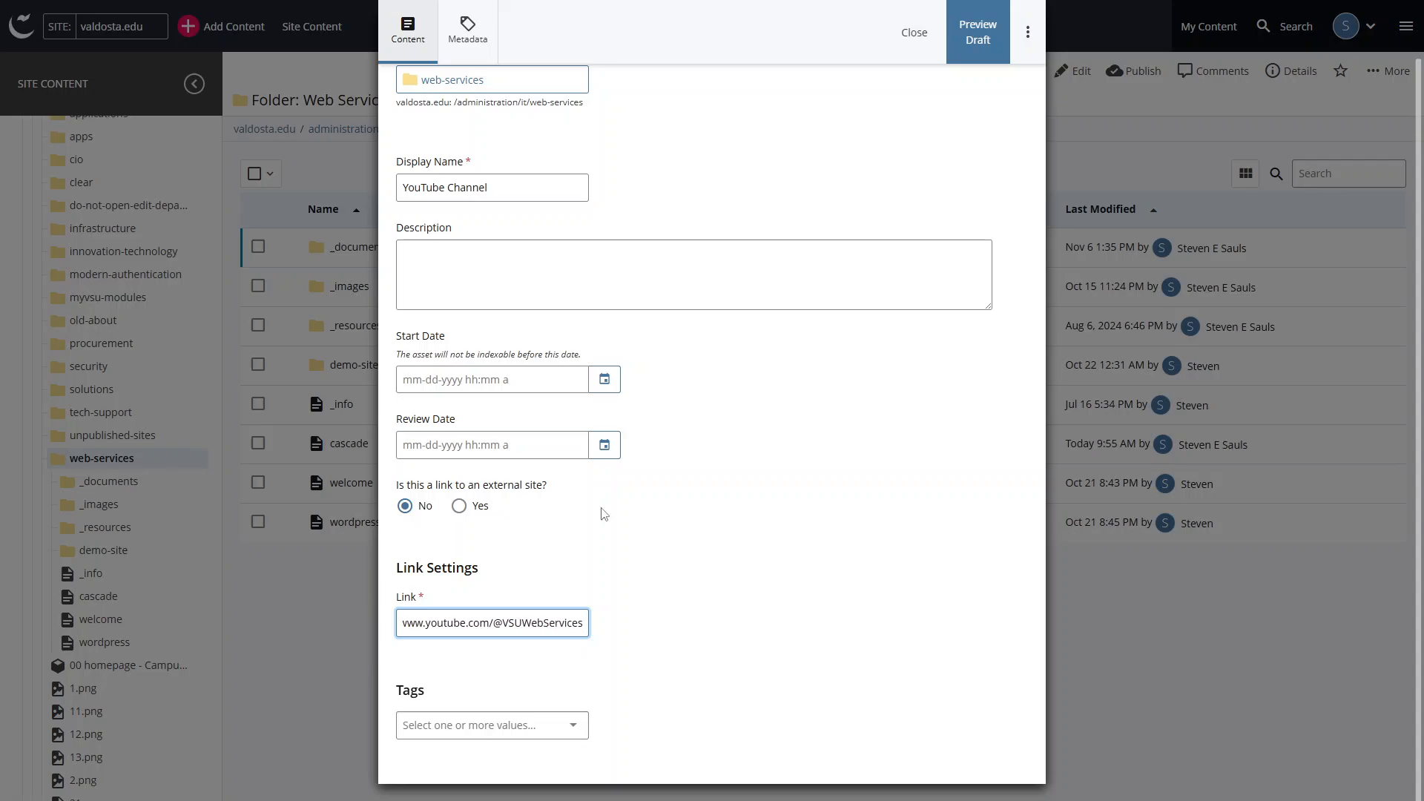
# - Mark the YouTube Channel link as a link to an external site
pyautogui.scroll(1, 816, 437)
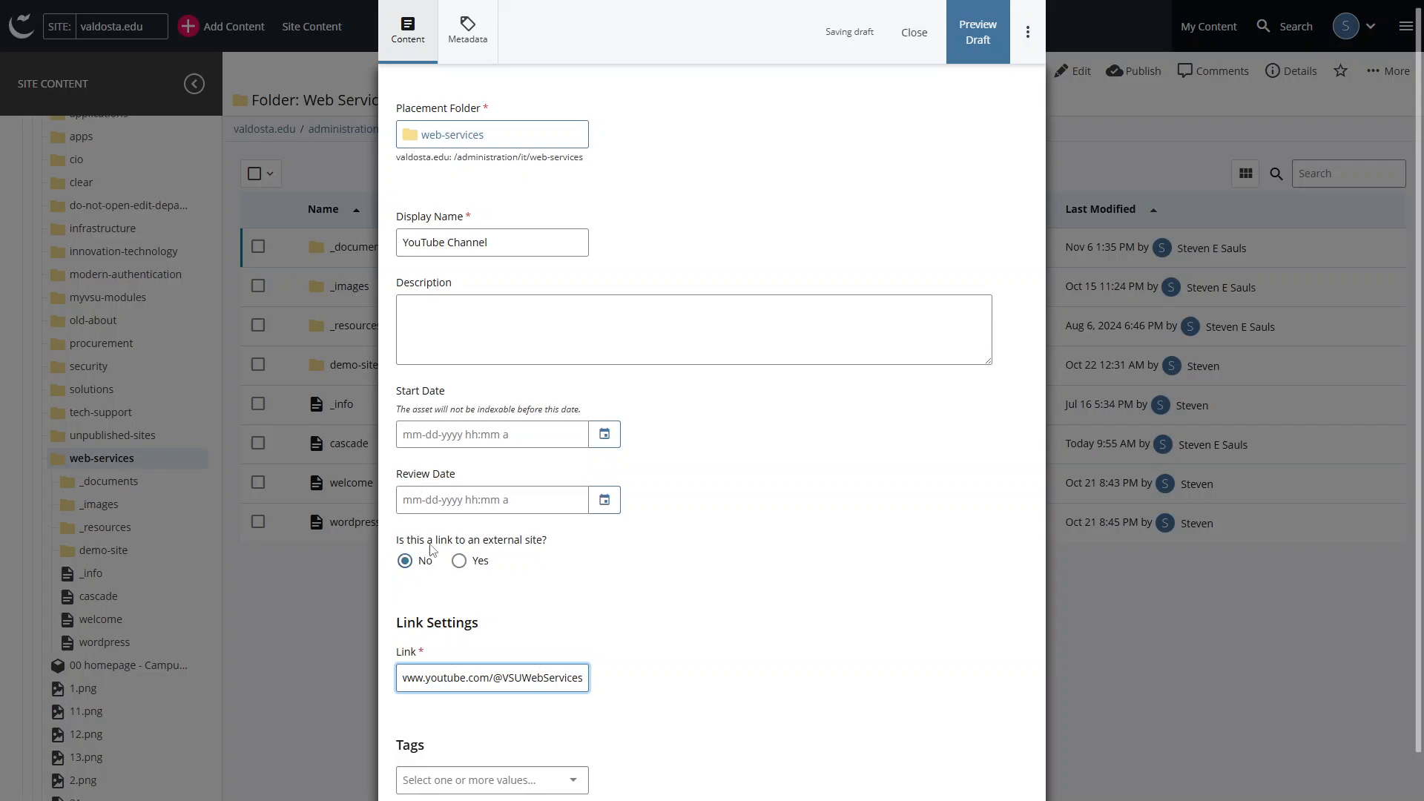
pyautogui.click(460, 562)
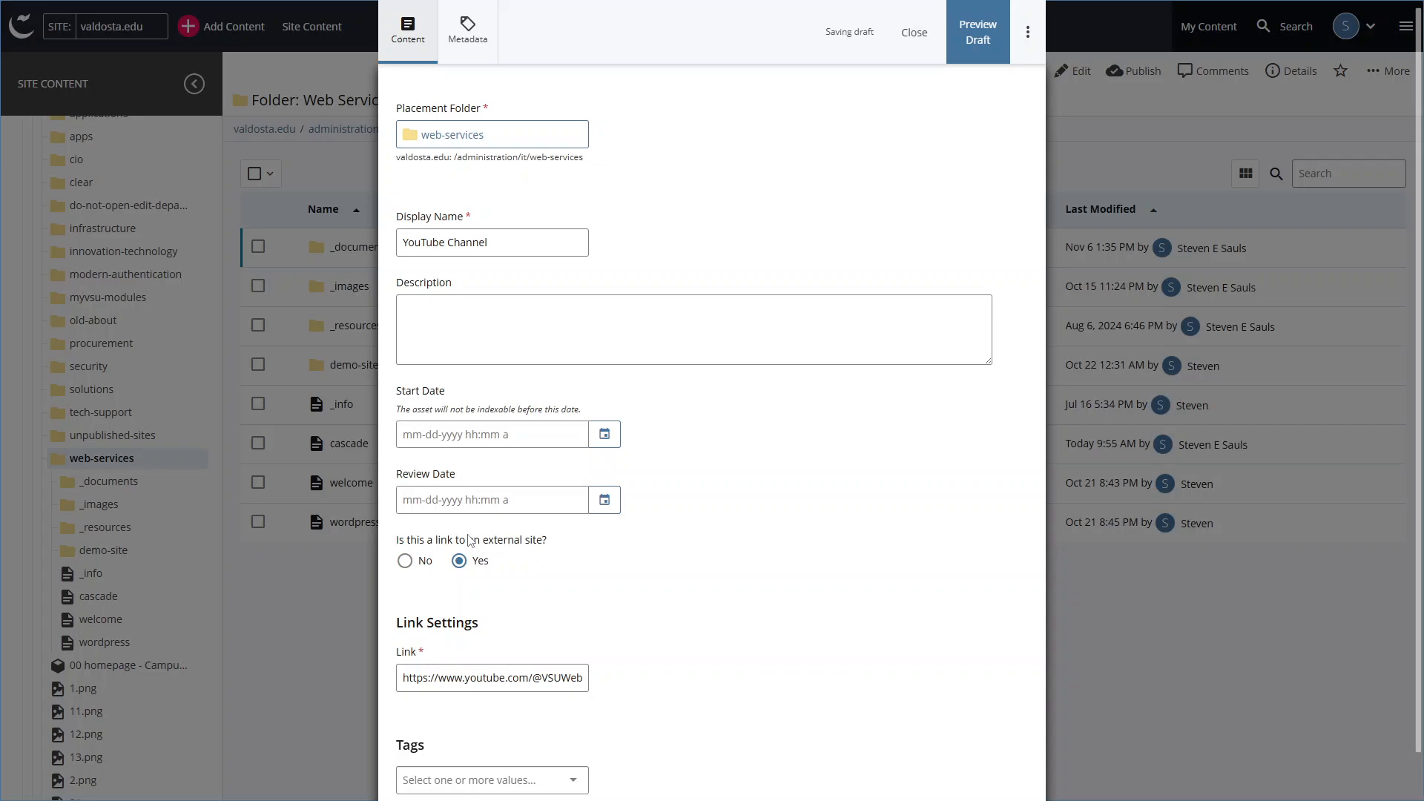
pyautogui.click(405, 560)
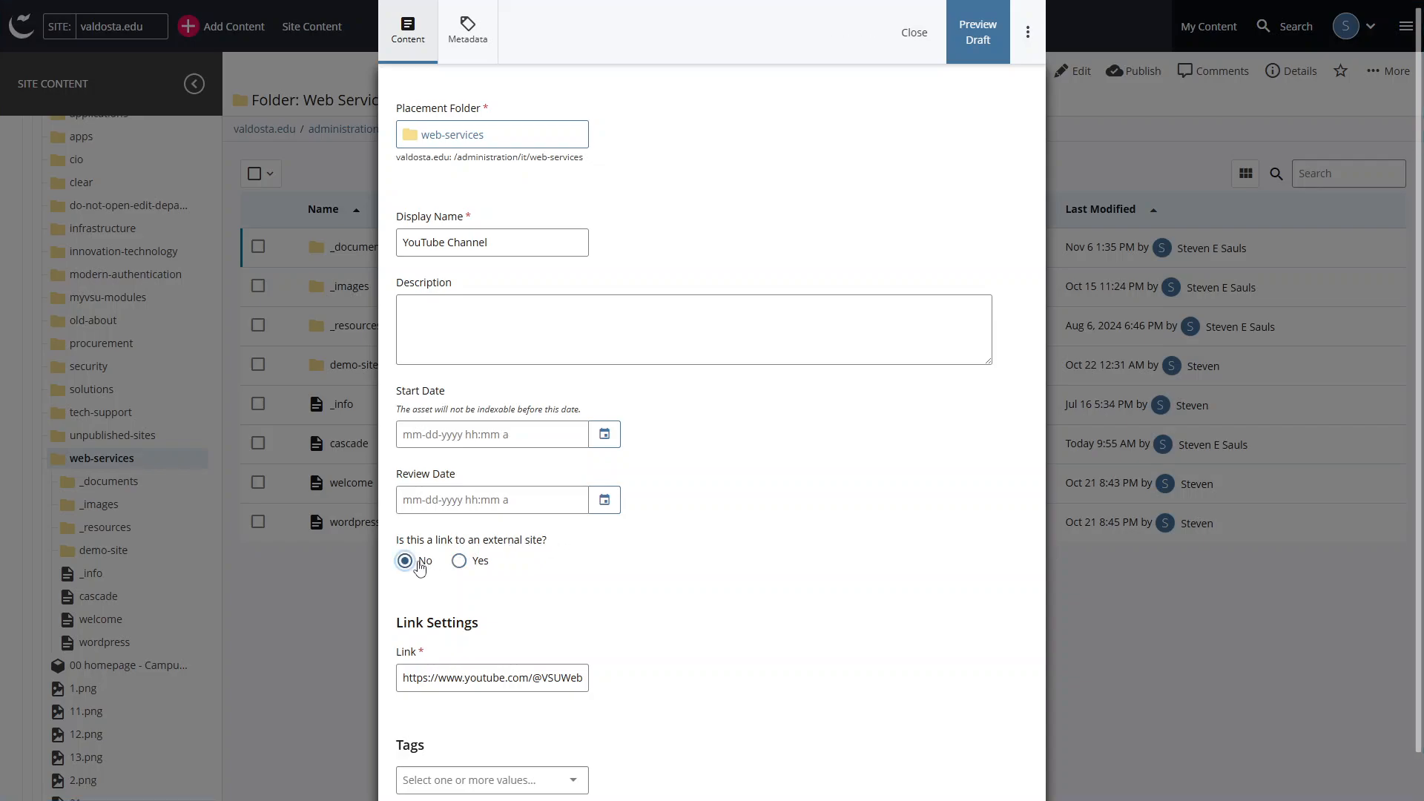
pyautogui.click(458, 564)
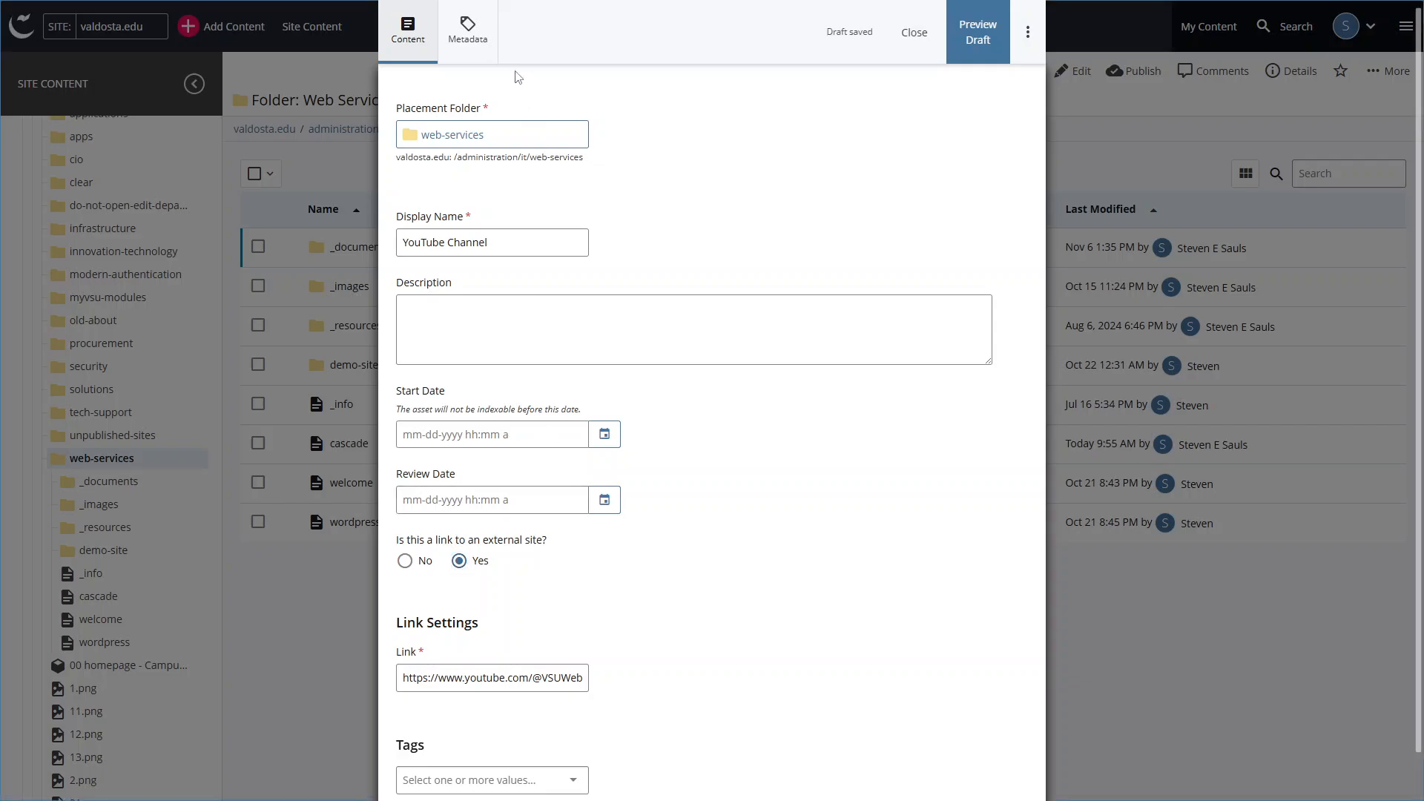
# - Look over the new link's metadata options and recheck its content fields
pyautogui.click(469, 56)
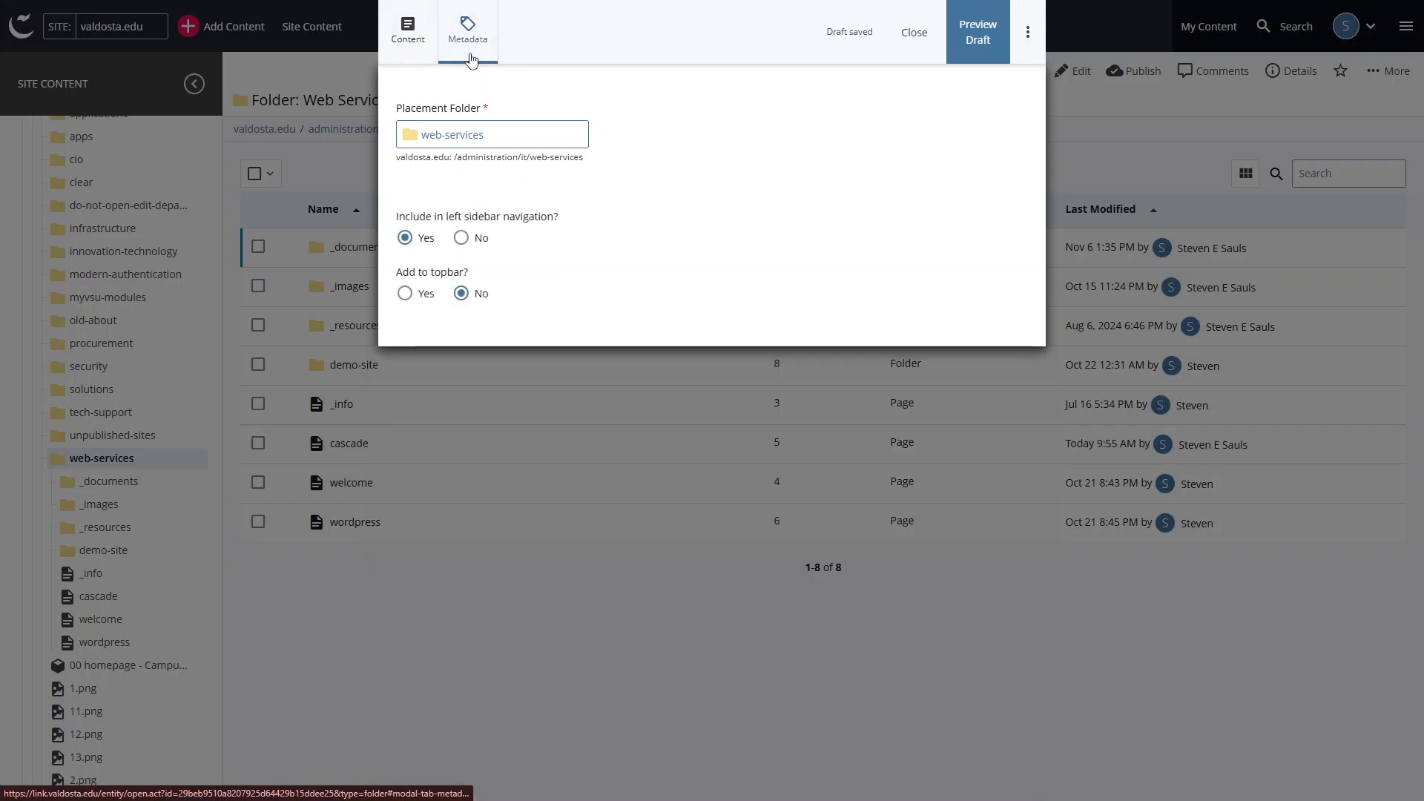
pyautogui.click(408, 33)
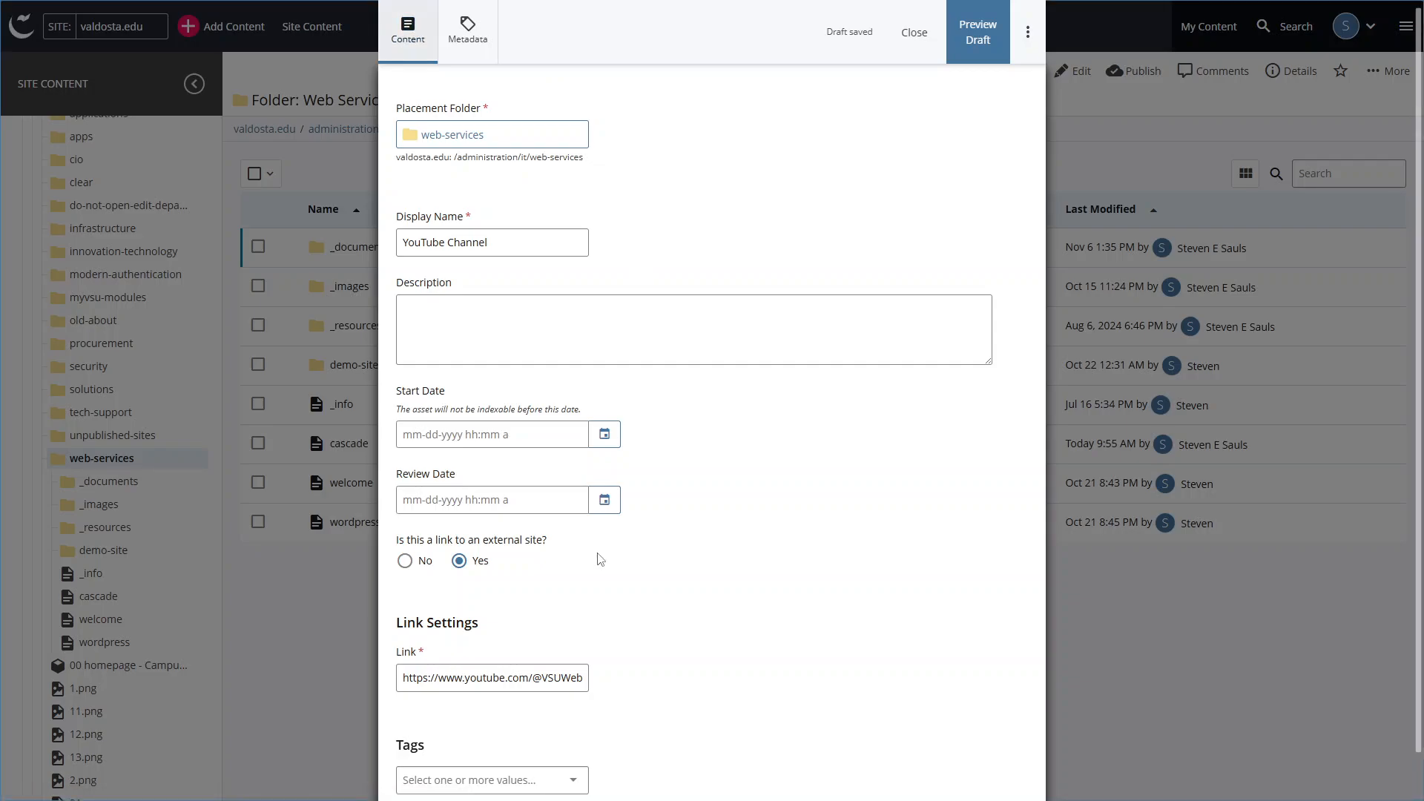
pyautogui.scroll(-2, 596, 595)
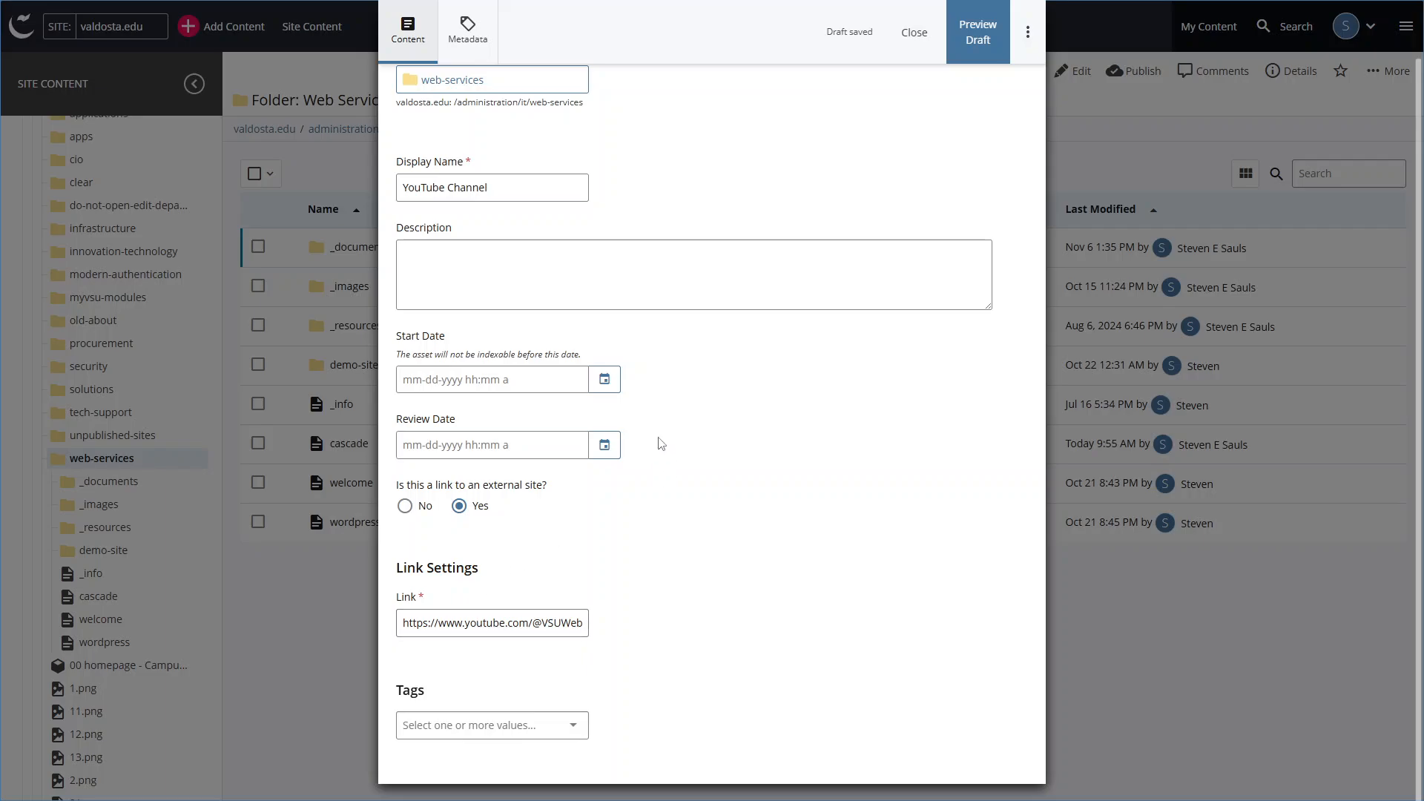
pyautogui.scroll(2, 661, 444)
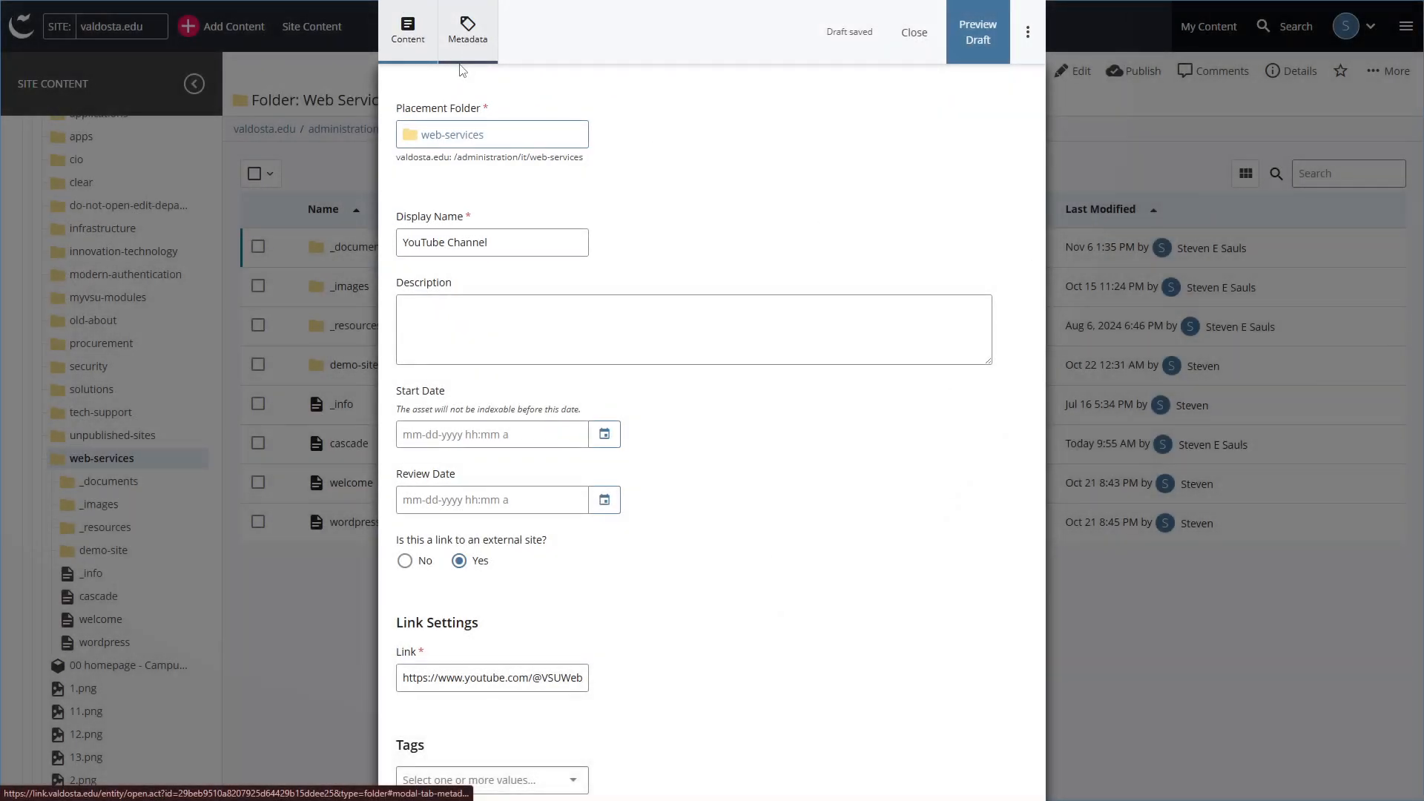
# - Examine the metadata option that includes the link in the left sidebar navigation
pyautogui.click(481, 58)
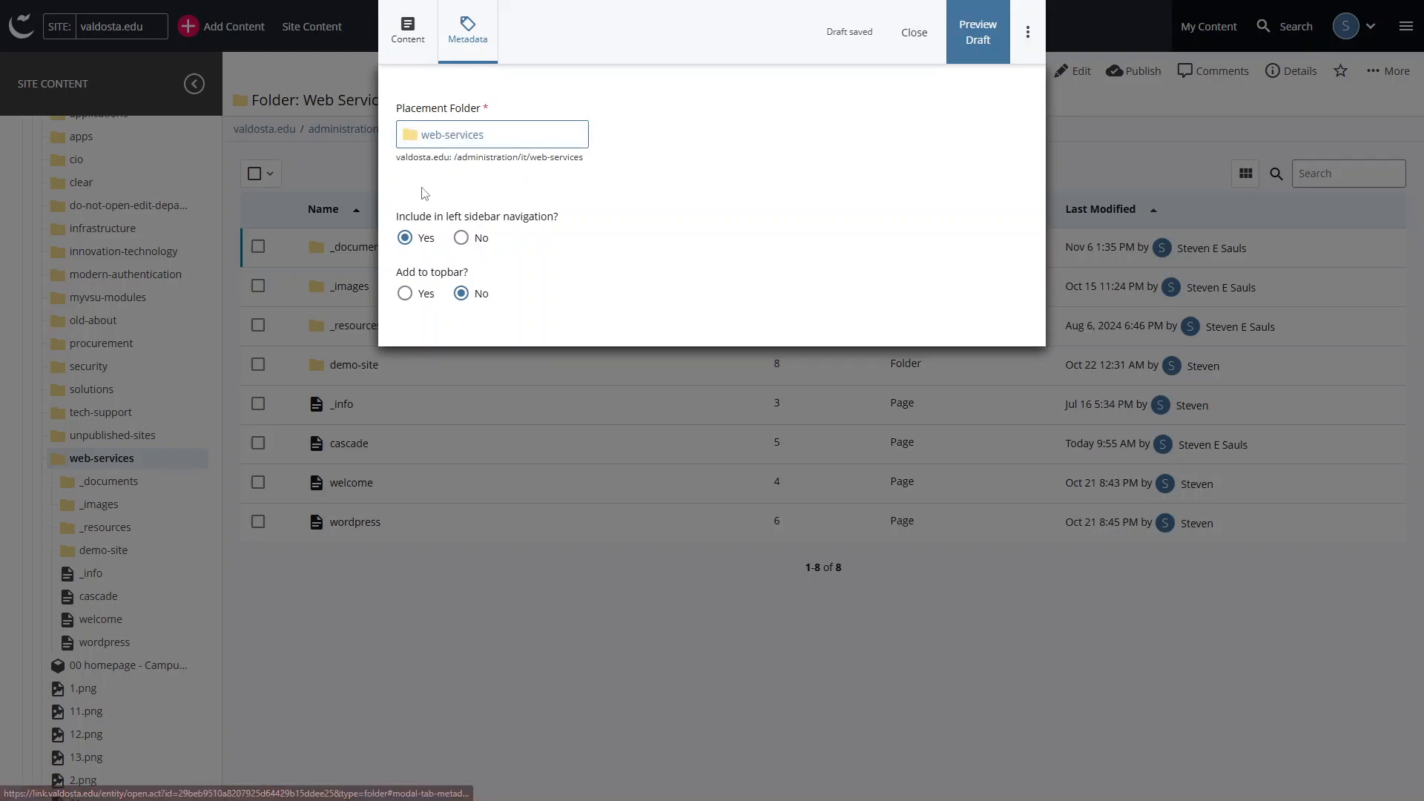
pyautogui.moveTo(398, 216); pyautogui.dragTo(575, 219)
pyautogui.click(585, 221)
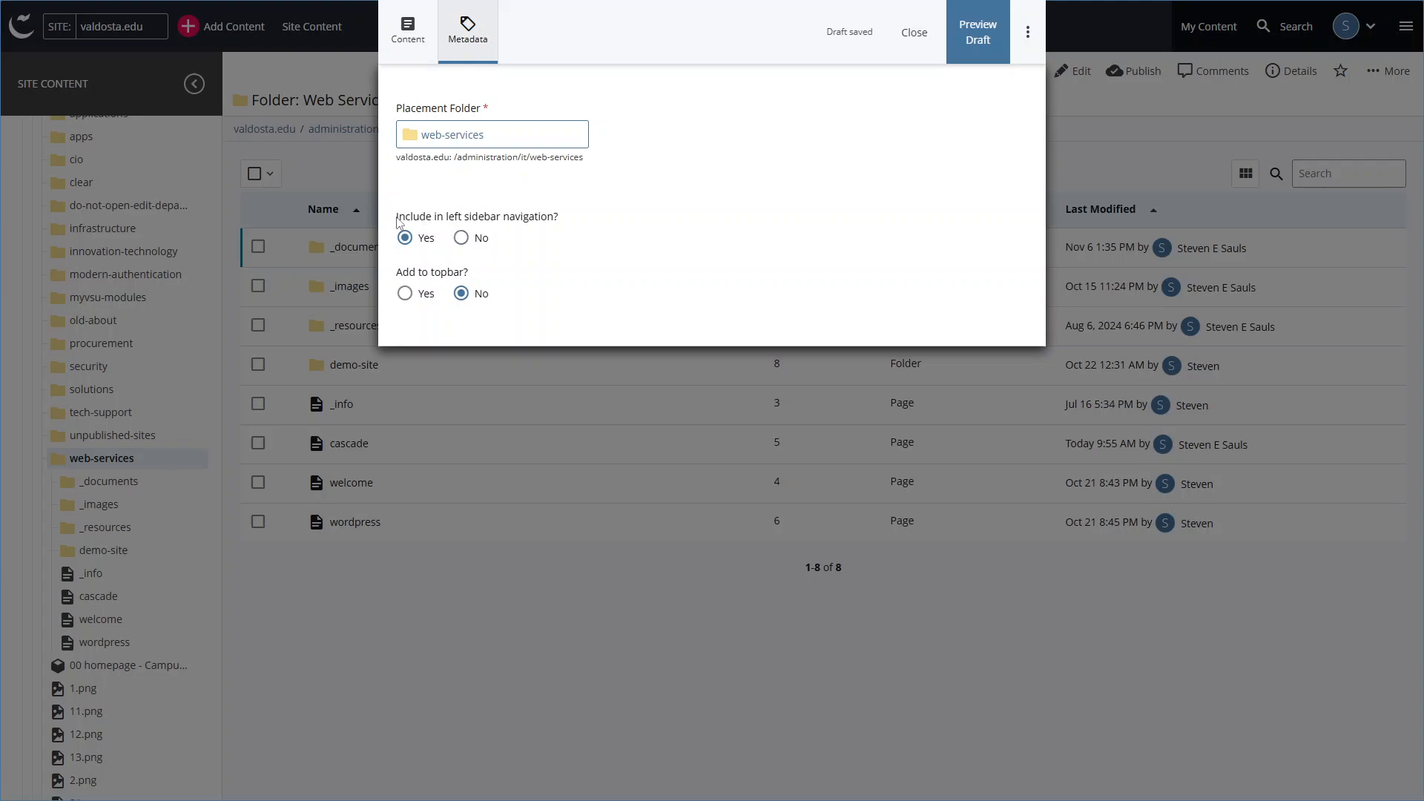
pyautogui.moveTo(398, 223); pyautogui.dragTo(577, 221)
pyautogui.click(578, 221)
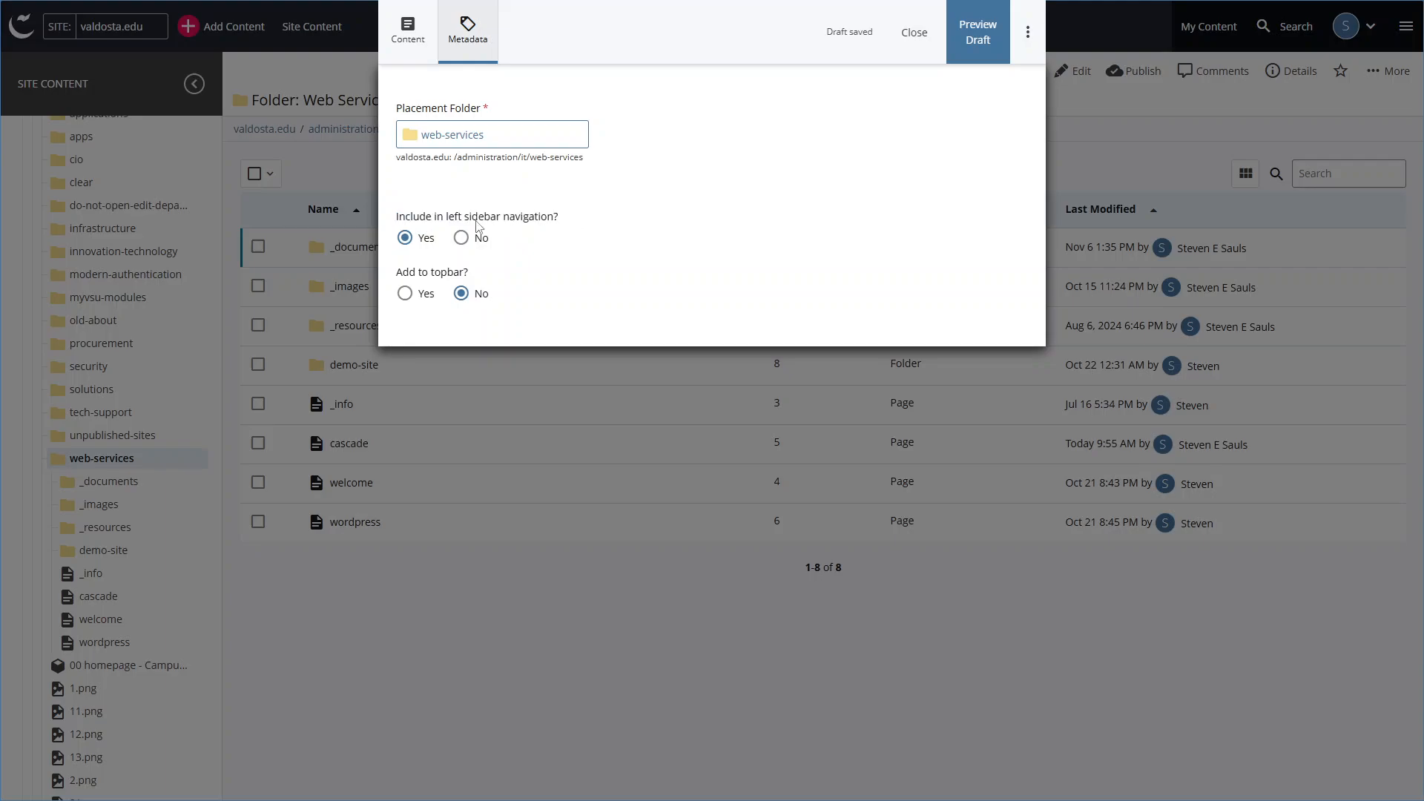
pyautogui.moveTo(448, 222); pyautogui.dragTo(491, 224)
pyautogui.click(562, 217)
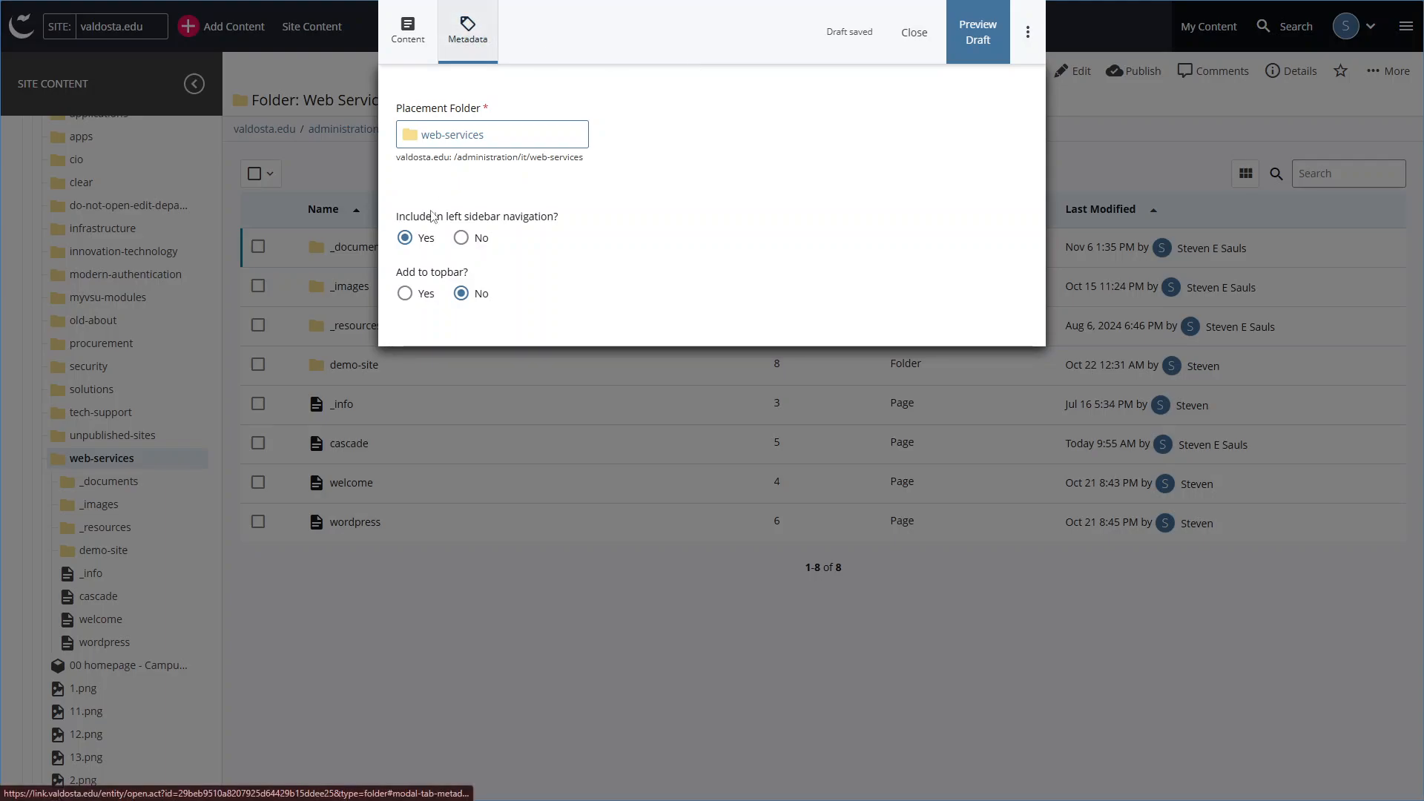
# - Review the link's address and external-site setting again, along with its sidebar inclusion option
pyautogui.click(412, 41)
pyautogui.scroll(-1, 467, 564)
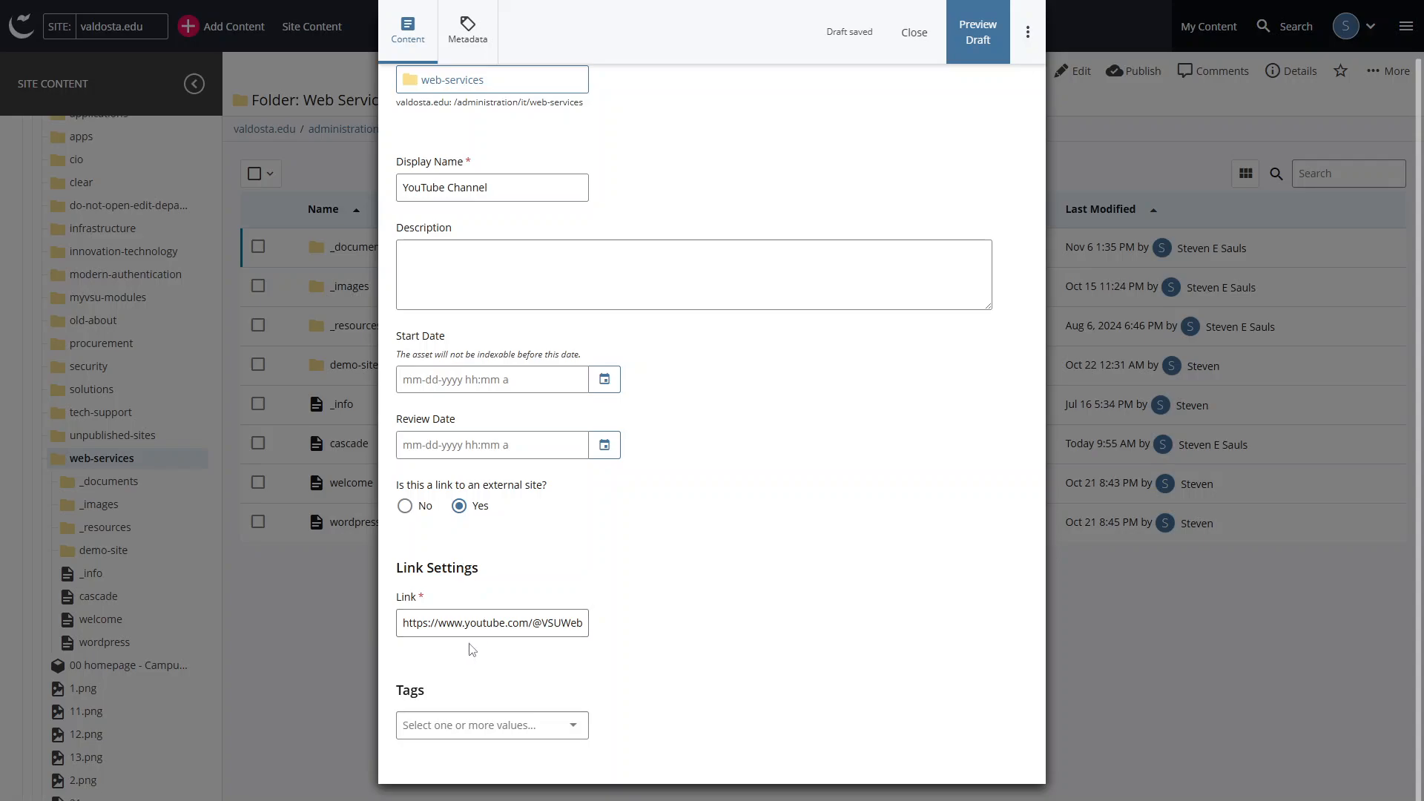
pyautogui.scroll(1, 472, 651)
pyautogui.click(468, 34)
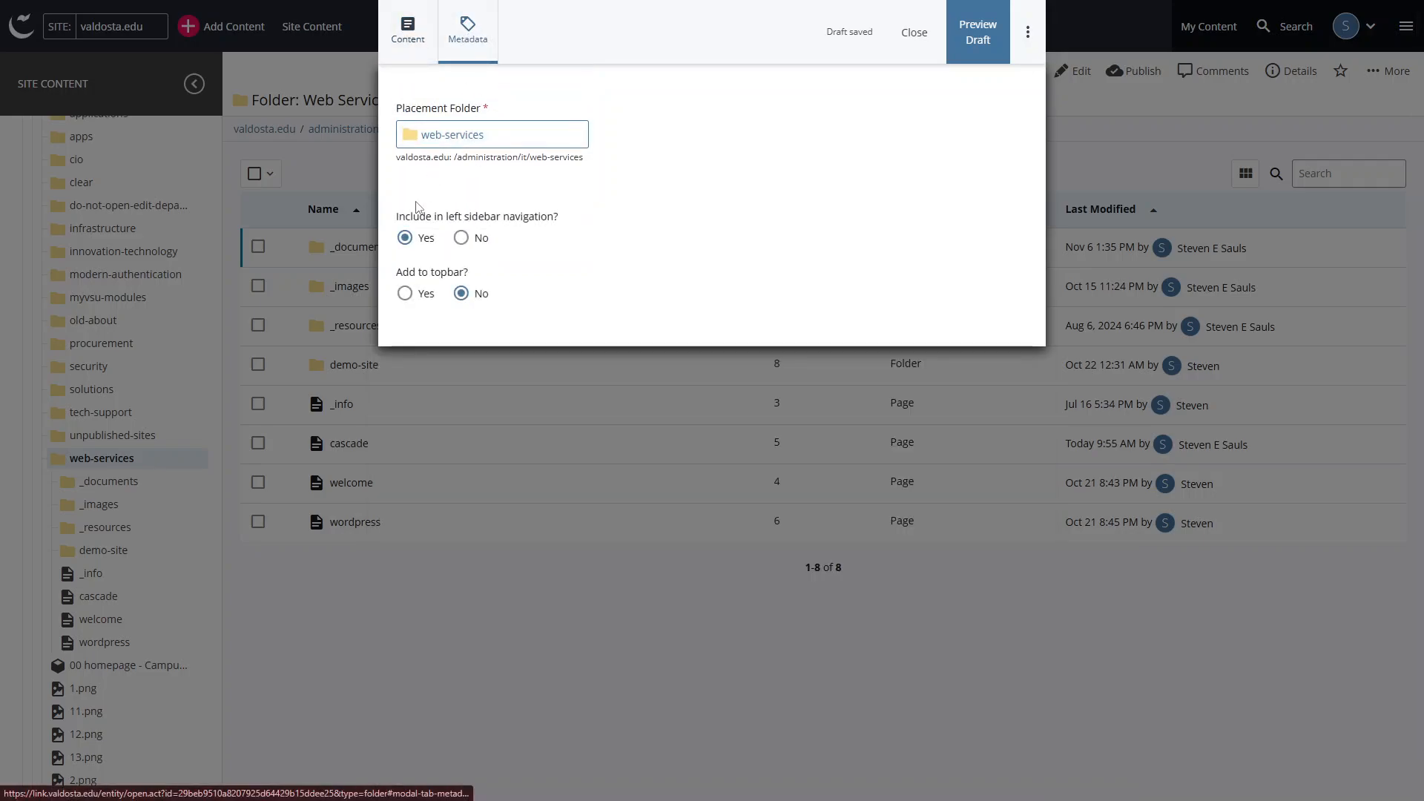
pyautogui.moveTo(395, 216); pyautogui.dragTo(569, 218)
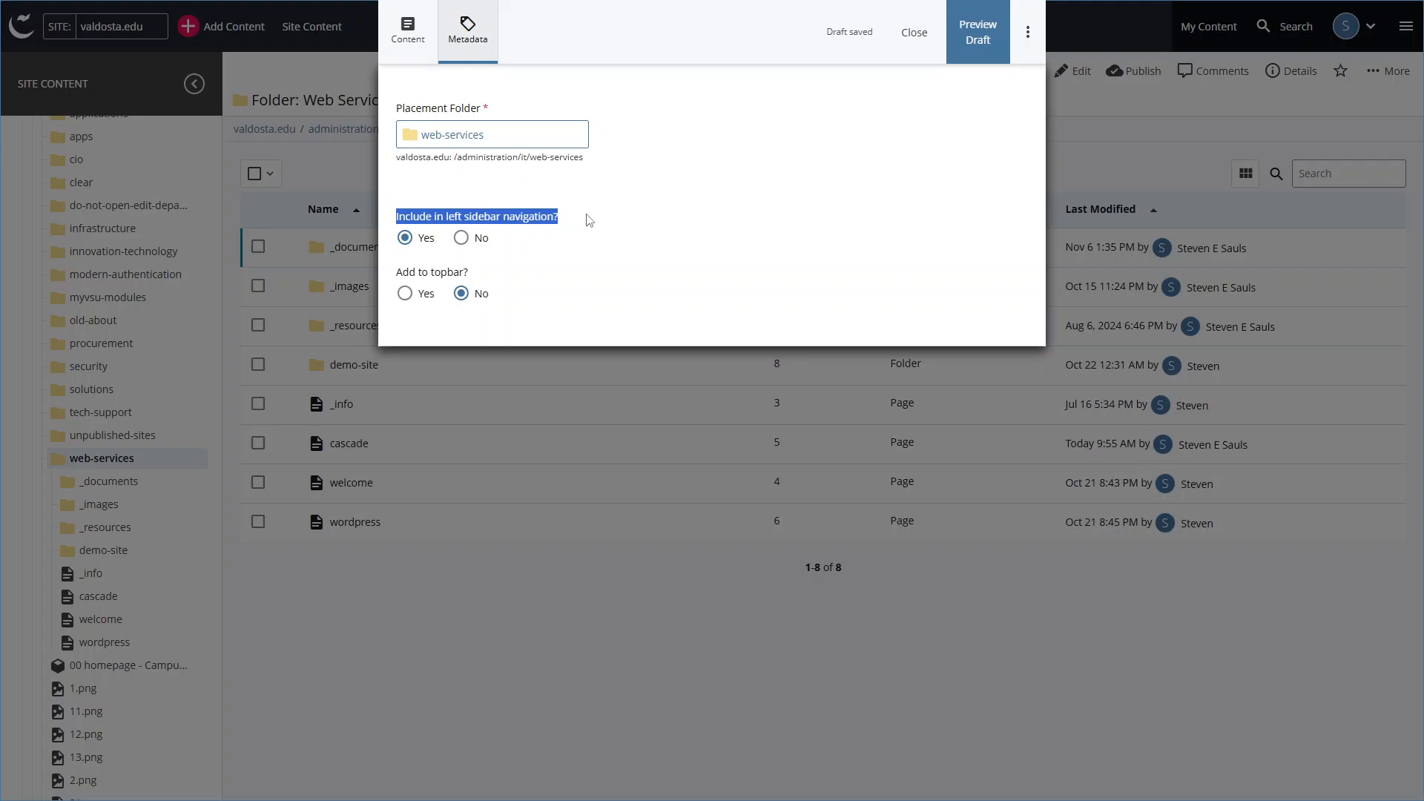
pyautogui.click(591, 221)
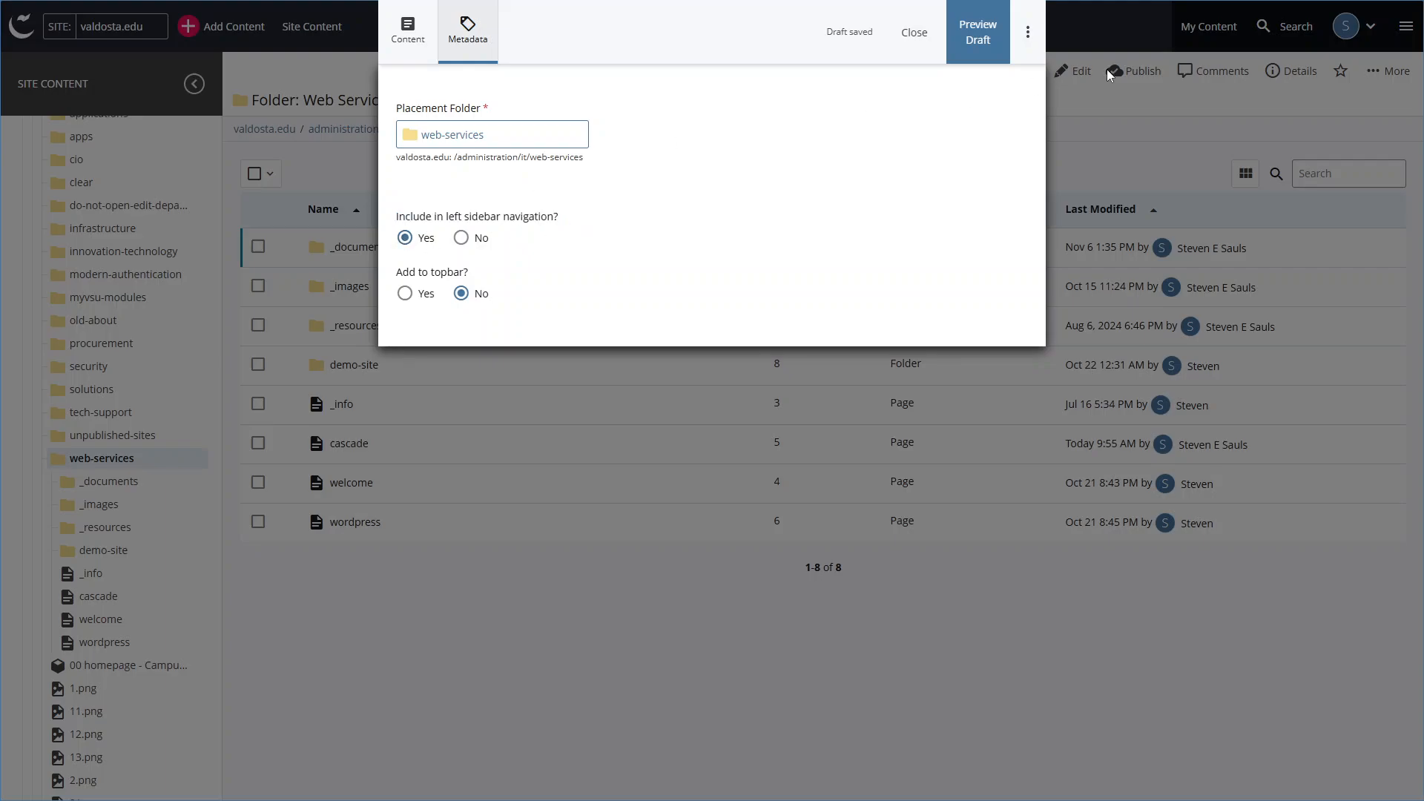
# - Turn off the workflow, run the content check and submit the YouTube Channel link
pyautogui.click(1027, 32)
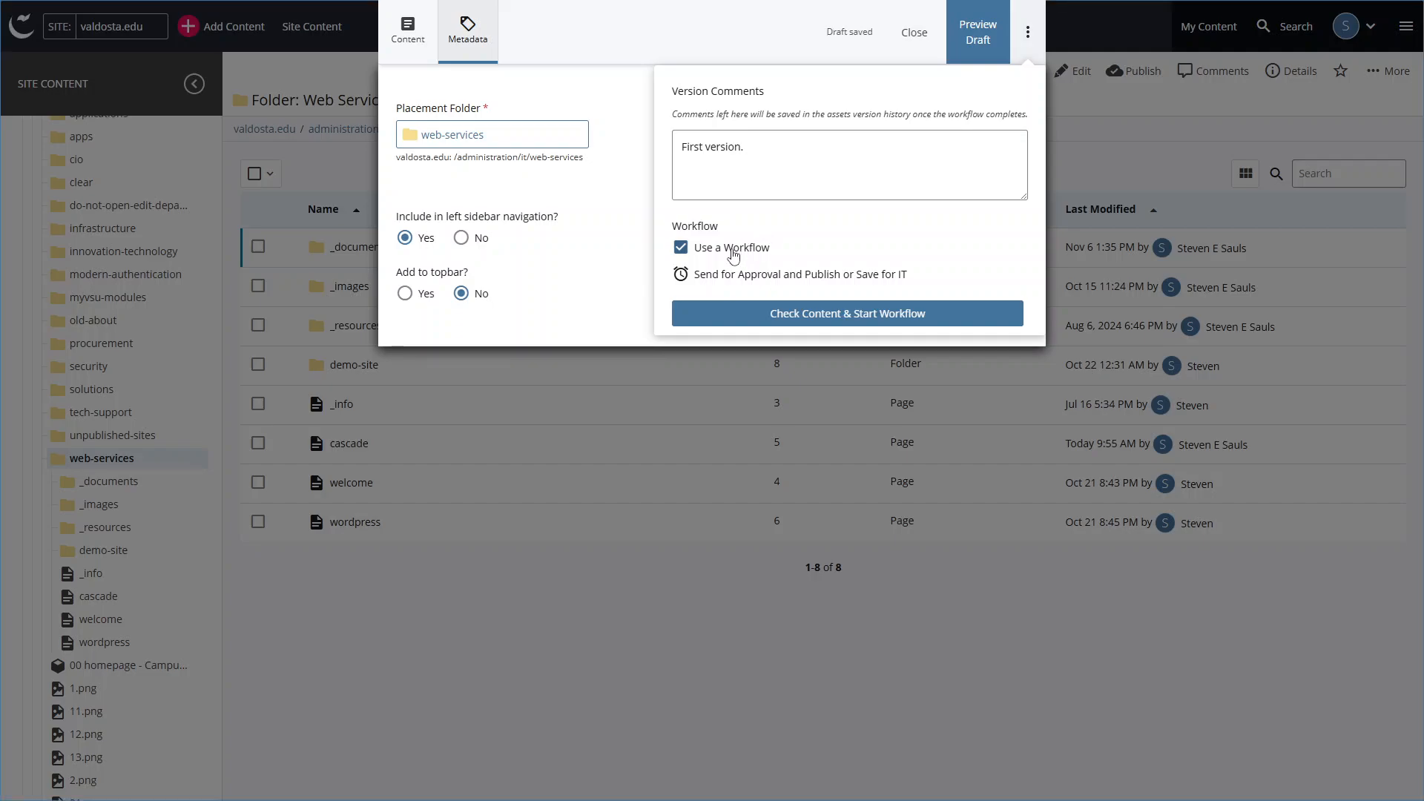
pyautogui.click(731, 248)
pyautogui.click(732, 283)
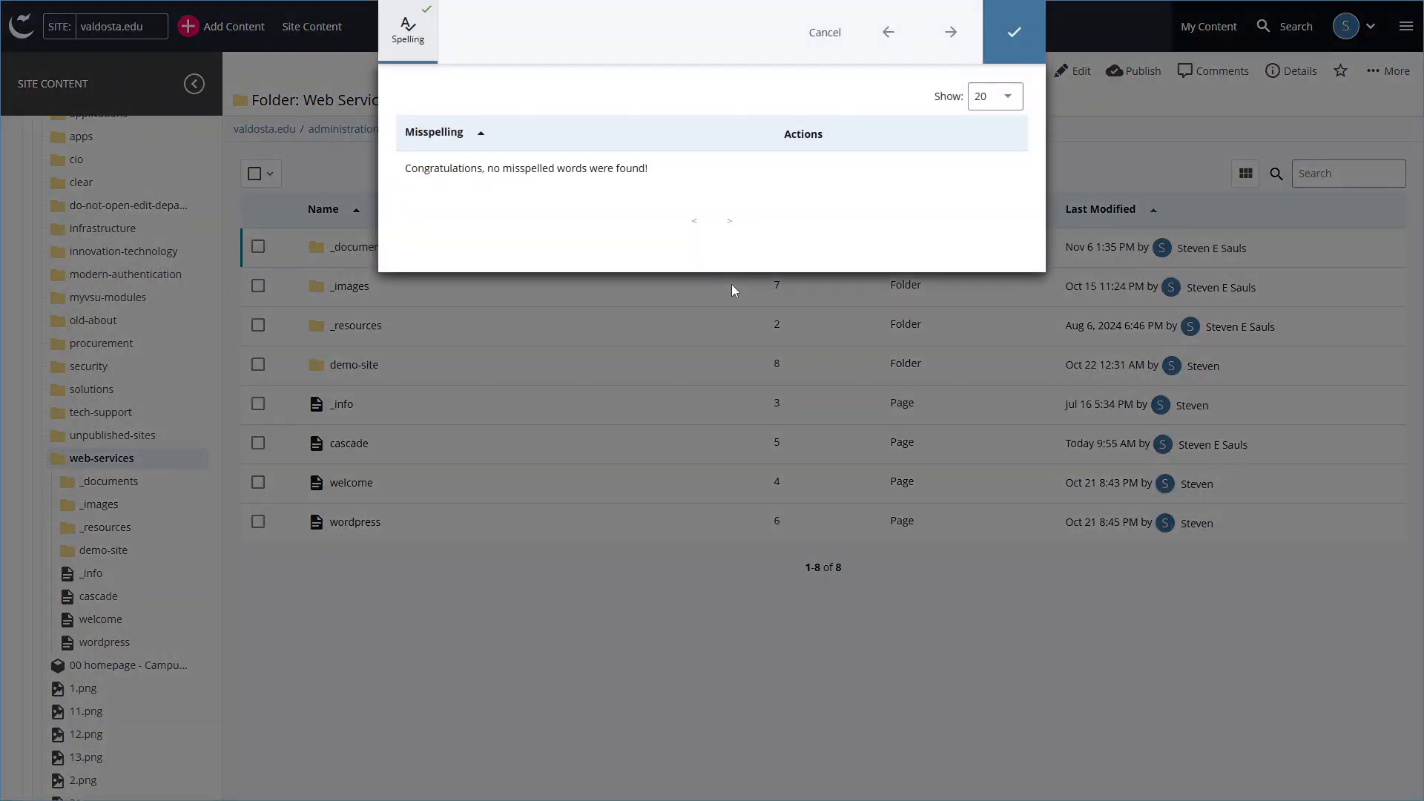
pyautogui.click(1025, 32)
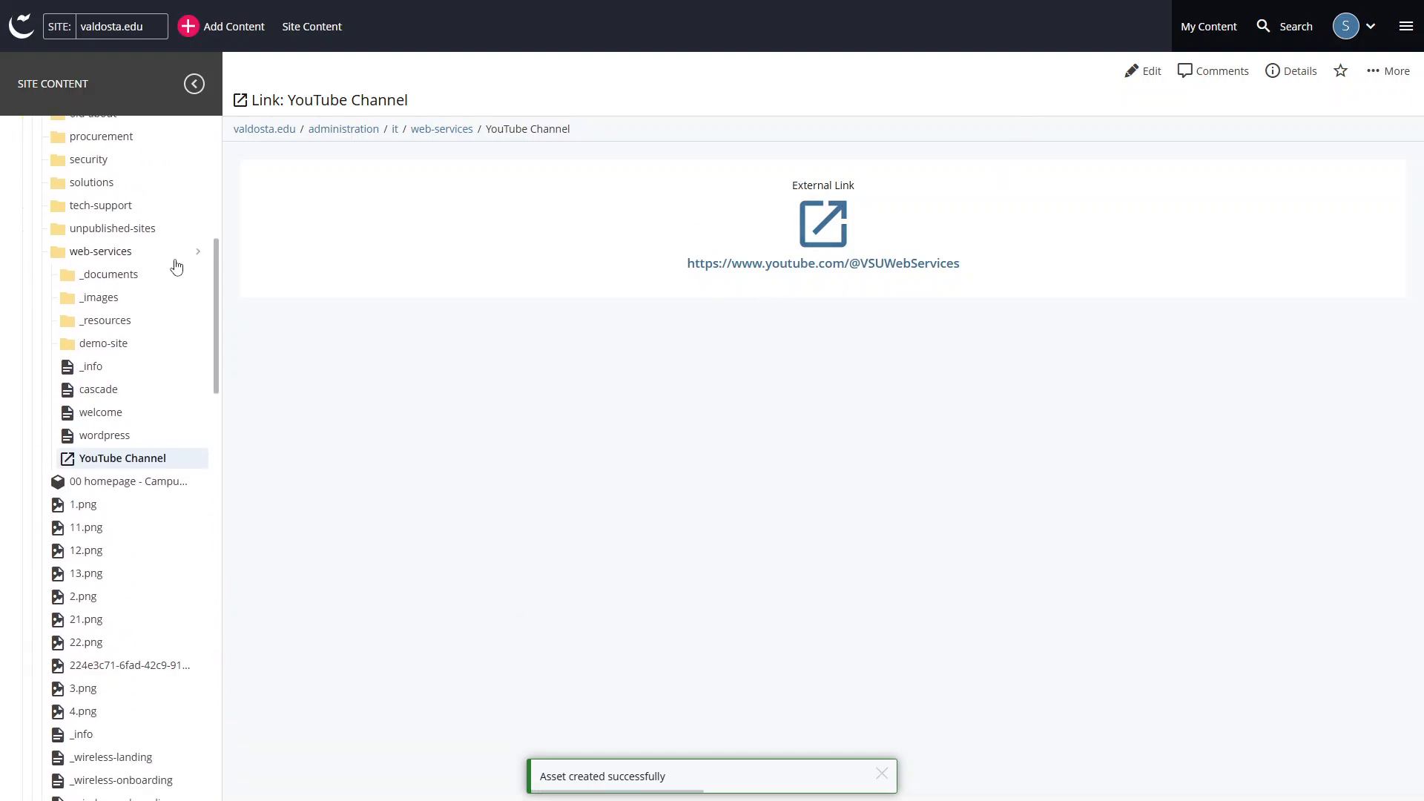
# - Return to the web-services folder listing and check the YouTube Channel link's order number
pyautogui.click(199, 252)
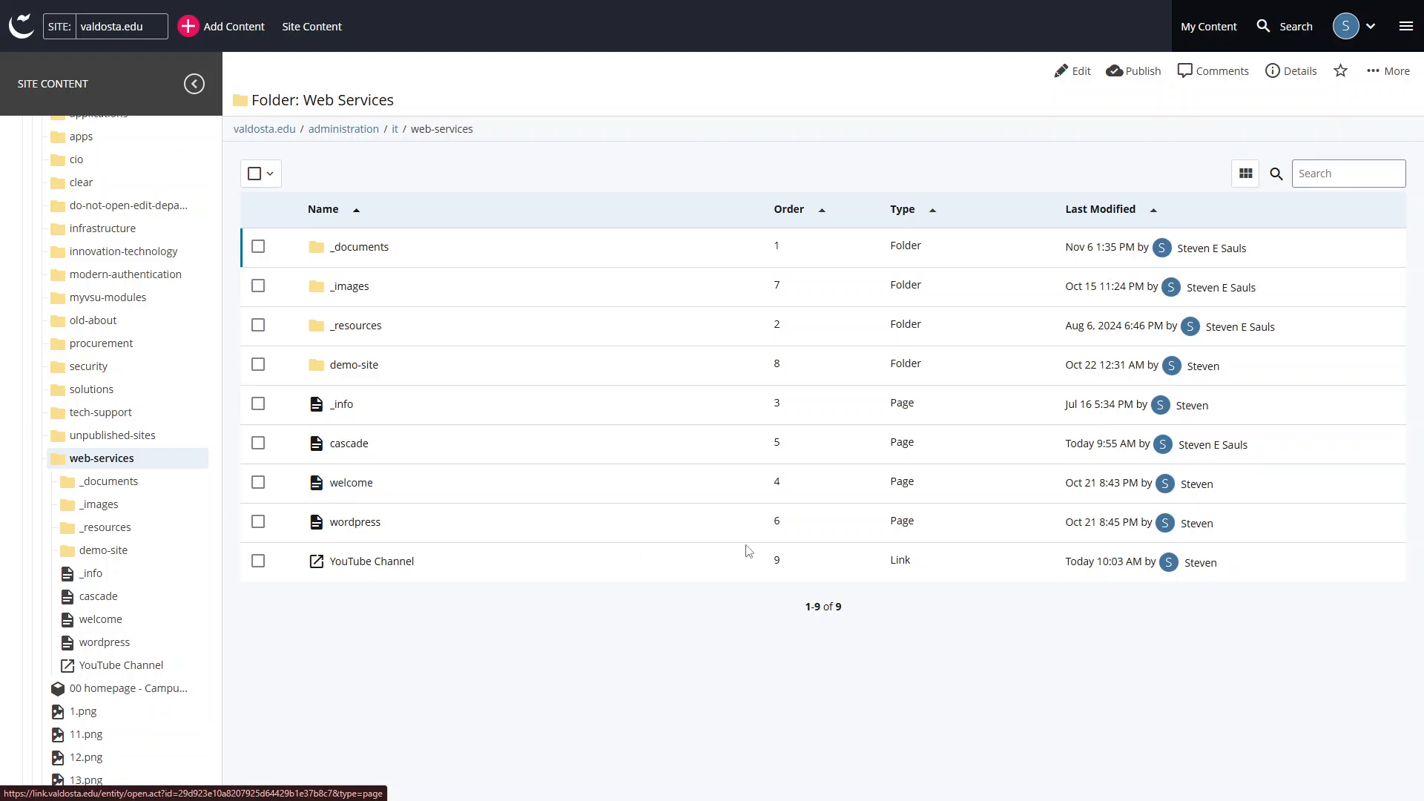
pyautogui.doubleClick(779, 562)
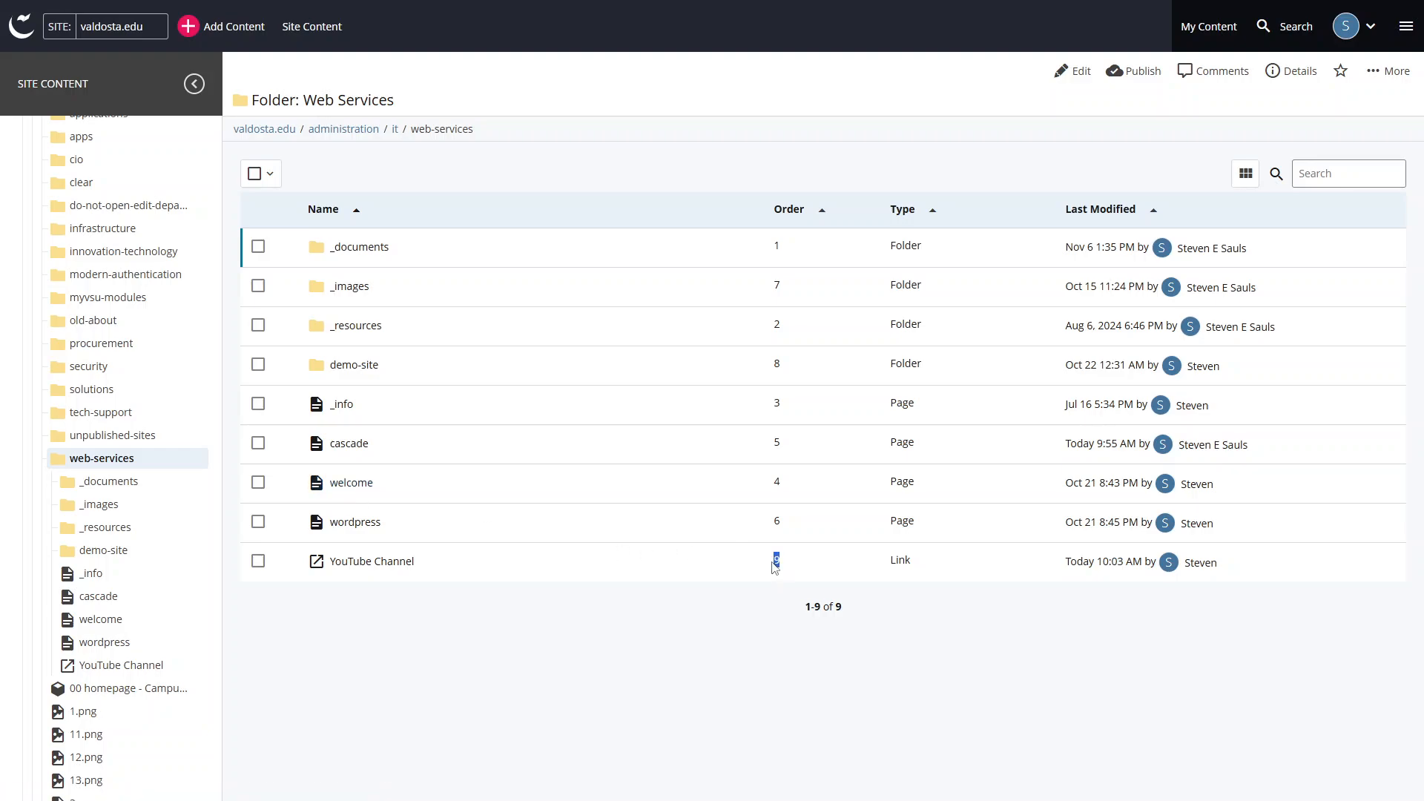
pyautogui.click(769, 616)
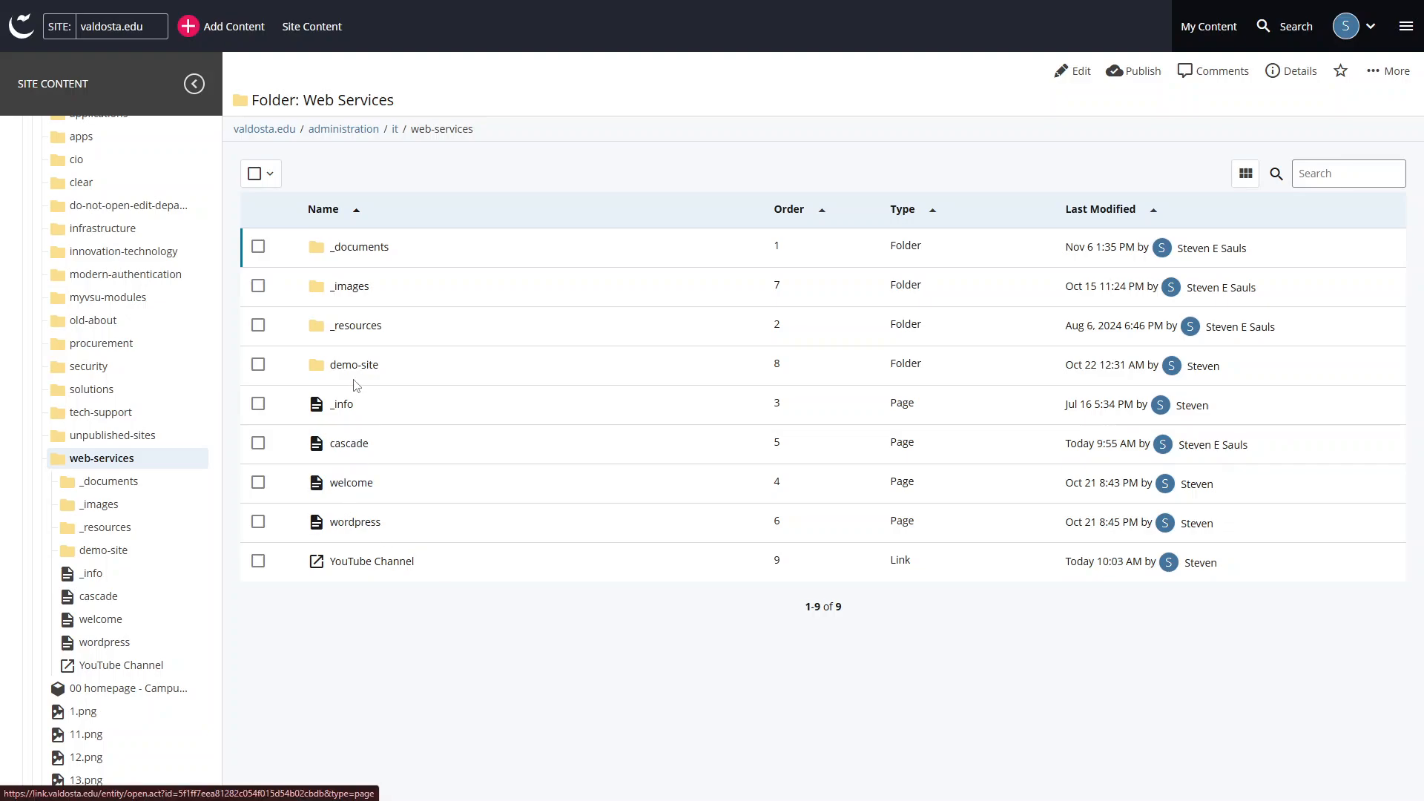
# - Open the welcome page and test the YouTube Channel link in its sidebar navigation, closing the channel page when done
pyautogui.click(348, 483)
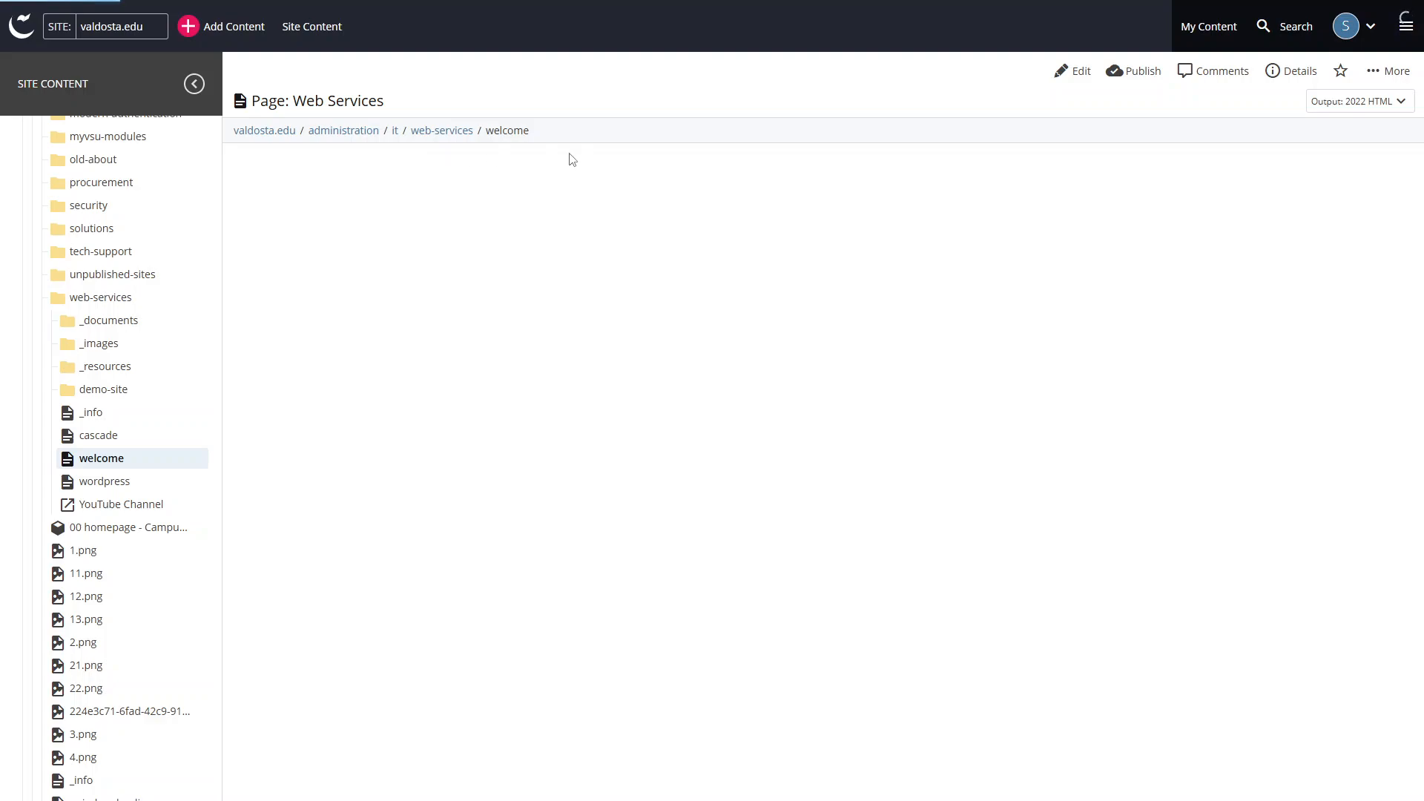
pyautogui.scroll(-5, 759, 346)
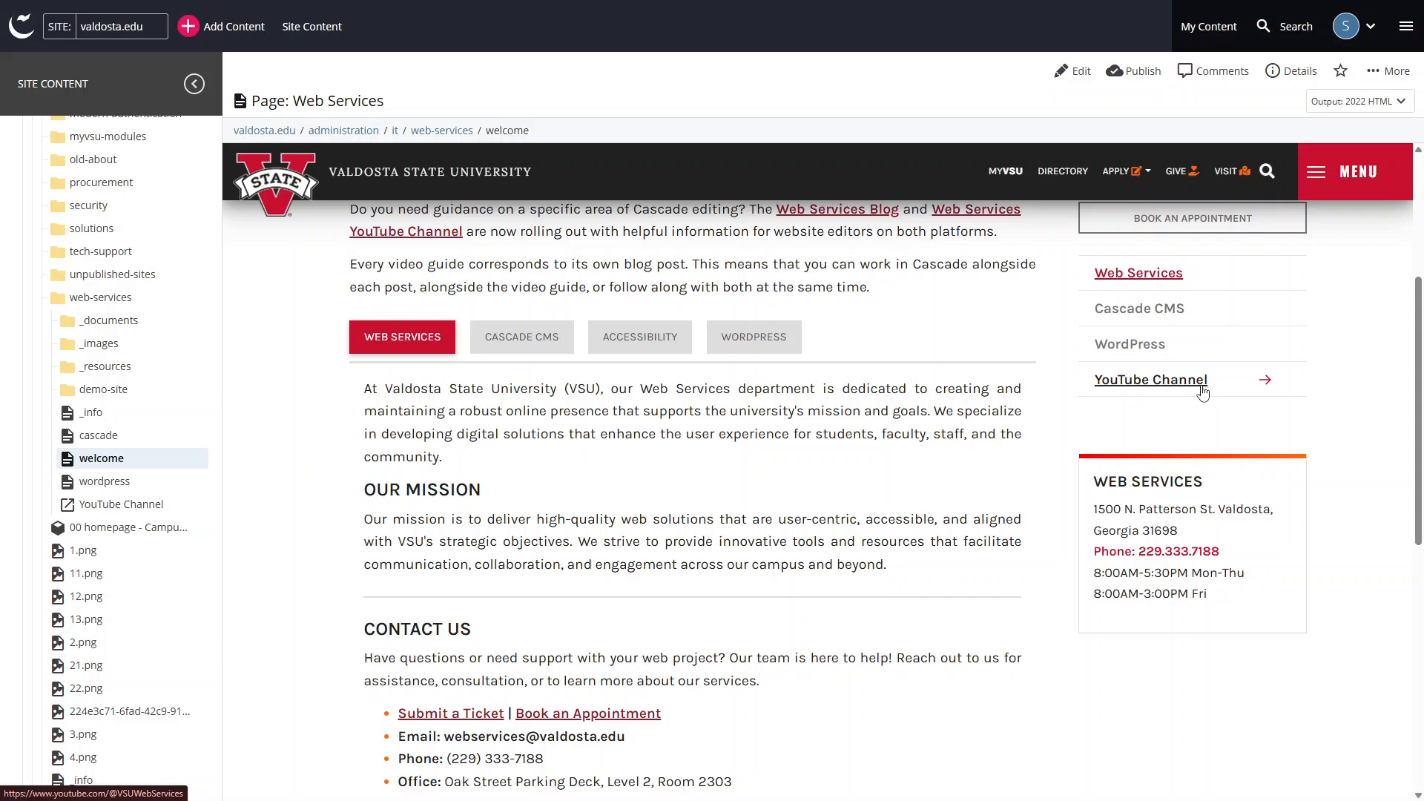
pyautogui.scroll(2, 1187, 385)
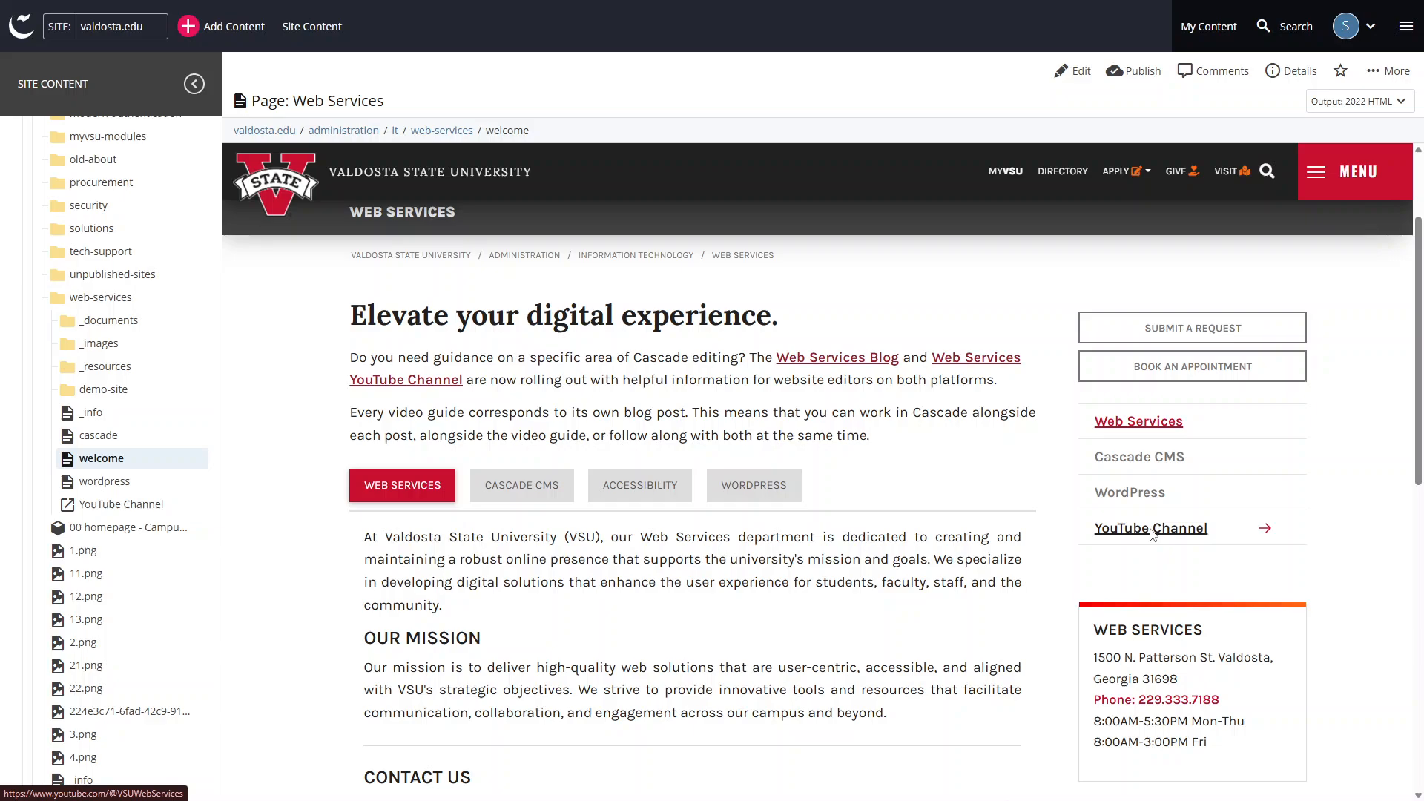
pyautogui.click(1152, 531)
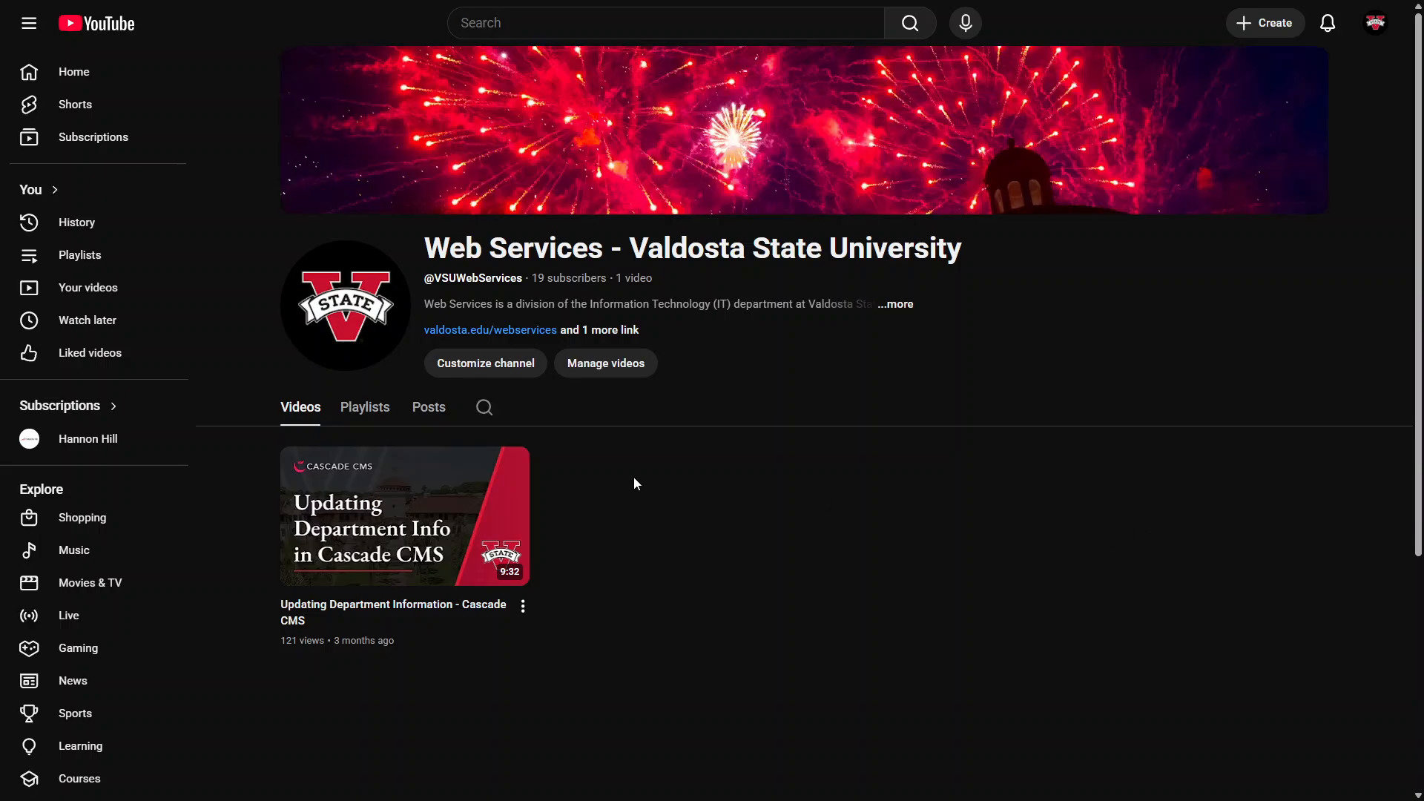
pyautogui.hotkey('ctrl', 'w')
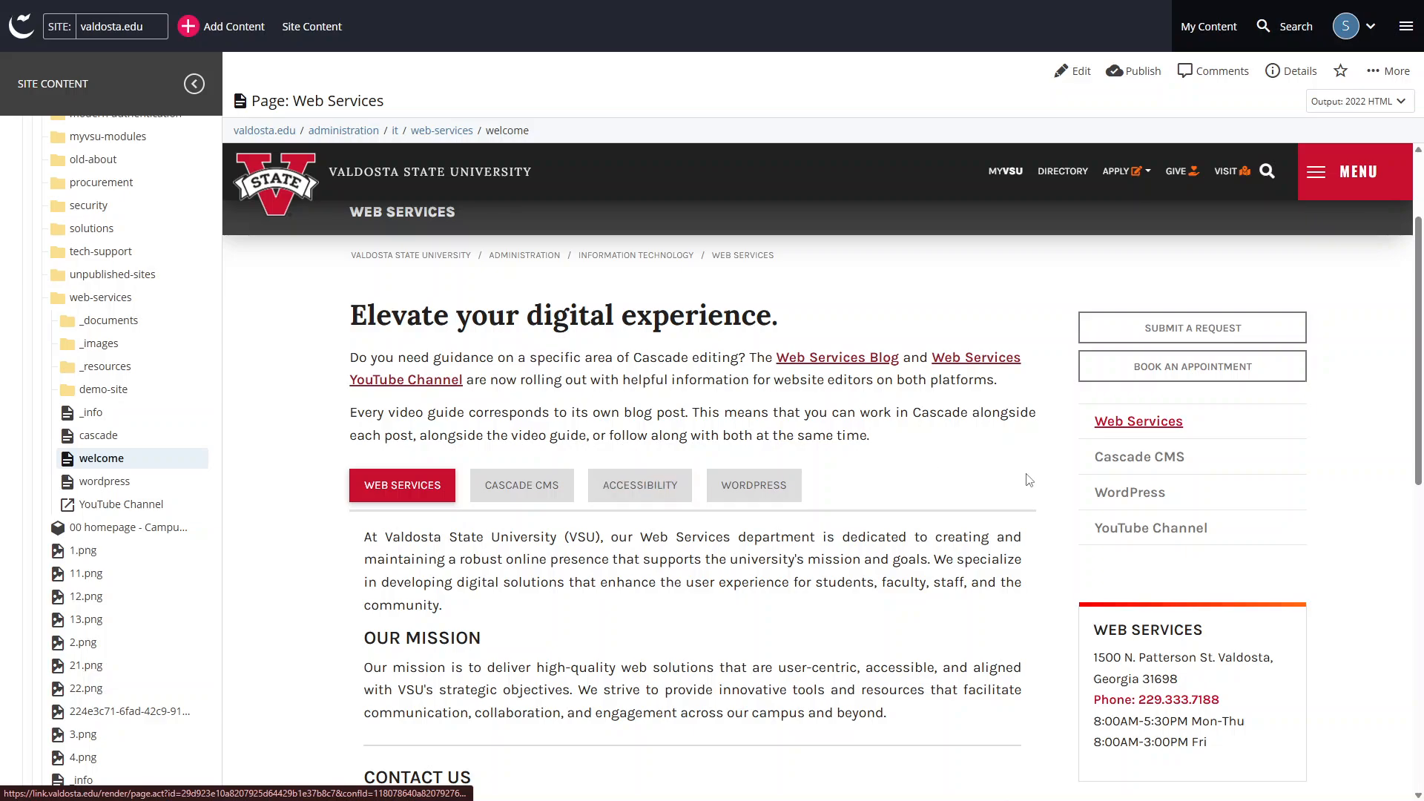
pyautogui.scroll(-2, 1061, 540)
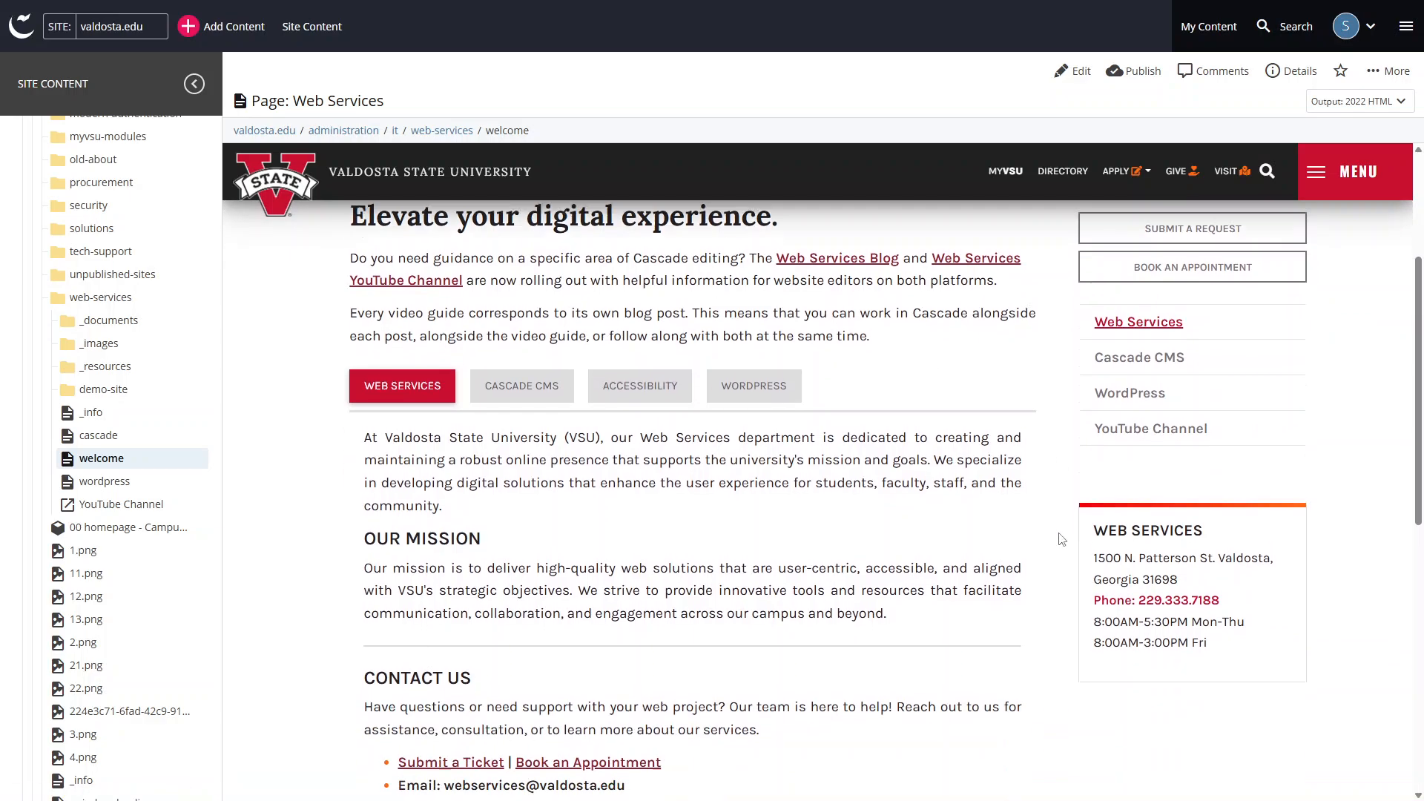
pyautogui.scroll(3, 1062, 539)
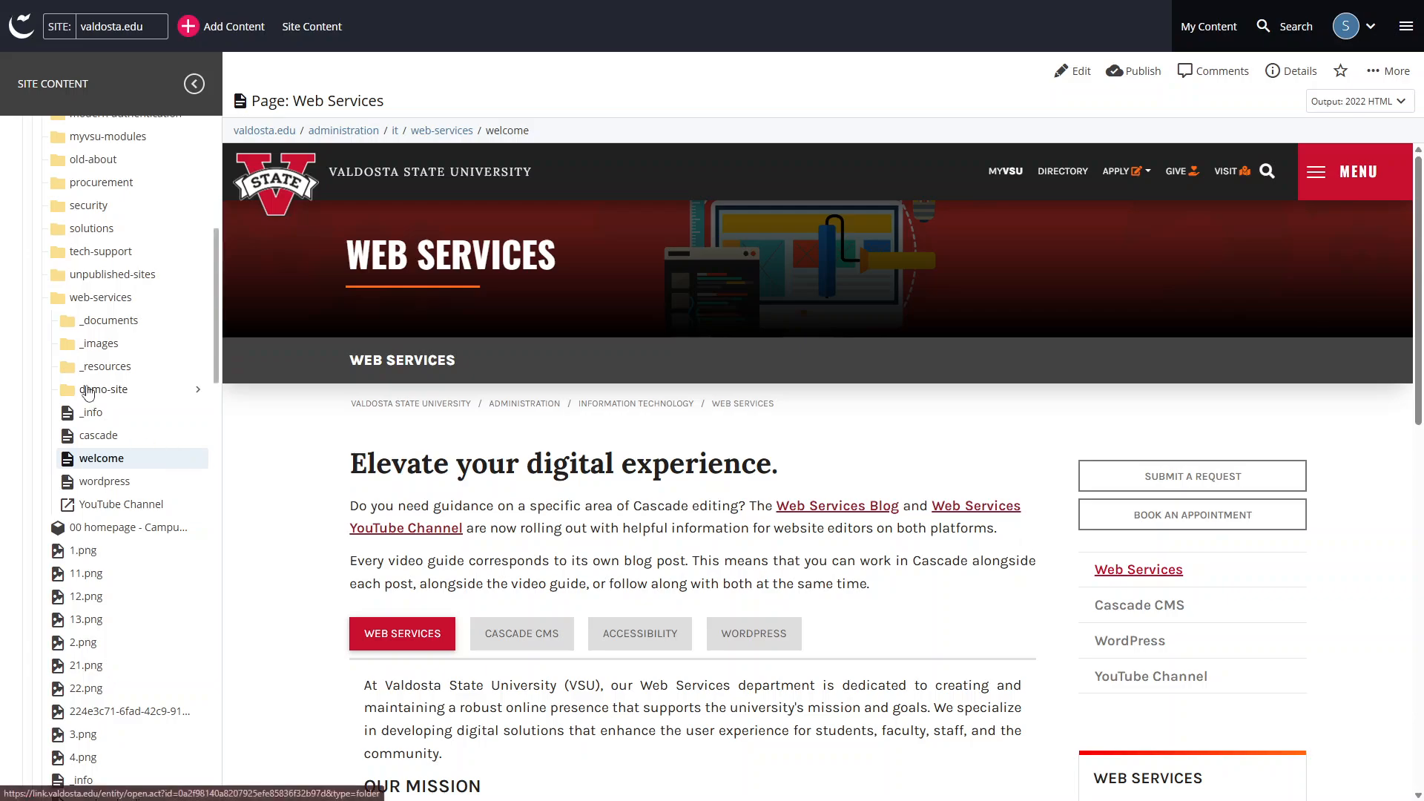
# - Return to the web-services folder listing
pyautogui.click(195, 303)
pyautogui.scroll(-2, 195, 302)
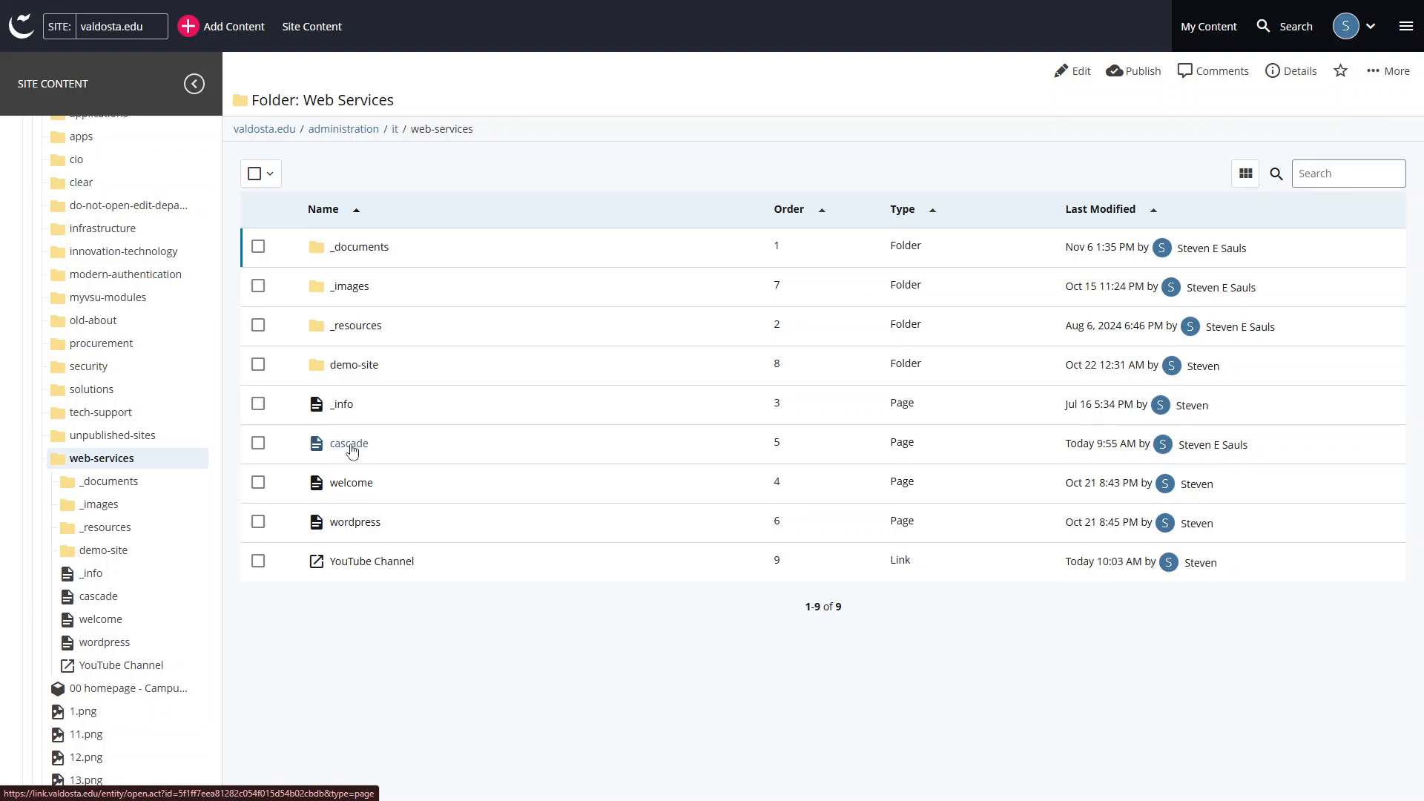
pyautogui.click(258, 443)
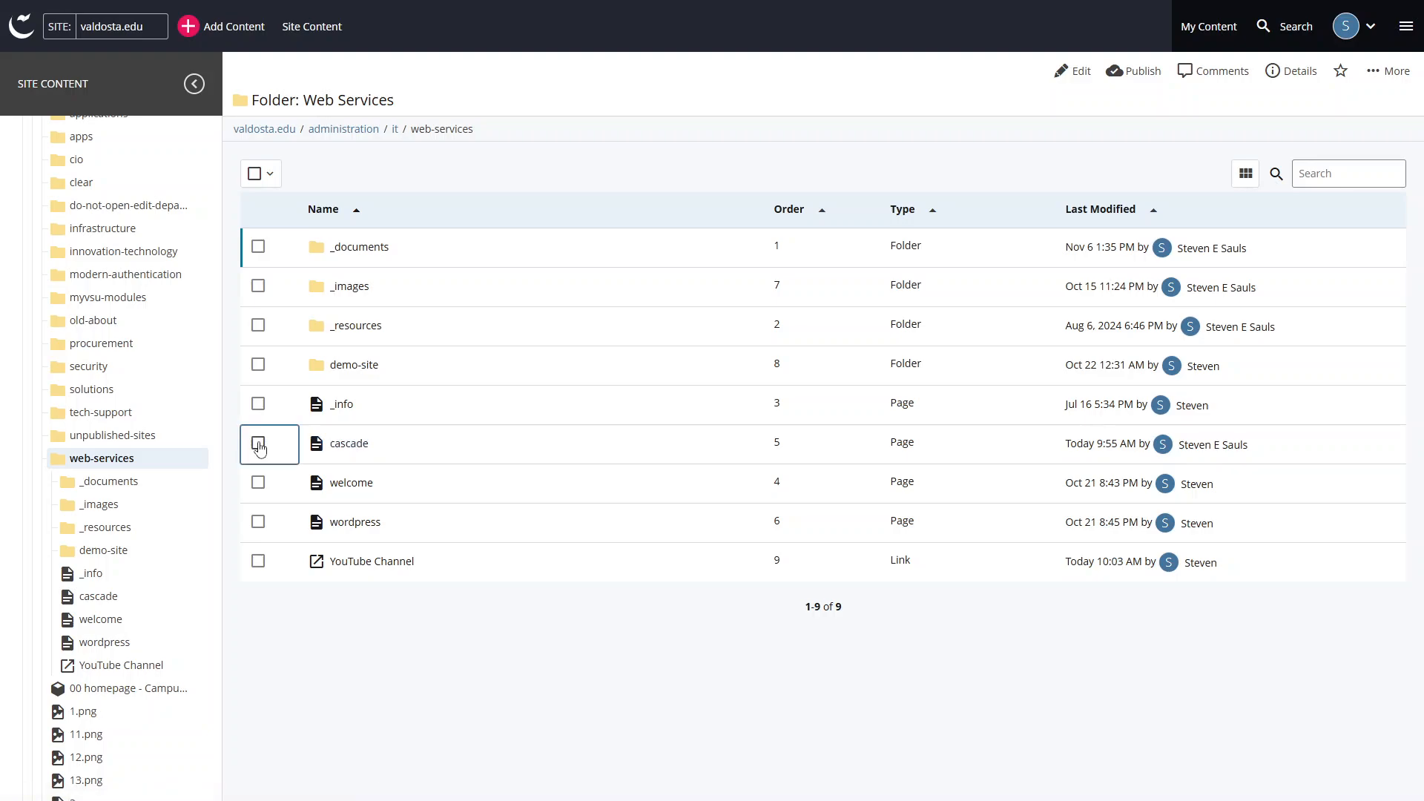
pyautogui.click(258, 483)
pyautogui.click(258, 522)
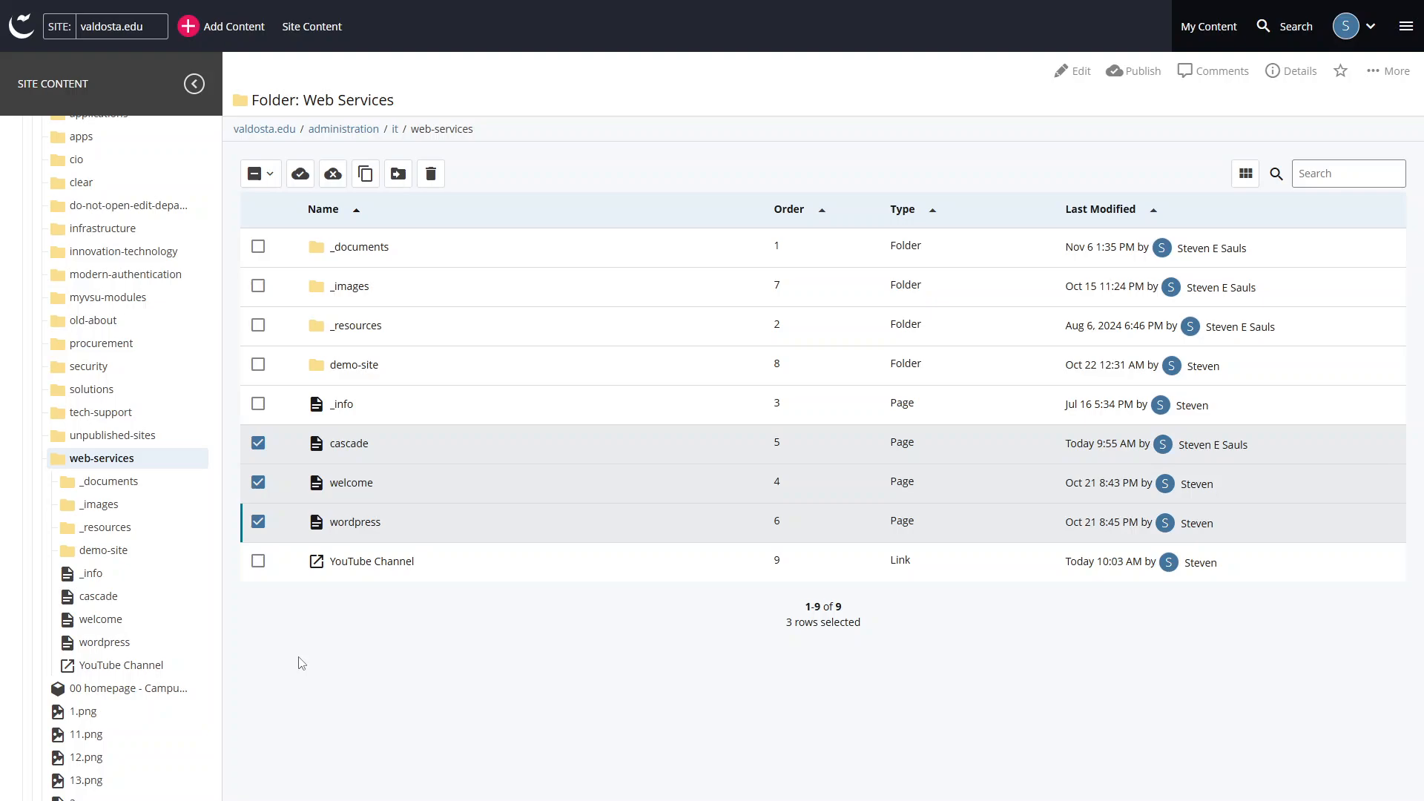
pyautogui.click(258, 521)
pyautogui.click(258, 482)
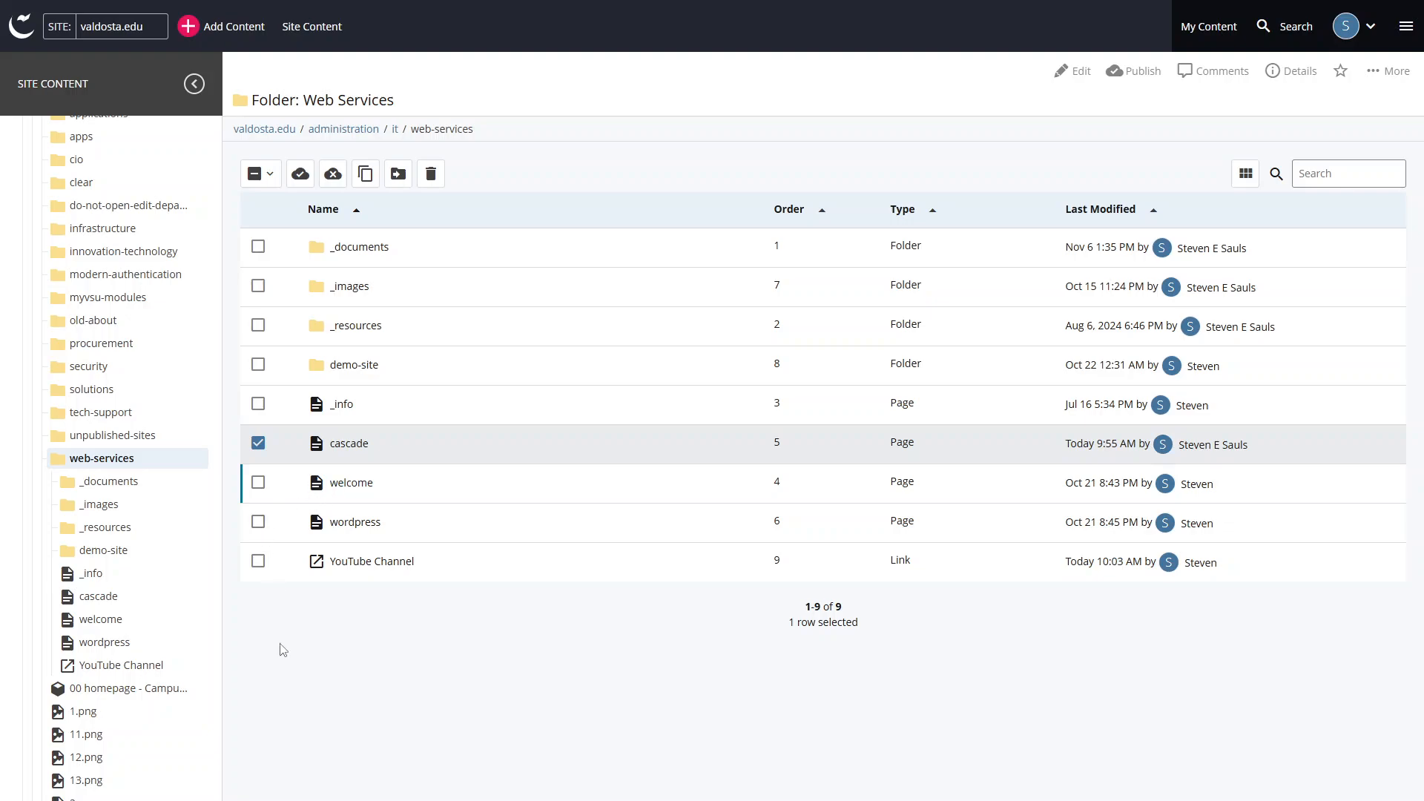
pyautogui.click(256, 449)
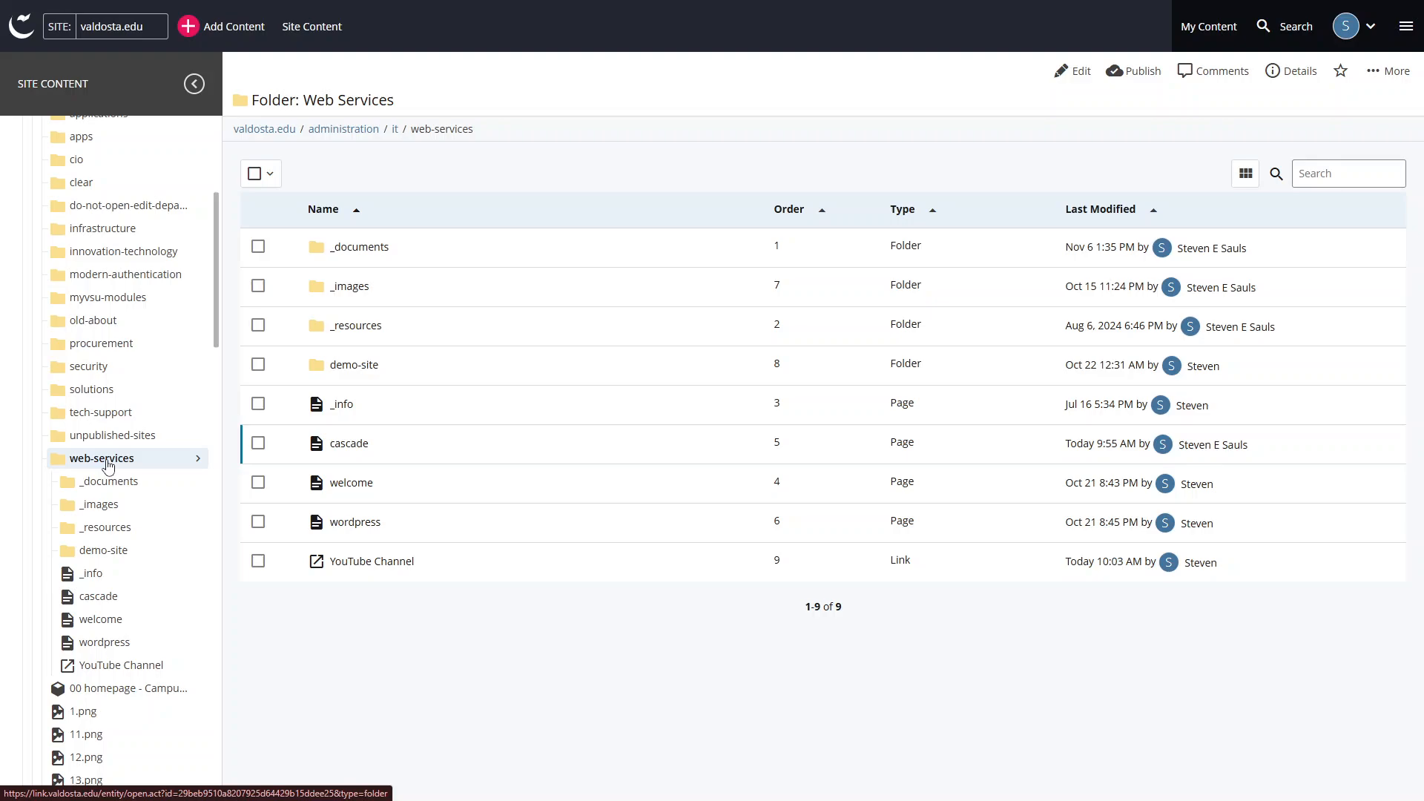
# - Select the cascade, welcome and wordpress pages in the web-services folder listing
pyautogui.click(258, 443)
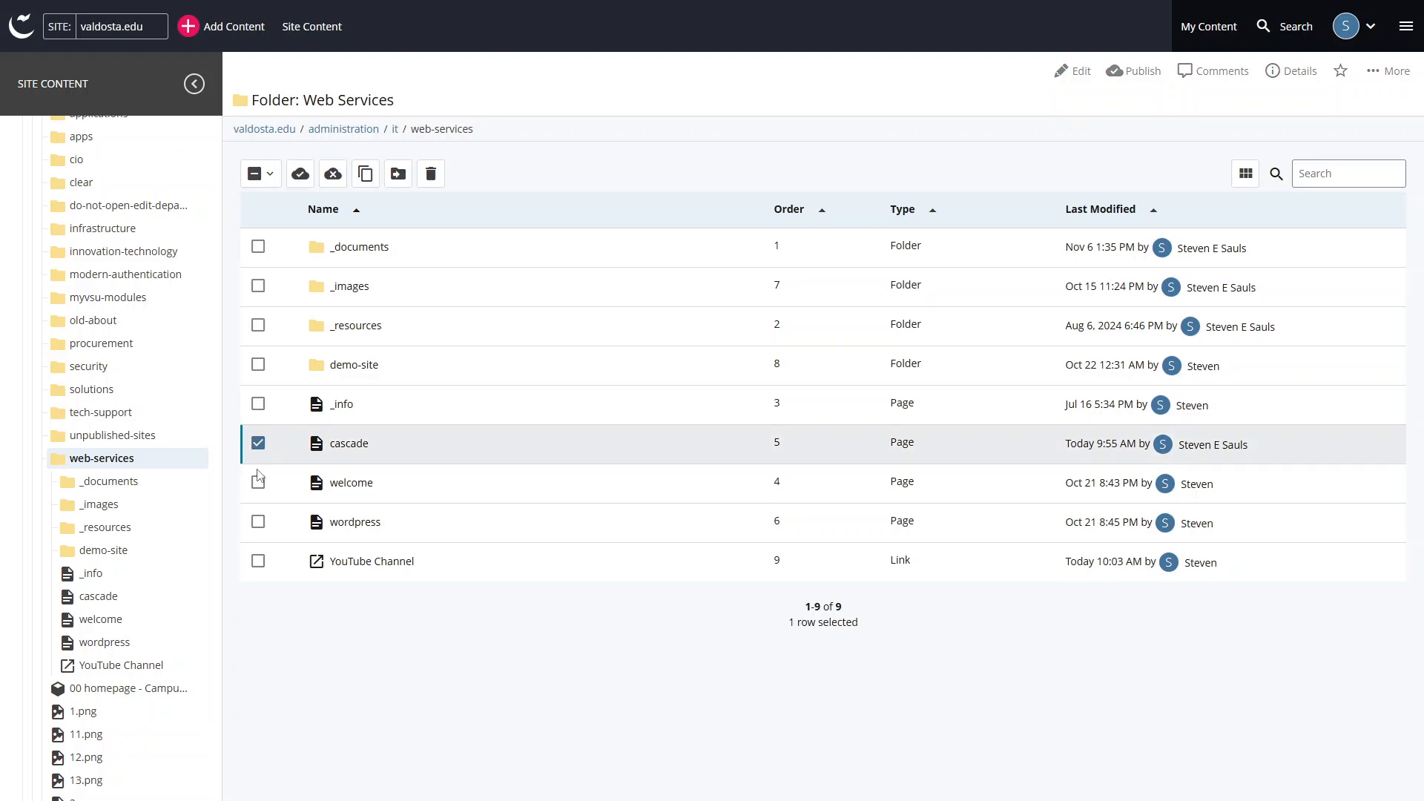
pyautogui.click(258, 482)
pyautogui.click(258, 521)
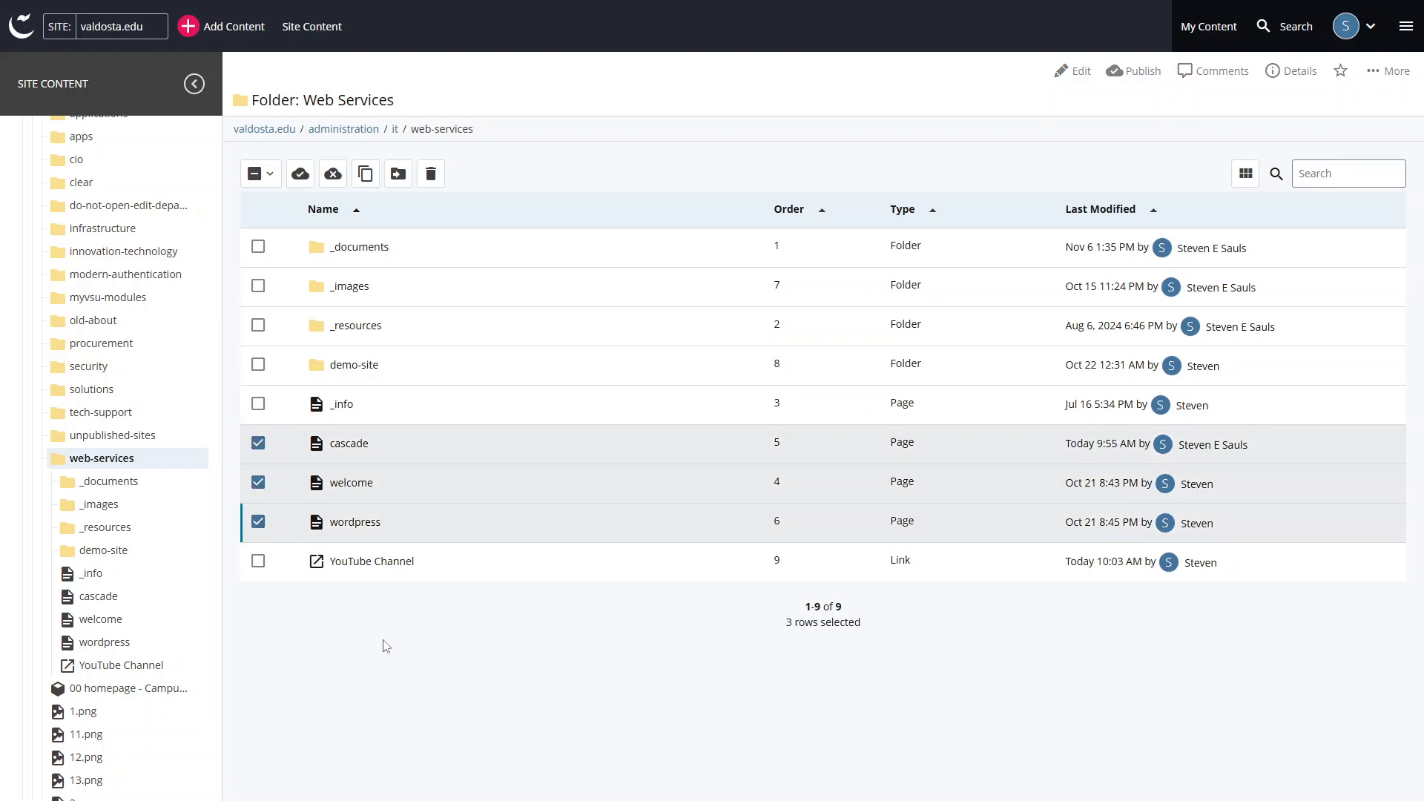